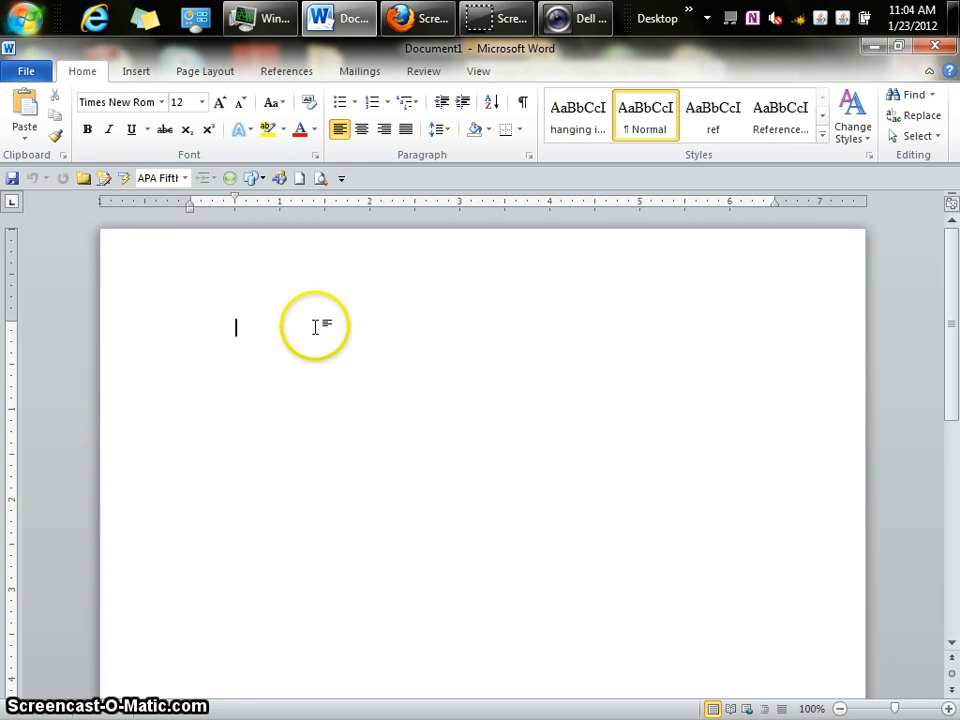
Step: Open the page header, right-align it and enter the text "Short Title"
{"action": "left_click", "coordinate": [314, 311]}
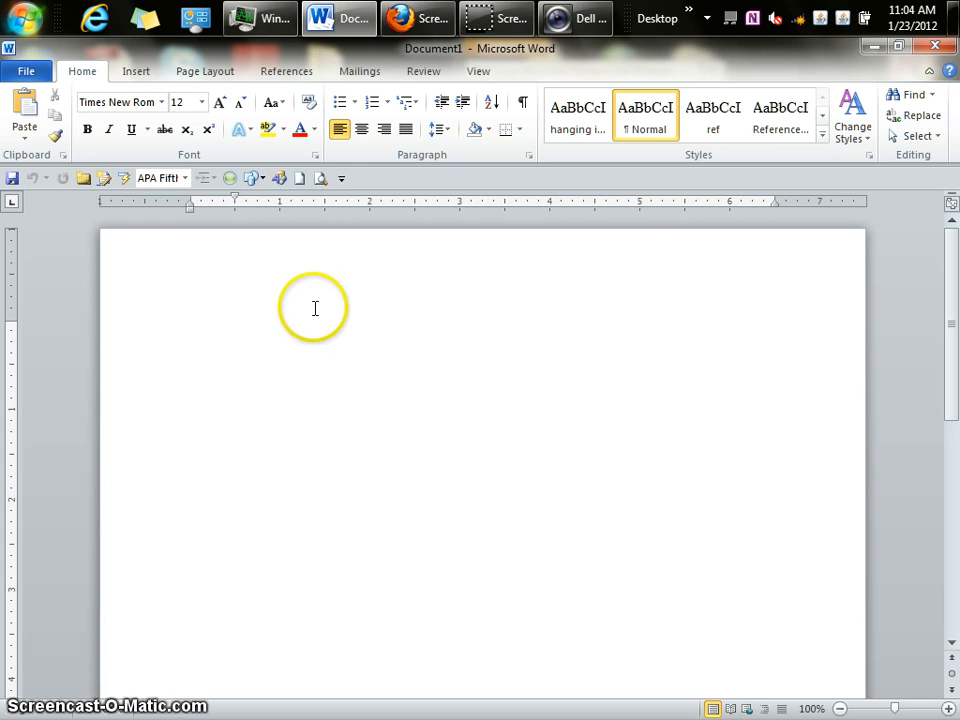
{"action": "double_click", "coordinate": [436, 278]}
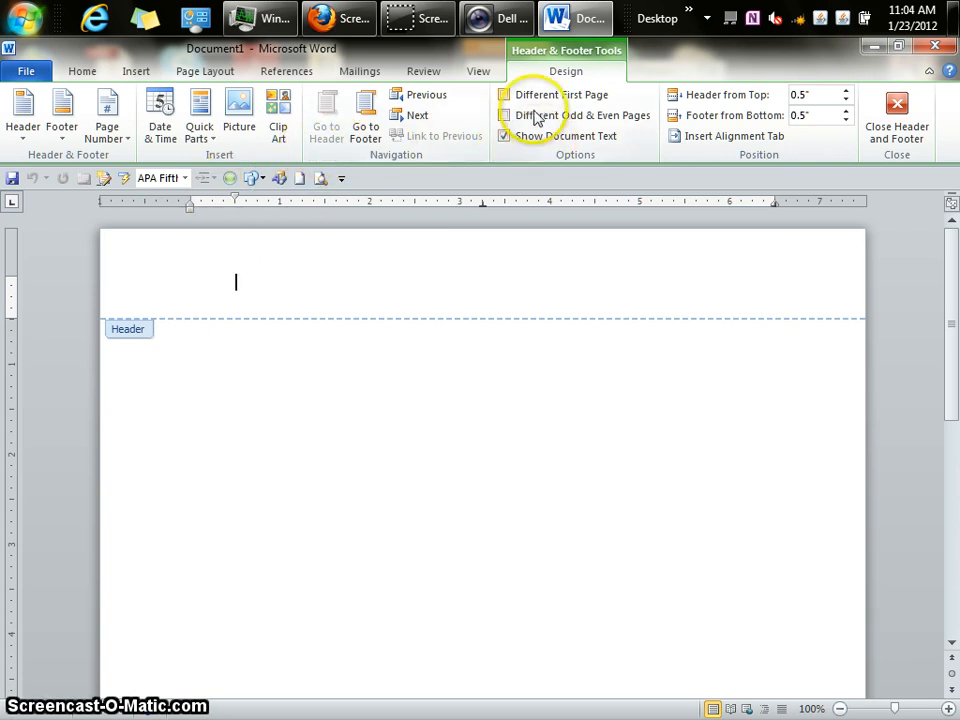
{"action": "left_click", "coordinate": [80, 73]}
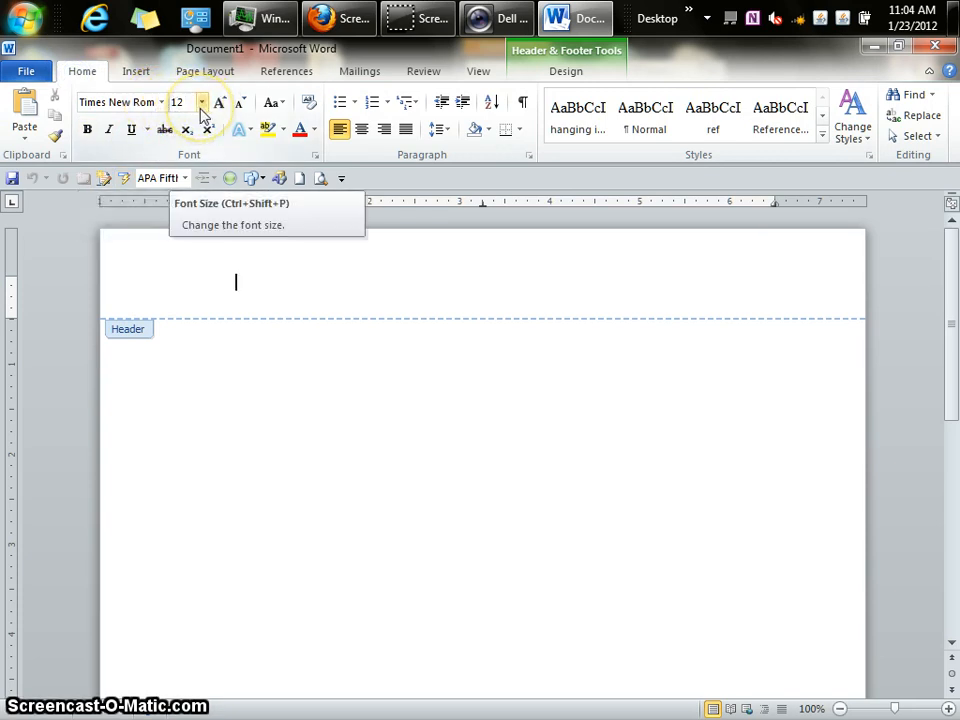
{"action": "left_click", "coordinate": [386, 132]}
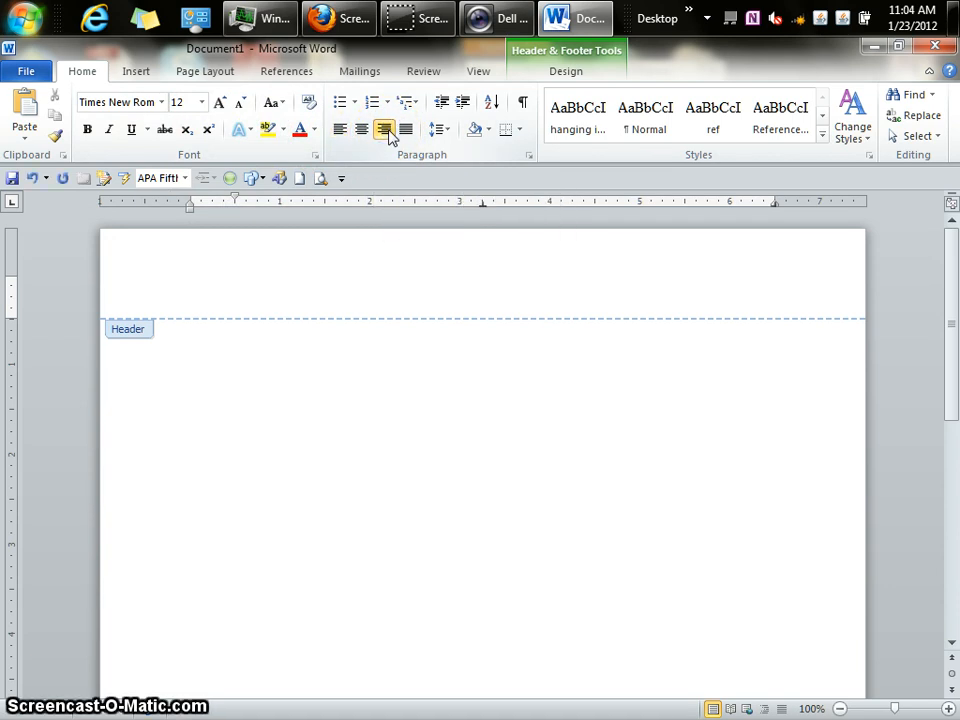
{"action": "left_click", "coordinate": [152, 78]}
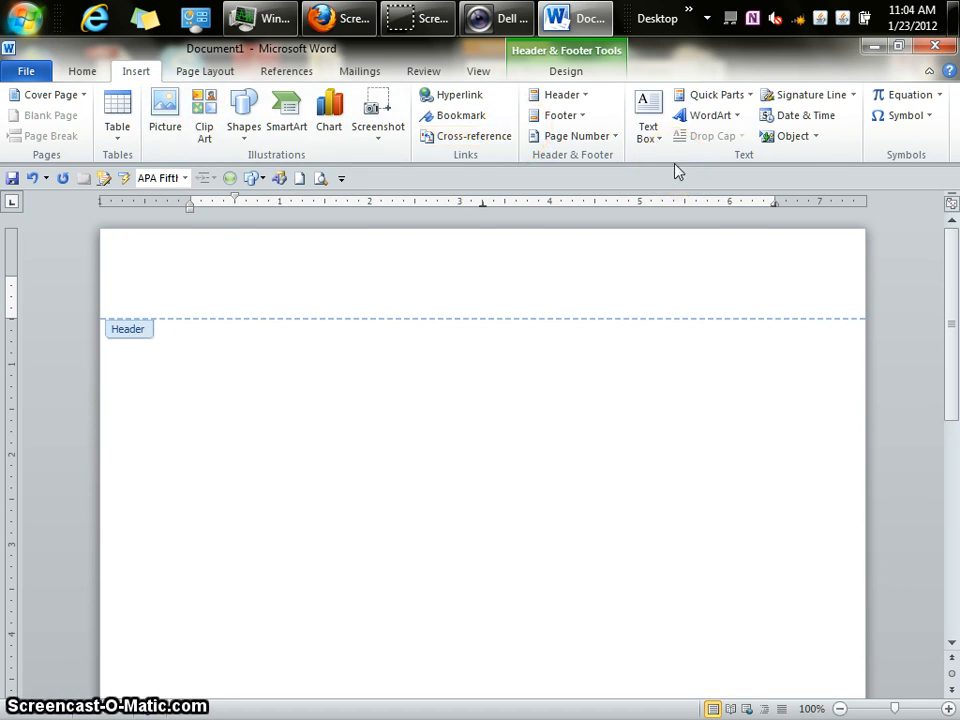
{"action": "type", "text": "Short Title"}
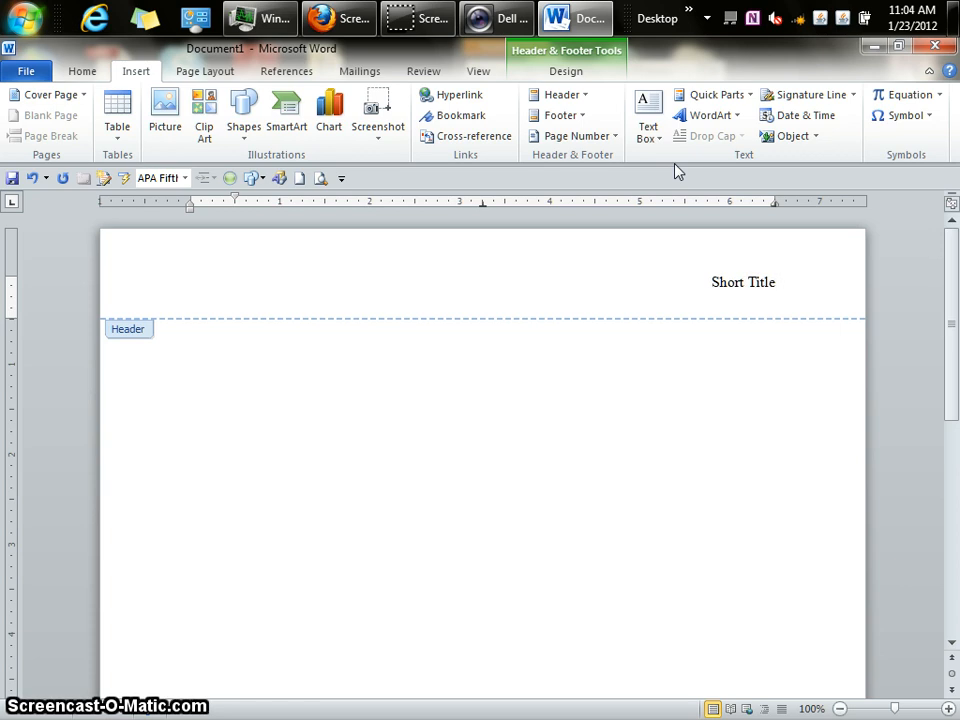
Step: Insert a Plain Number page number at the current position after "Short Title" and return to the document body
{"action": "left_click", "coordinate": [610, 137]}
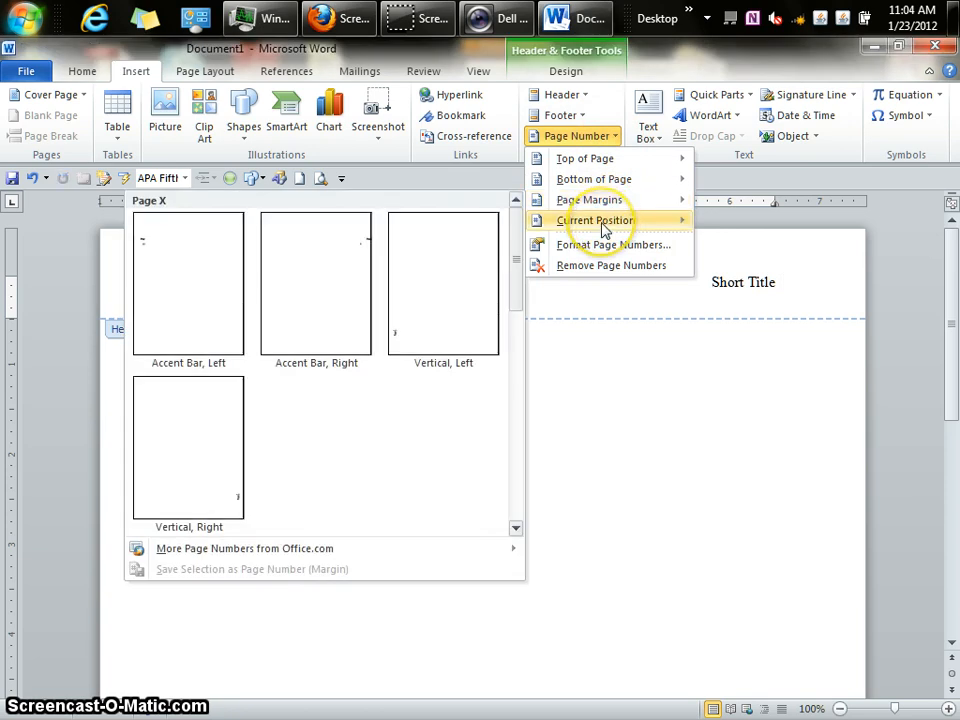
{"action": "mouse_move", "coordinate": [602, 227]}
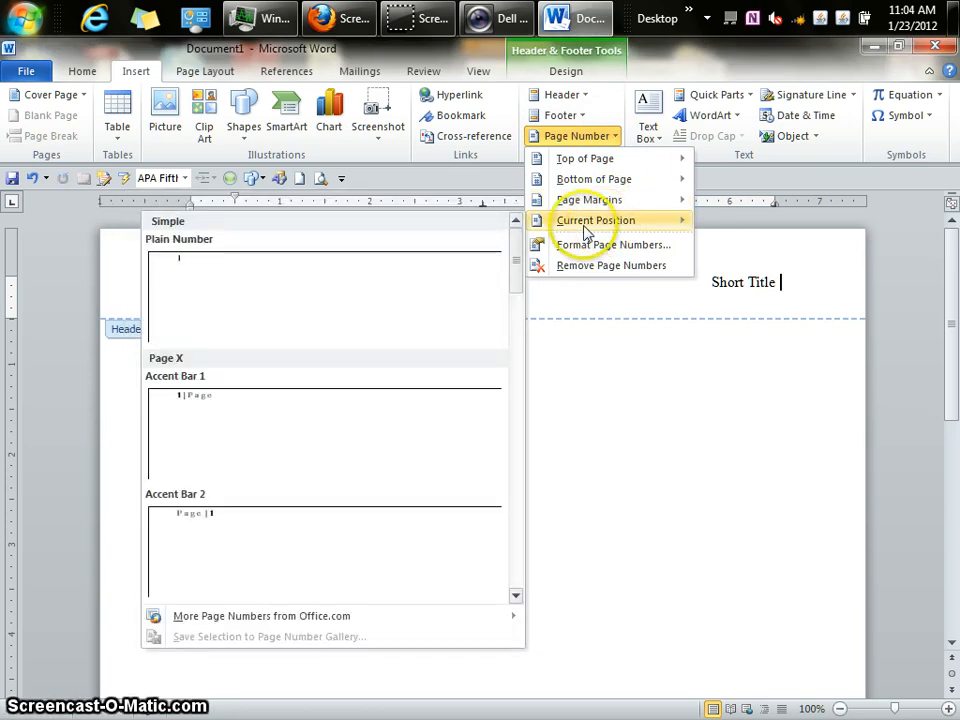
{"action": "left_click", "coordinate": [401, 291]}
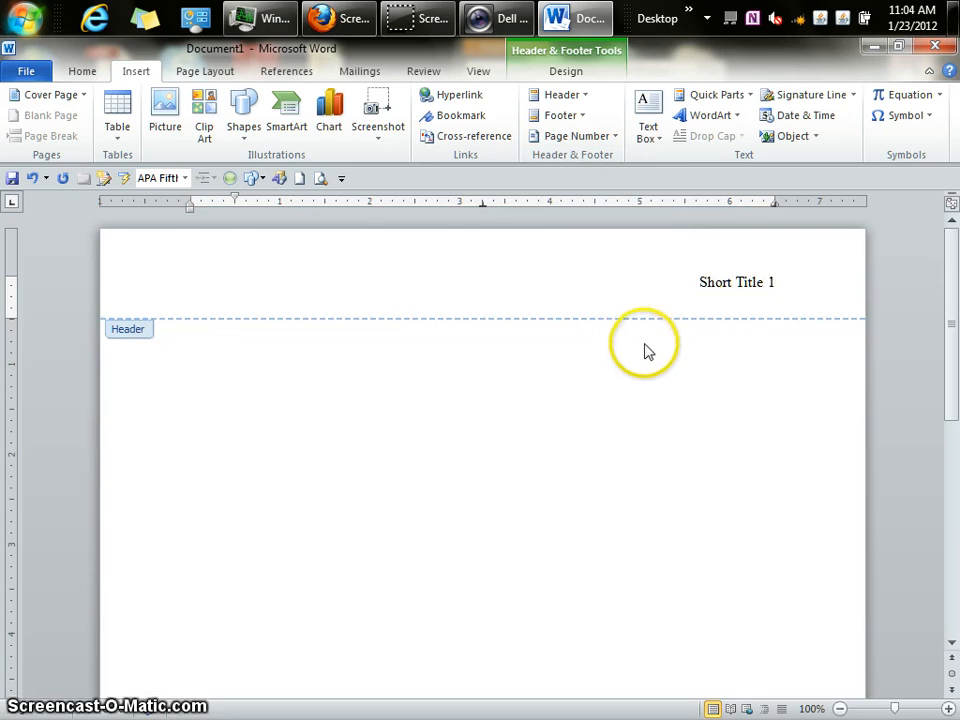
{"action": "double_click", "coordinate": [757, 364]}
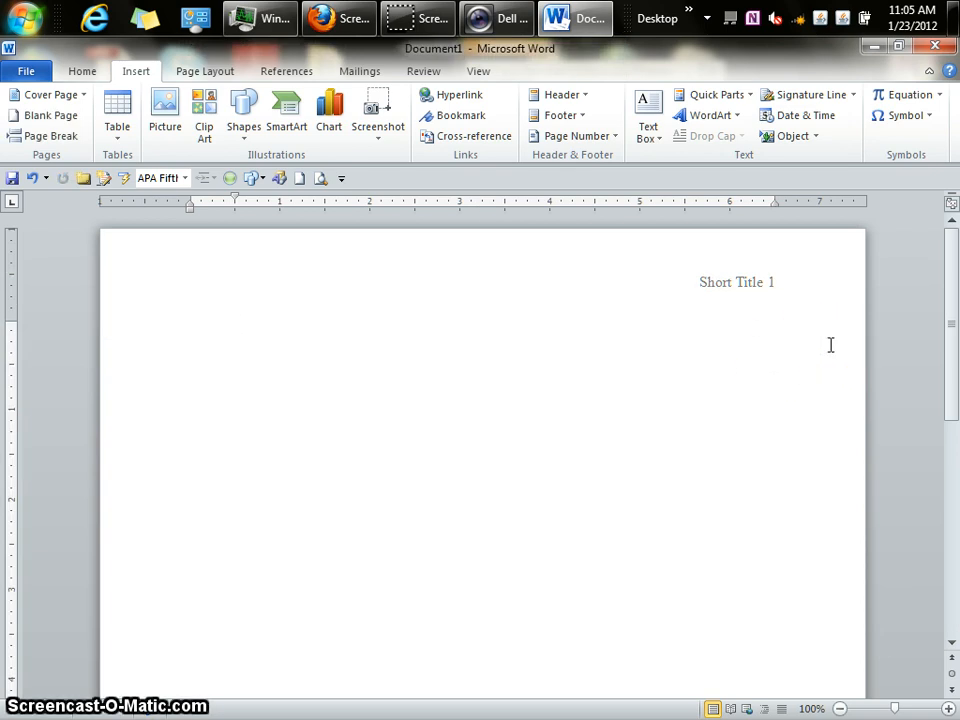
Step: Center the body text and leave four blank lines at the start of the page
{"action": "left_click", "coordinate": [690, 393]}
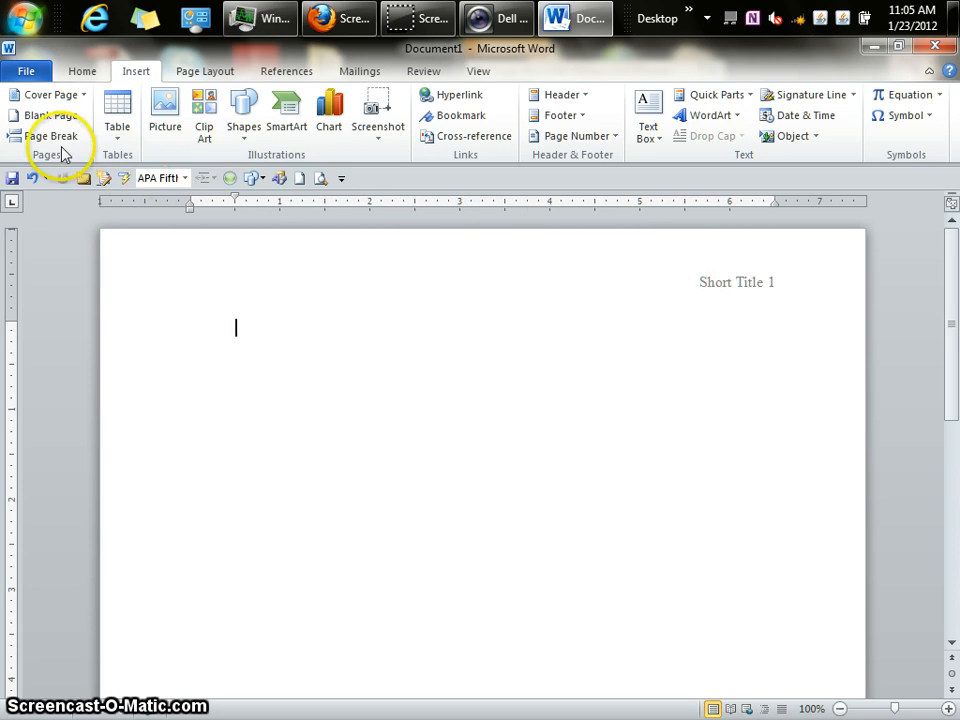
{"action": "left_click", "coordinate": [90, 72]}
{"action": "left_click", "coordinate": [341, 213]}
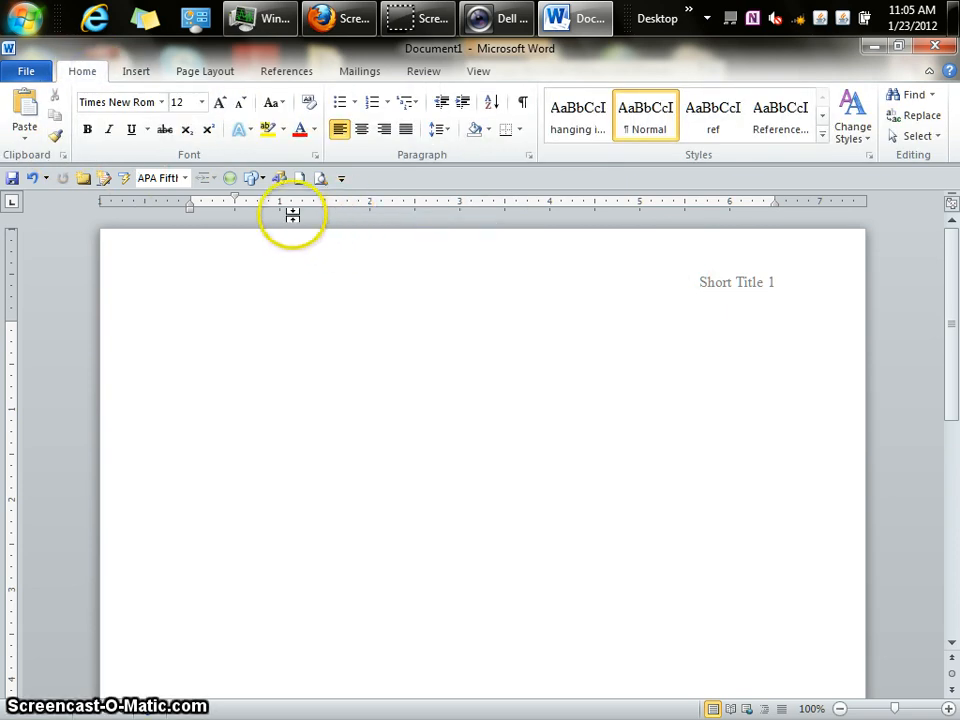
{"action": "left_click", "coordinate": [363, 138]}
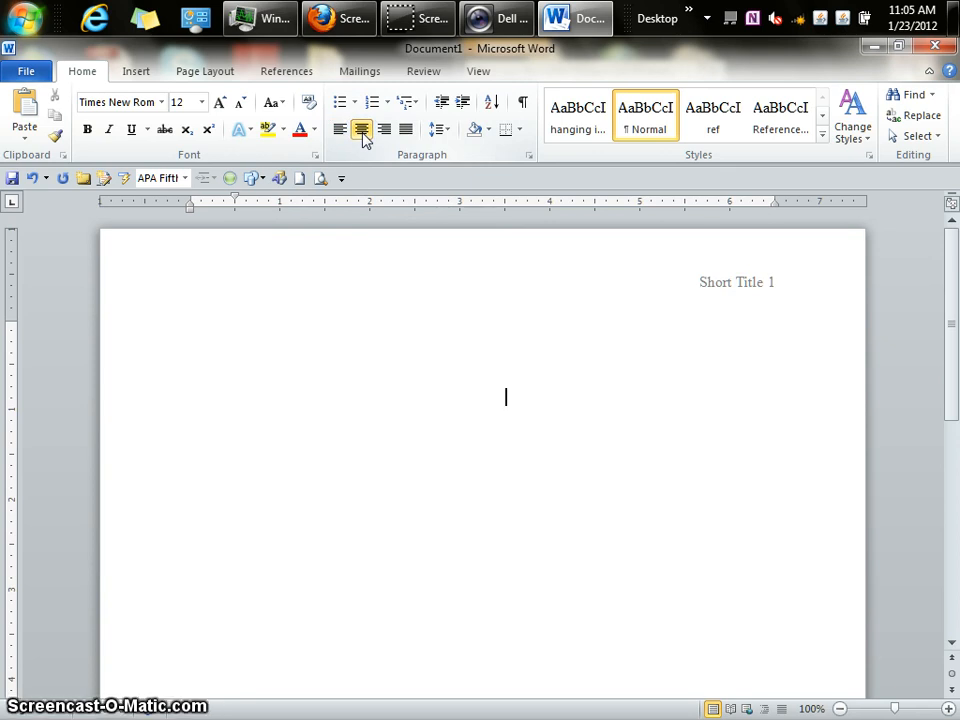
{"action": "key", "text": "Return"}
{"action": "key", "text": "Return"}
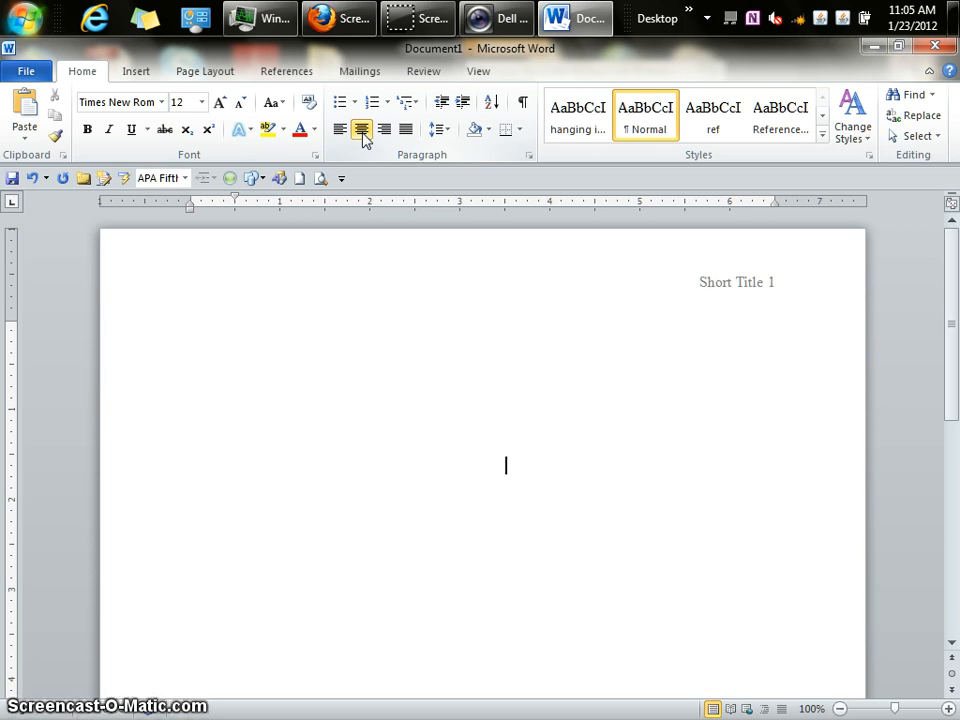
Step: Enter "Title of your Paper" as the centered title line
{"action": "type", "text": "Title of your"}
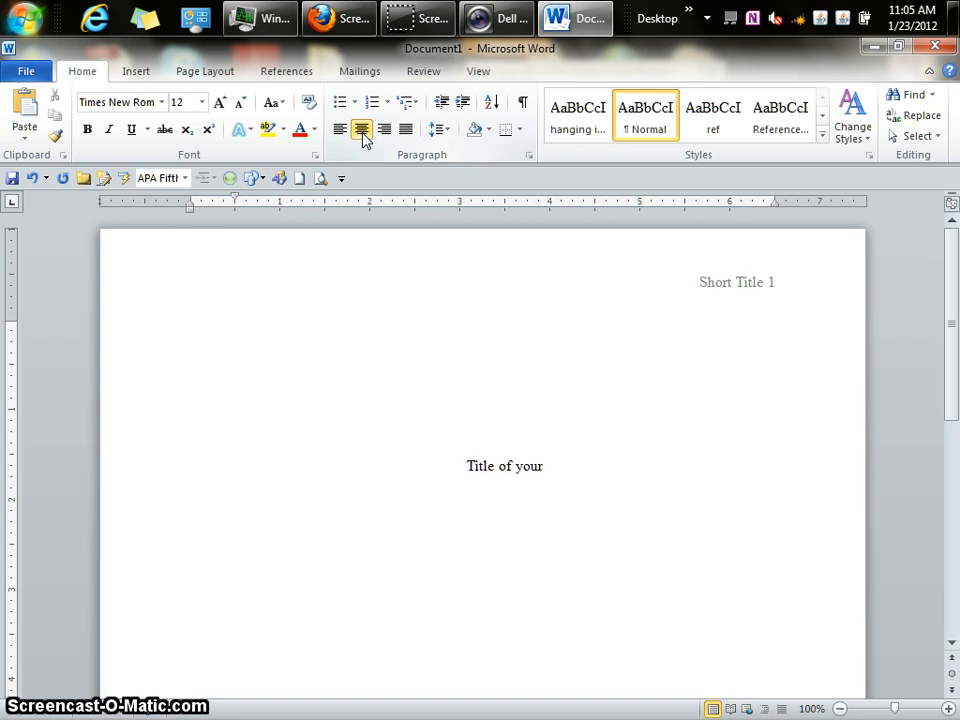
{"action": "type", "text": " pa"}
{"action": "key", "text": "BackSpace"}
{"action": "key", "text": "BackSpace"}
{"action": "type", "text": "P"}
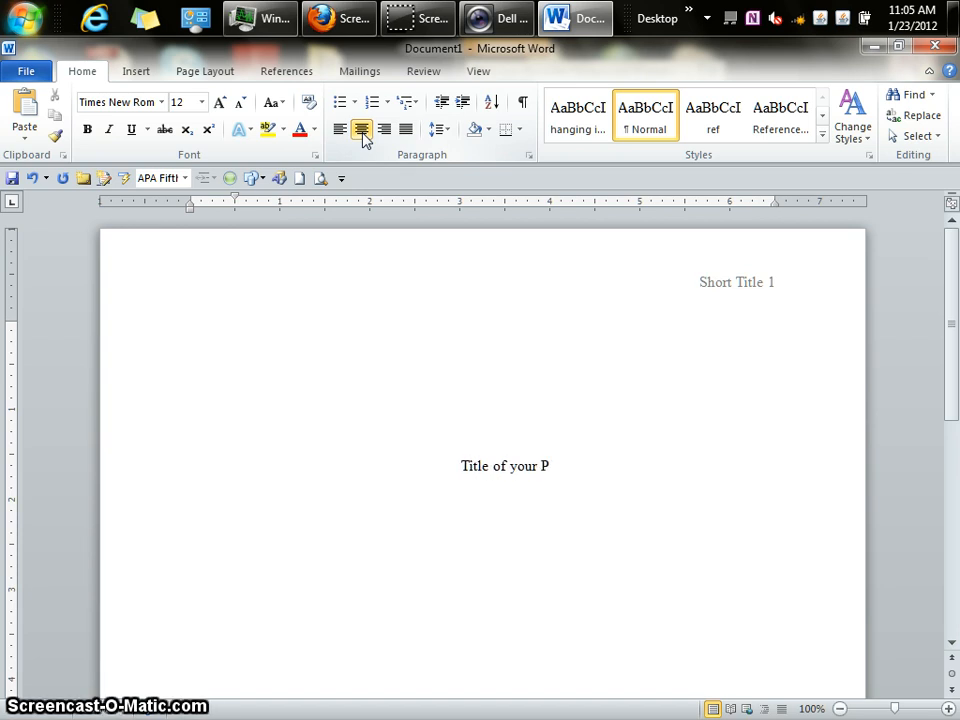
{"action": "type", "text": "p"}
{"action": "type", "text": "per"}
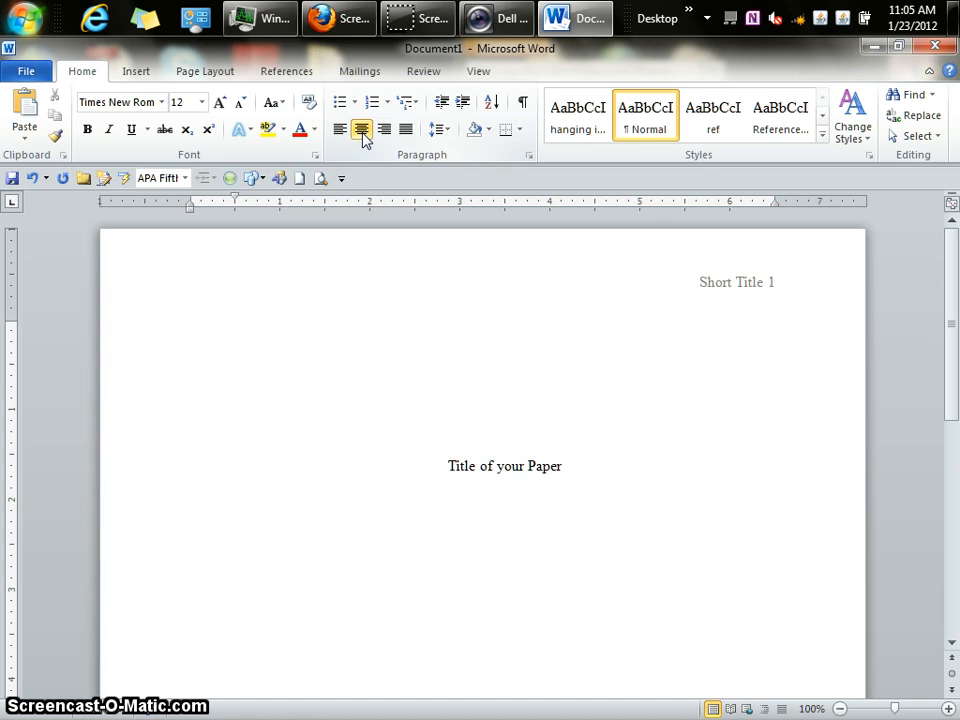
Step: Add the line "Your Name" directly below the paper title
{"action": "key", "text": "Return"}
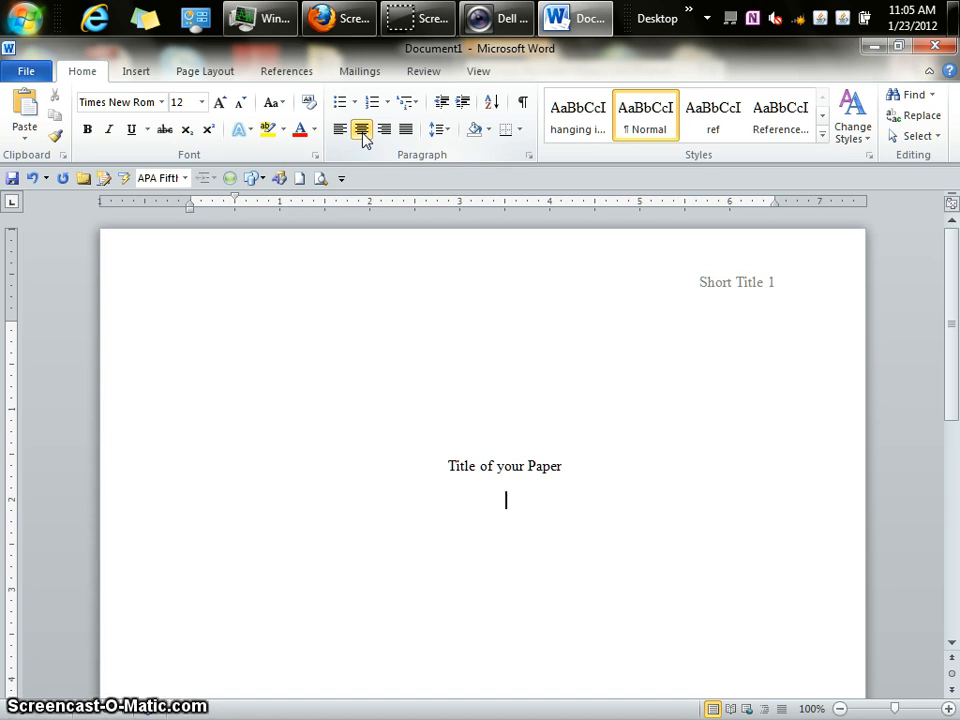
{"action": "type", "text": "your "}
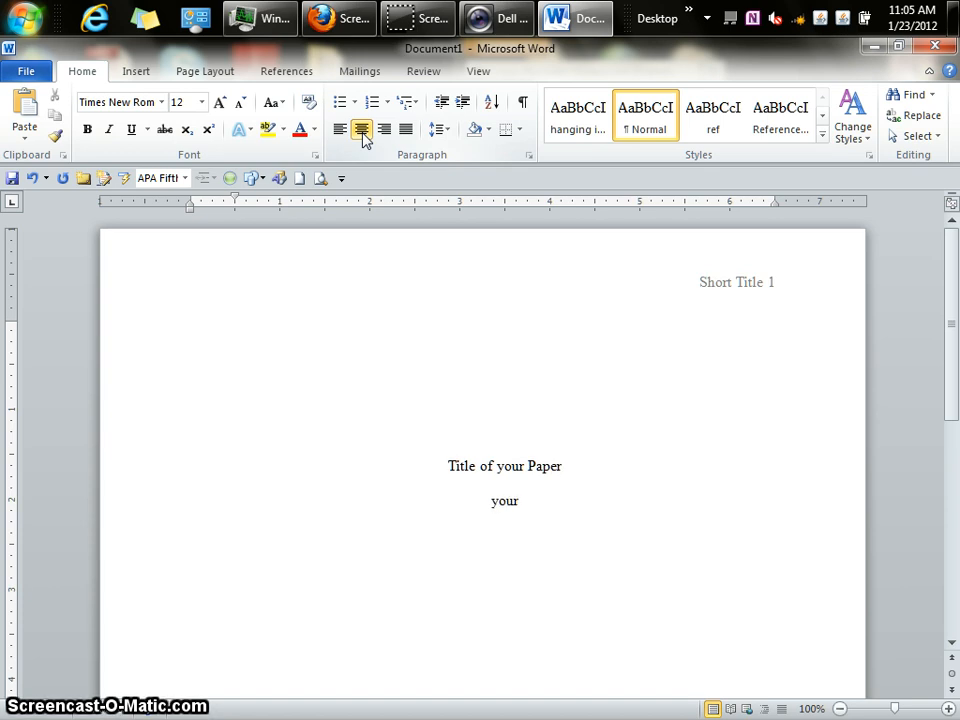
{"action": "type", "text": "Name"}
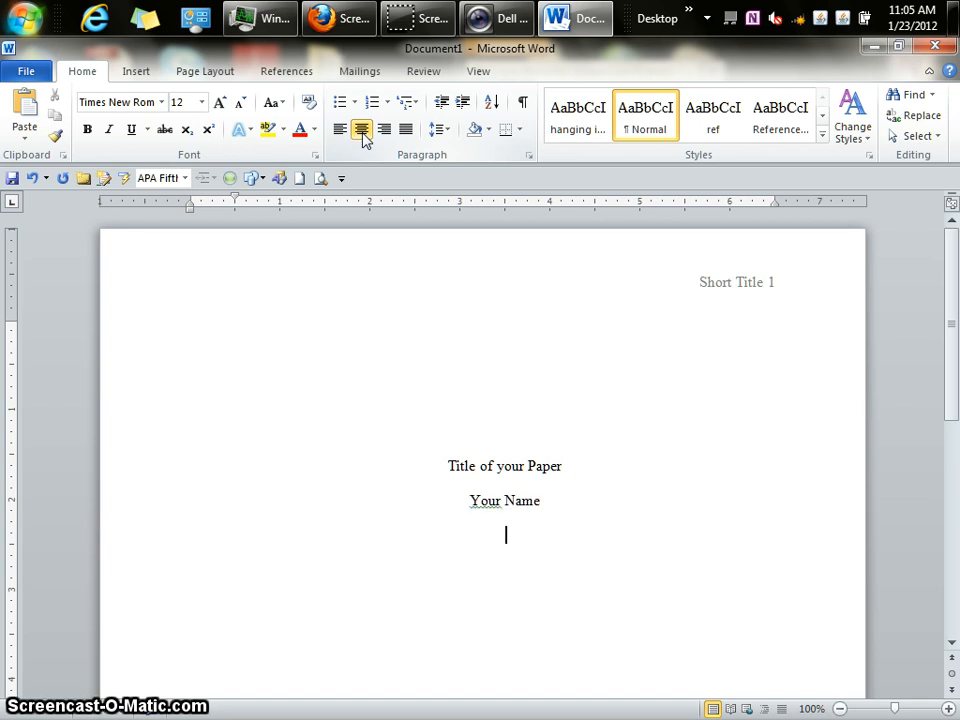
{"action": "key", "text": "Return"}
Step: Enter "Hillsborough Community College" on the line below "Your Name"
{"action": "type", "text": "Hills"}
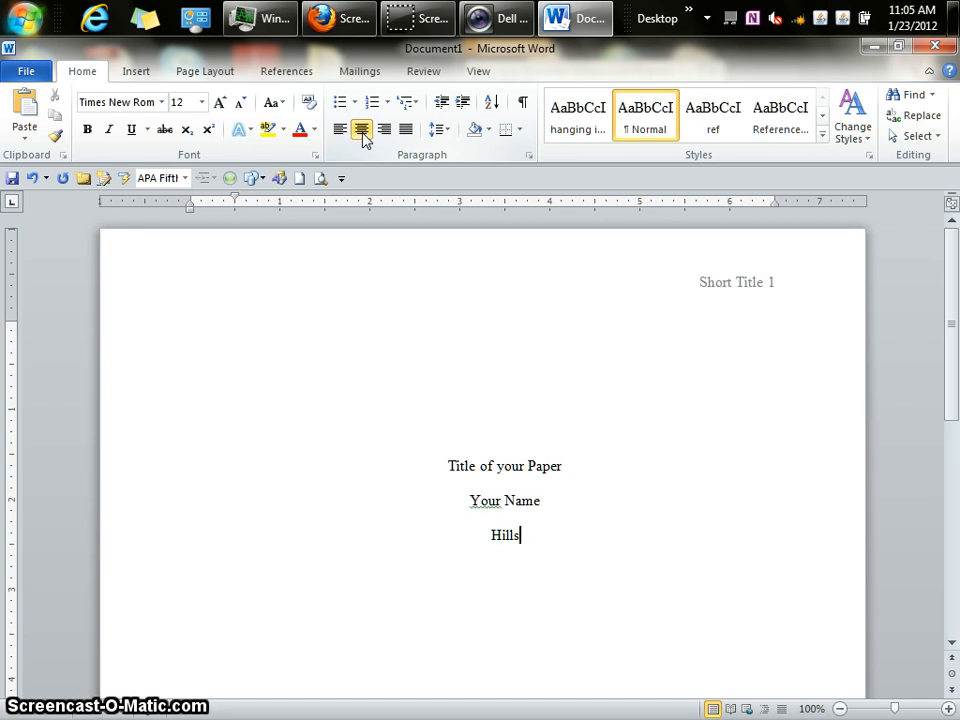
{"action": "type", "text": "v"}
{"action": "key", "text": "BackSpace"}
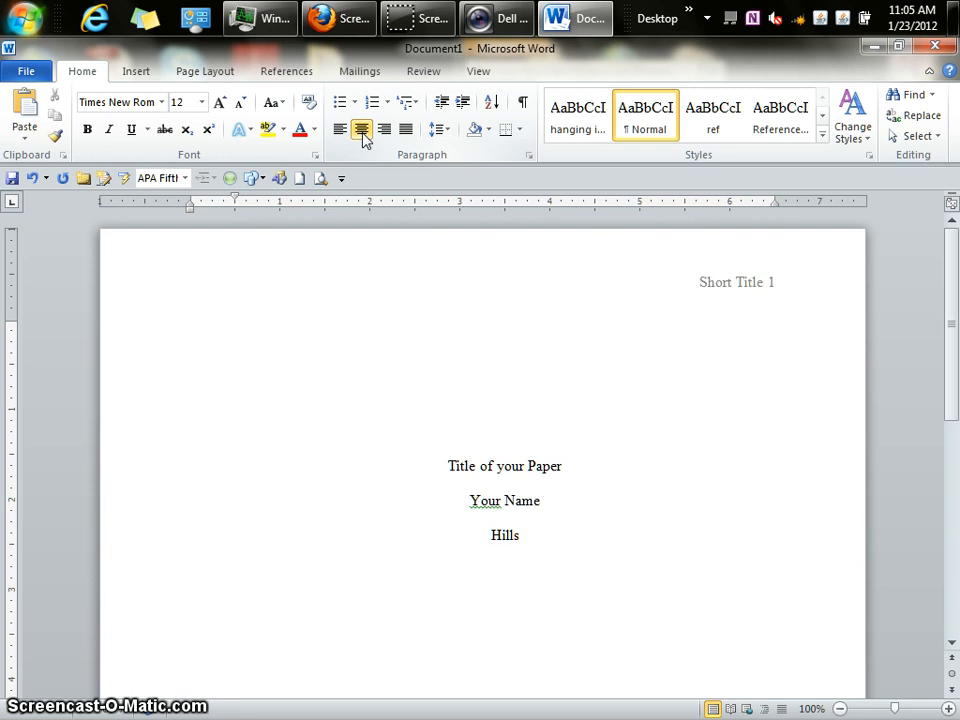
{"action": "type", "text": "borough"}
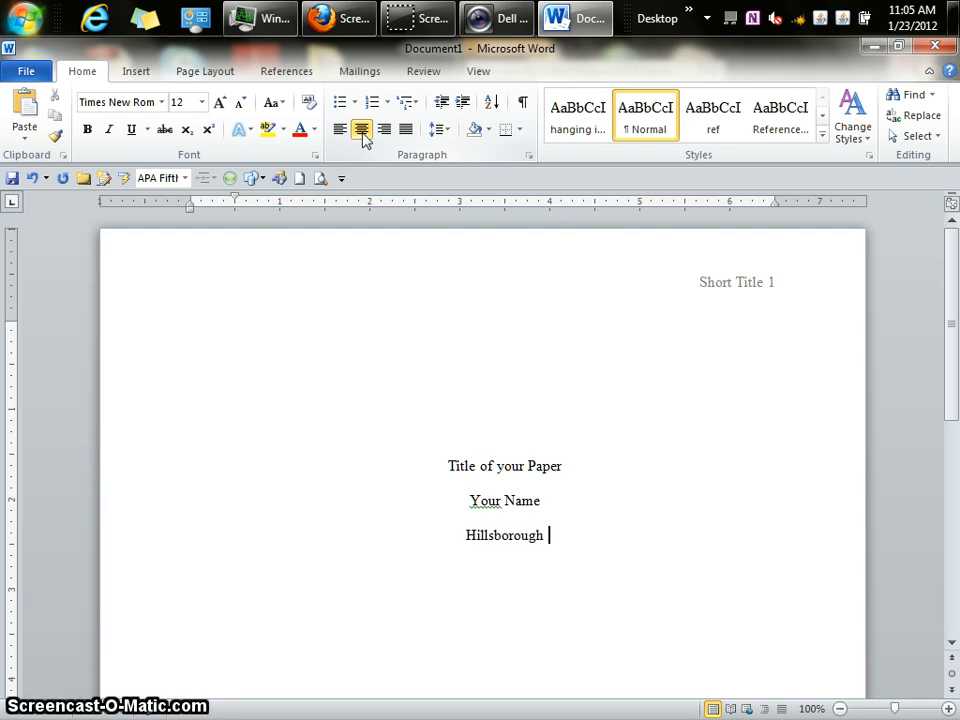
{"action": "type", "text": " Community"}
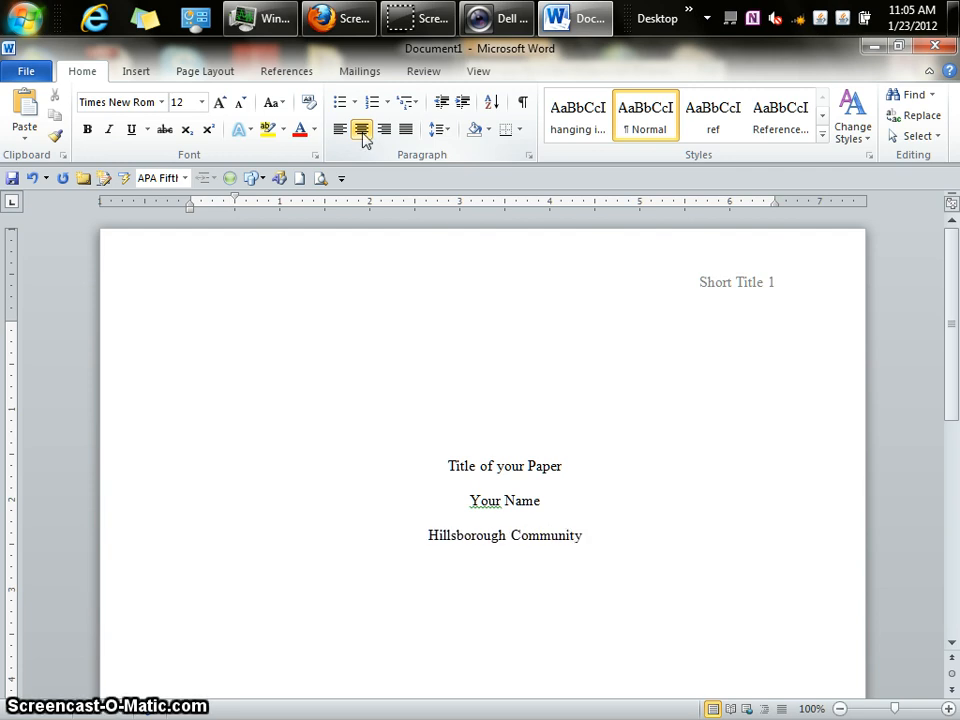
{"action": "type", "text": " Colle"}
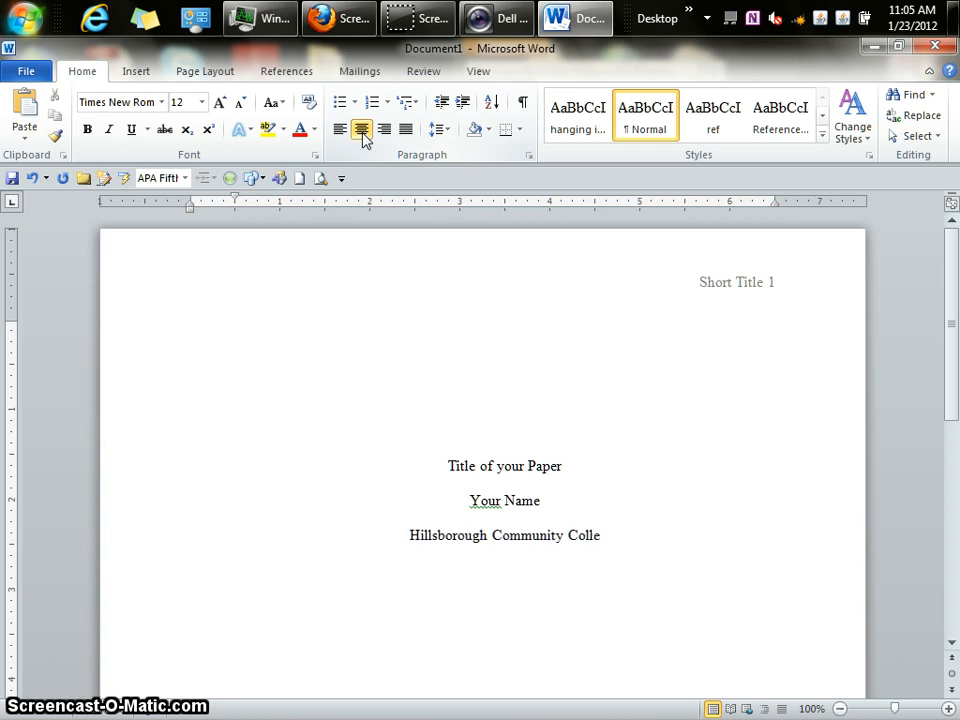
{"action": "type", "text": "ge"}
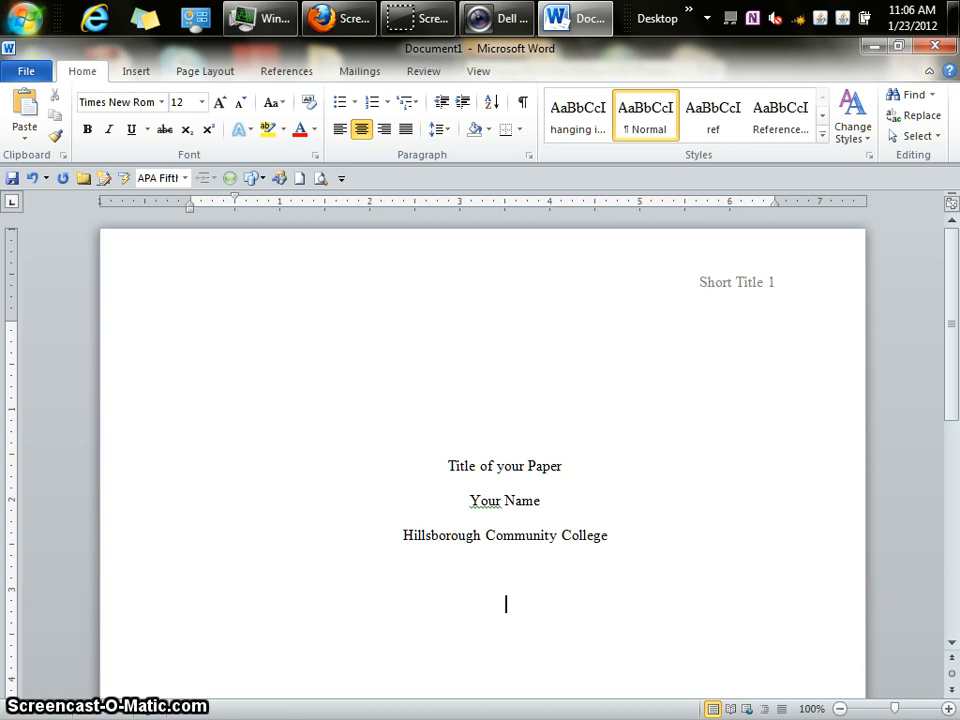
Step: Enter the course line "ENC 1102-XXXXX" one blank line below the college name
{"action": "type", "text": "ENC 1102"}
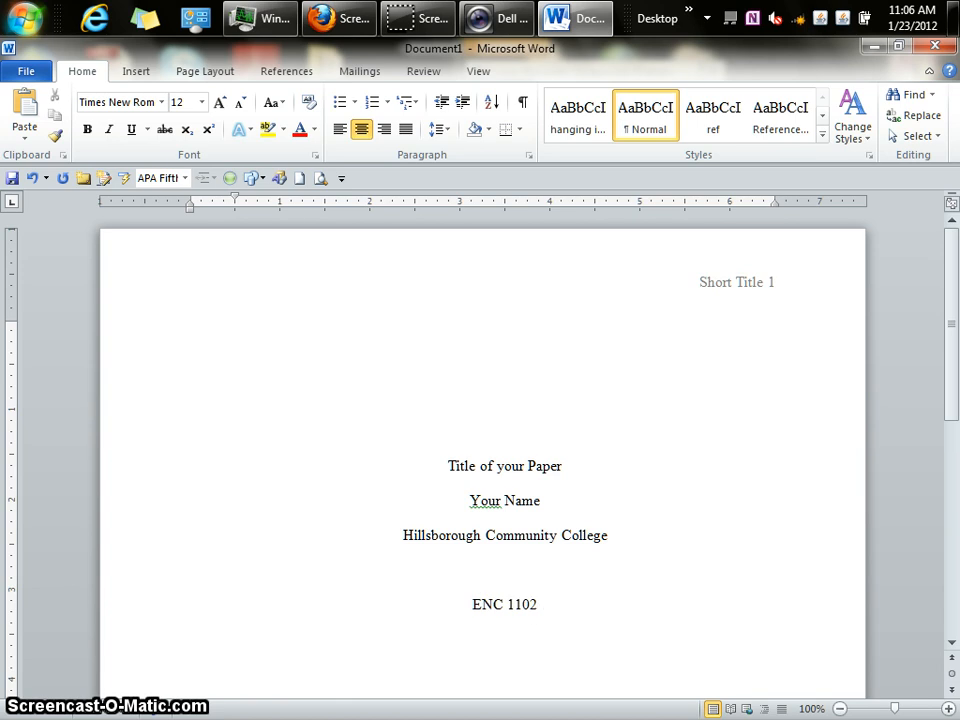
{"action": "type", "text": "-"}
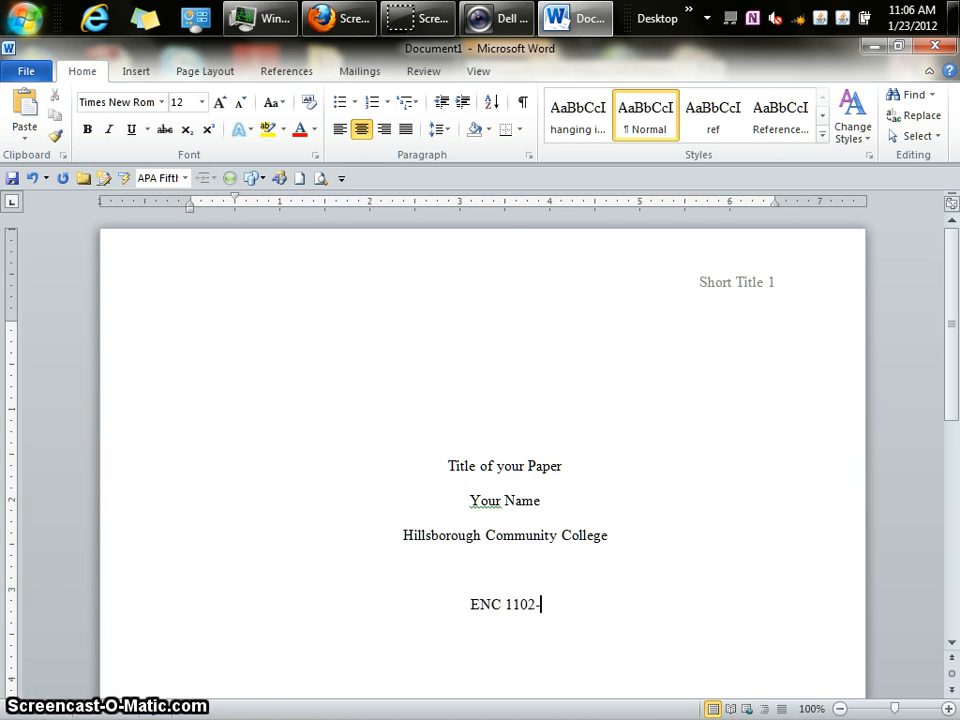
{"action": "type", "text": "XX"}
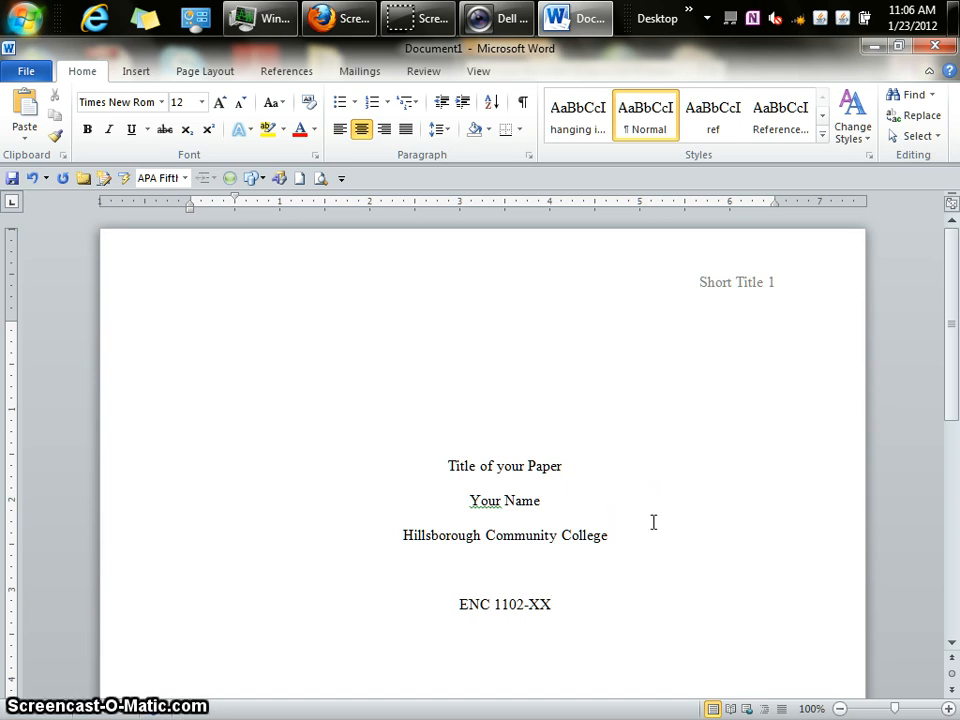
{"action": "type", "text": "XXX"}
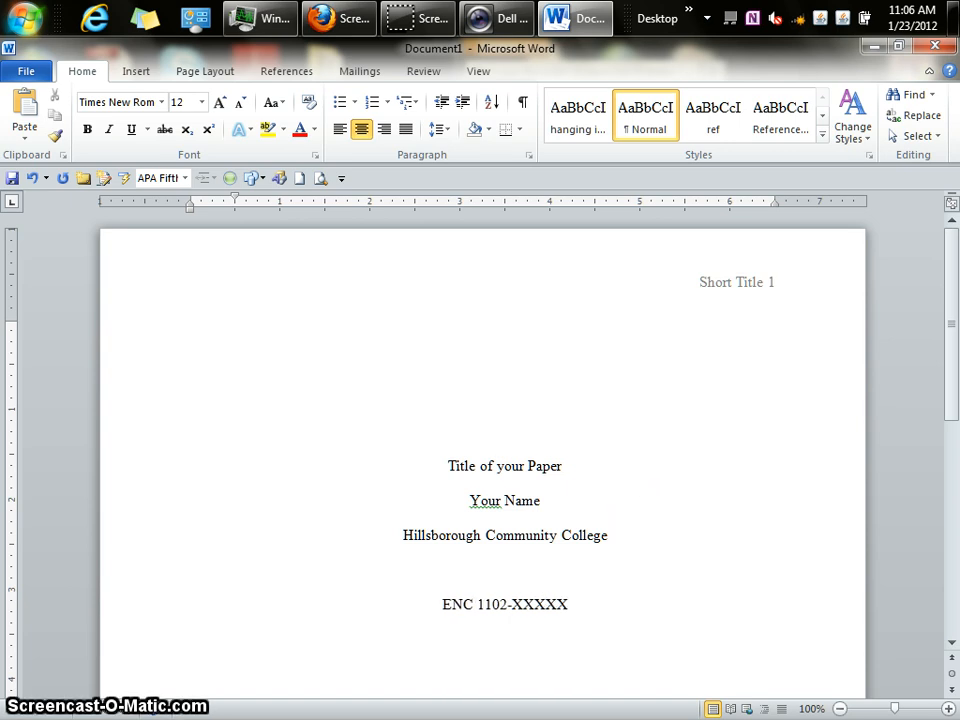
Step: Add the instructor's title and surname on the line below the course number
{"action": "key", "text": "Return"}
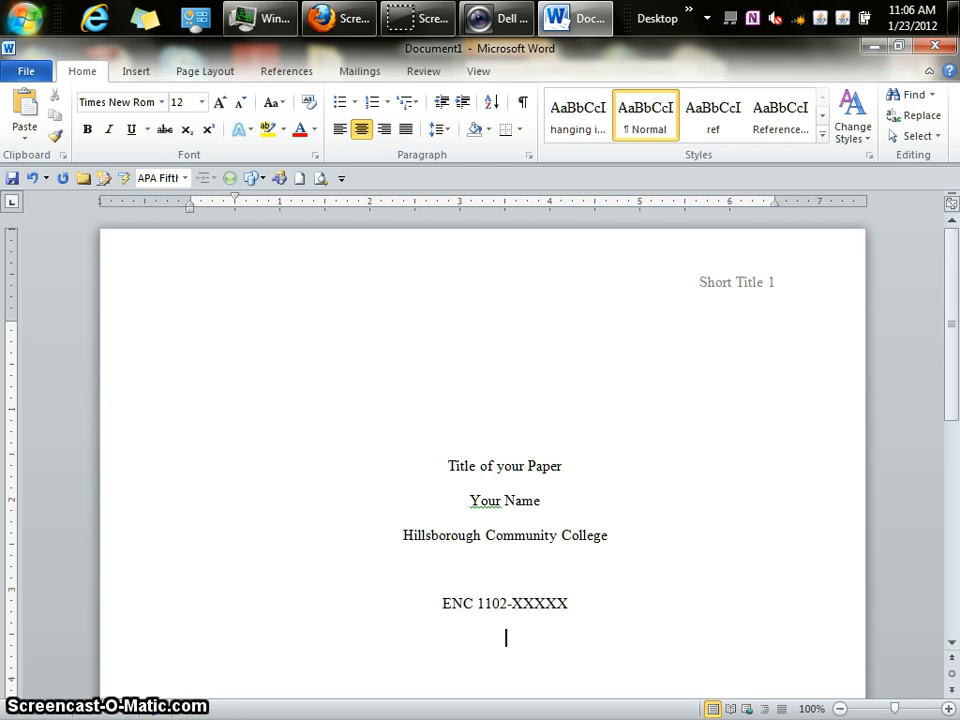
{"action": "type", "text": "Ms."}
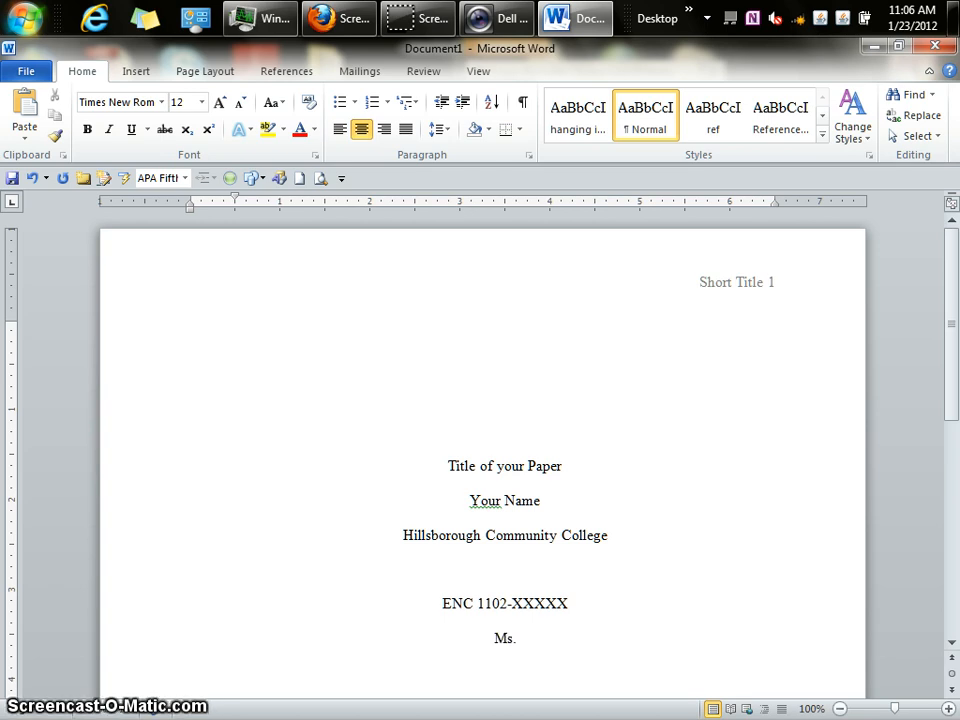
{"action": "type", "text": " Slover"}
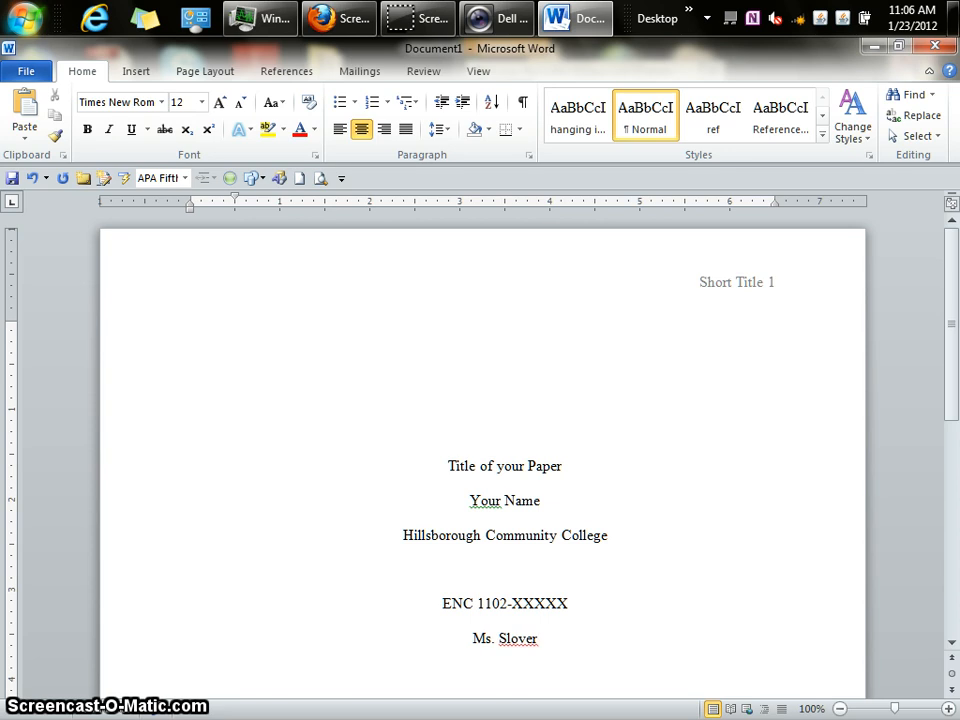
Step: Add the line "Due Date (January 13, 2012)" directly below the instructor line on the title page
{"action": "key", "text": "Return"}
{"action": "type", "text": "Due Date"}
{"action": "key", "text": "Return"}
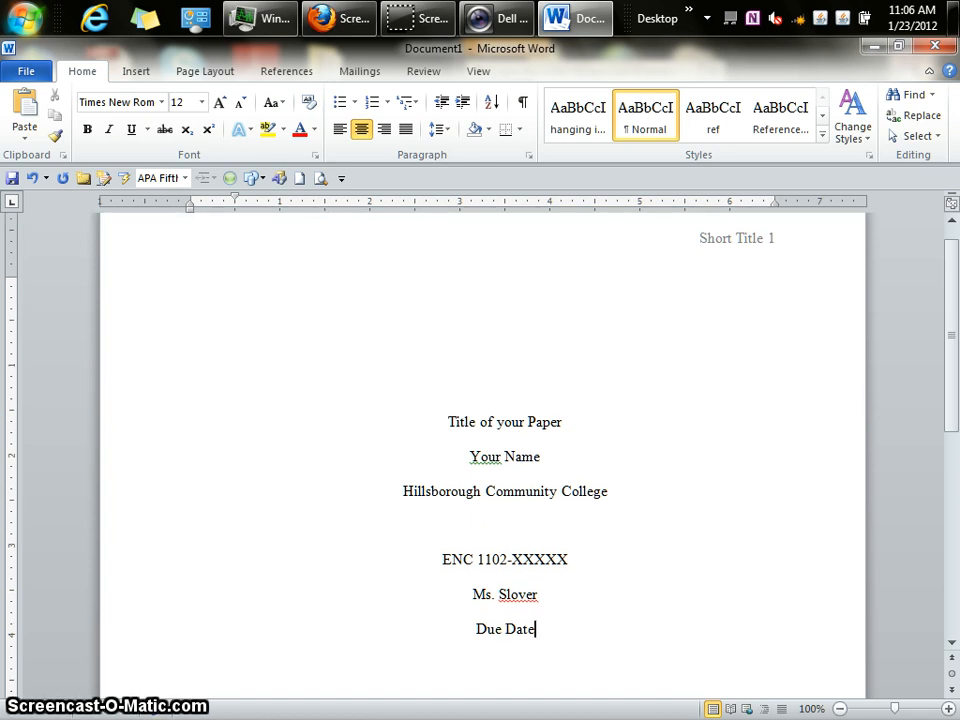
{"action": "type", "text": "(J"}
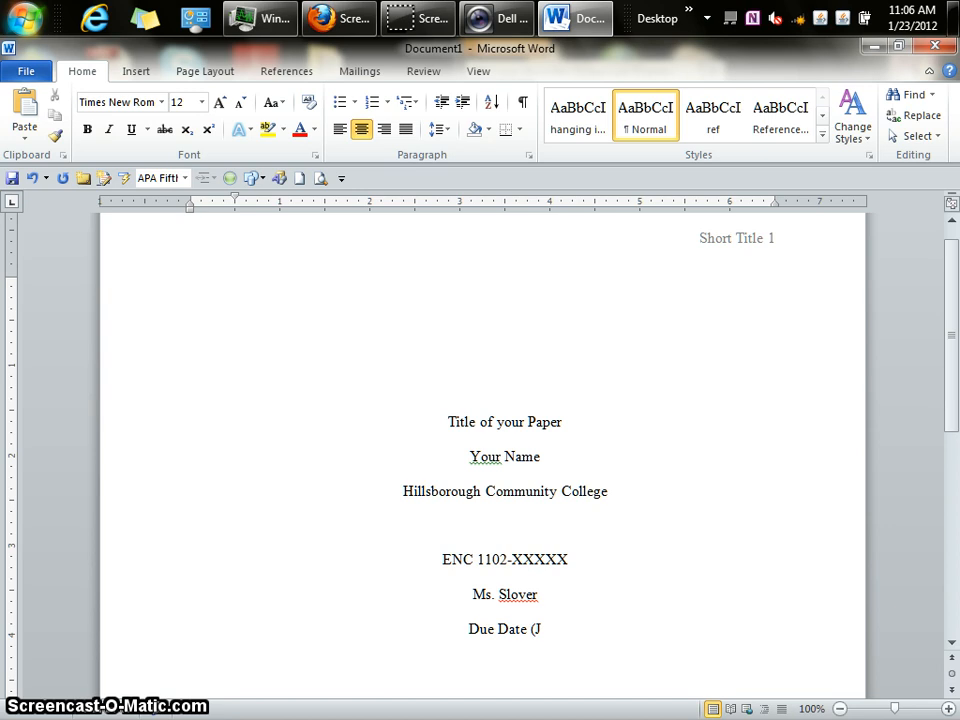
{"action": "type", "text": "anuary"}
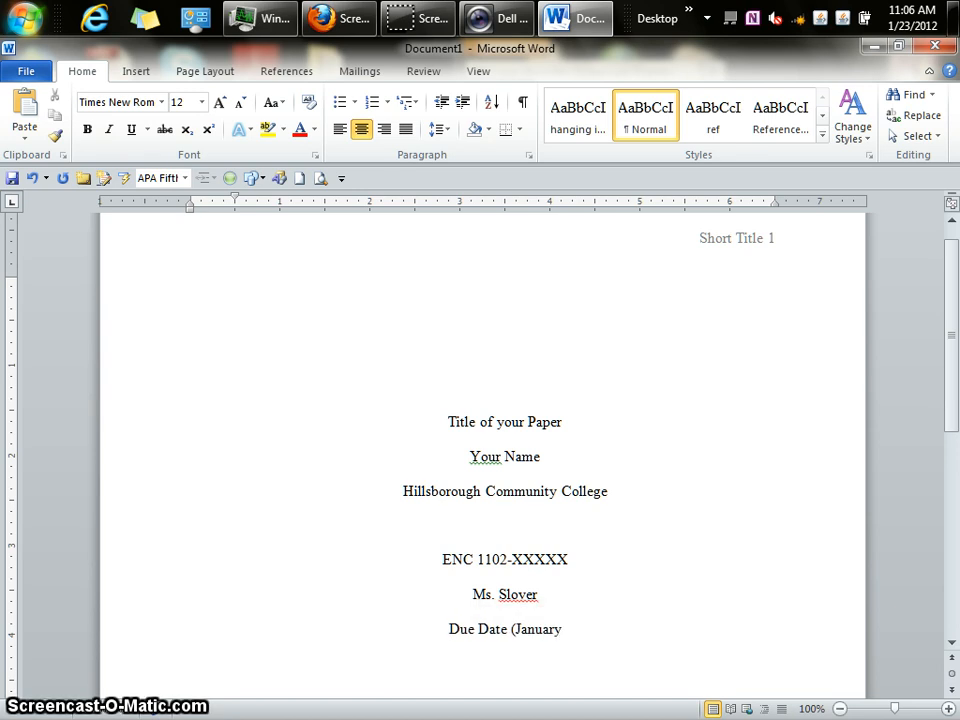
{"action": "type", "text": " 13"}
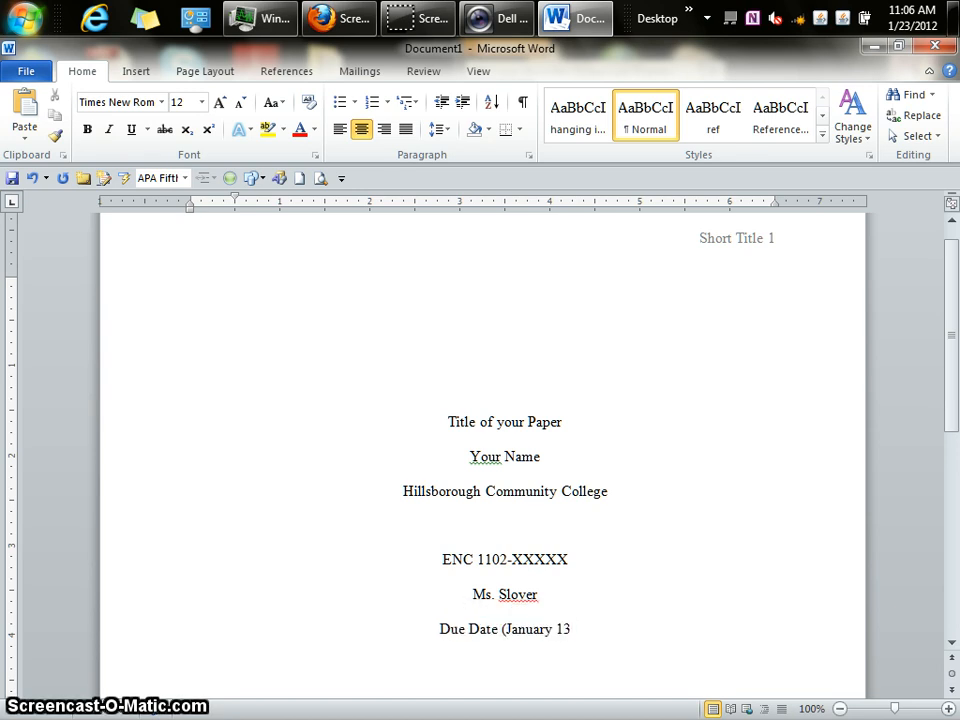
{"action": "type", "text": ", 2012"}
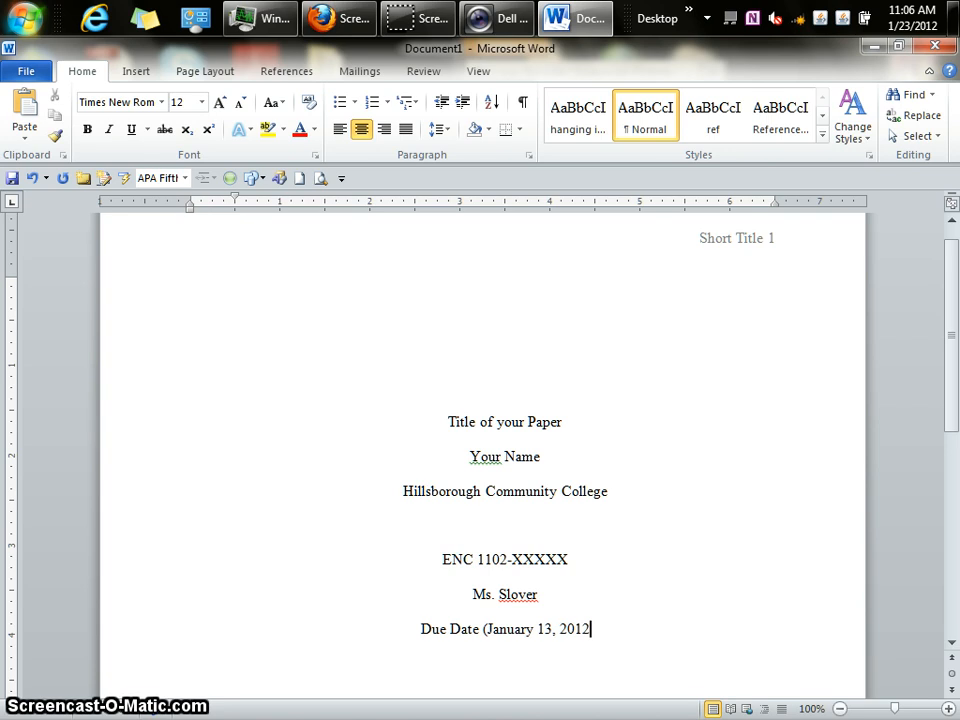
{"action": "type", "text": ")"}
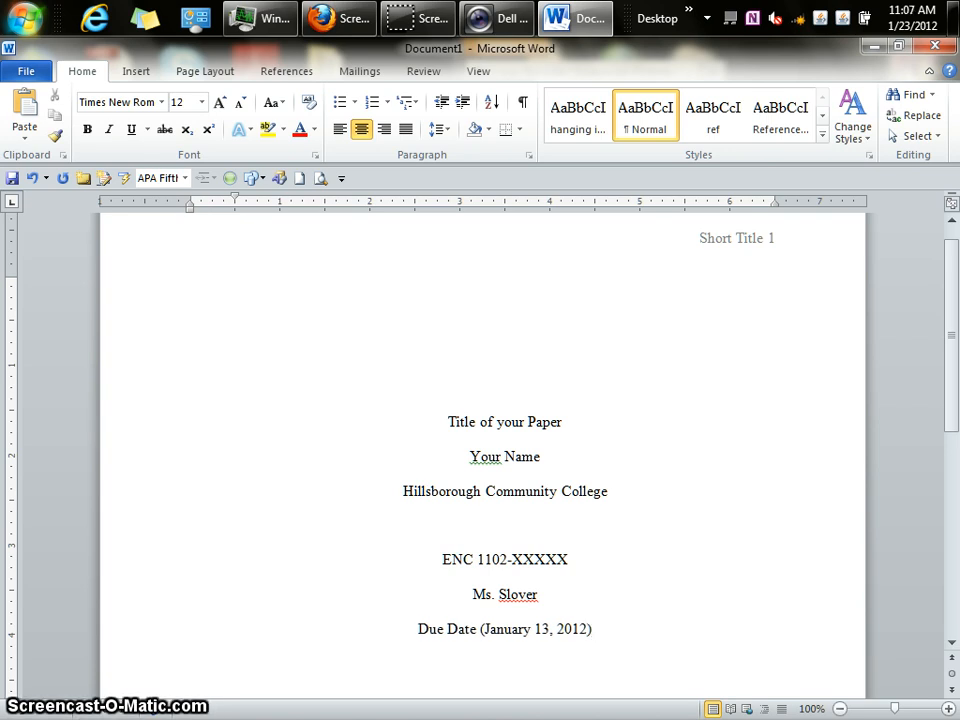
Step: Enter the centered heading "Title" on the first line of page 2 and start a line below it
{"action": "scroll", "coordinate": [735, 546], "scroll_direction": "down", "scroll_amount": 3}
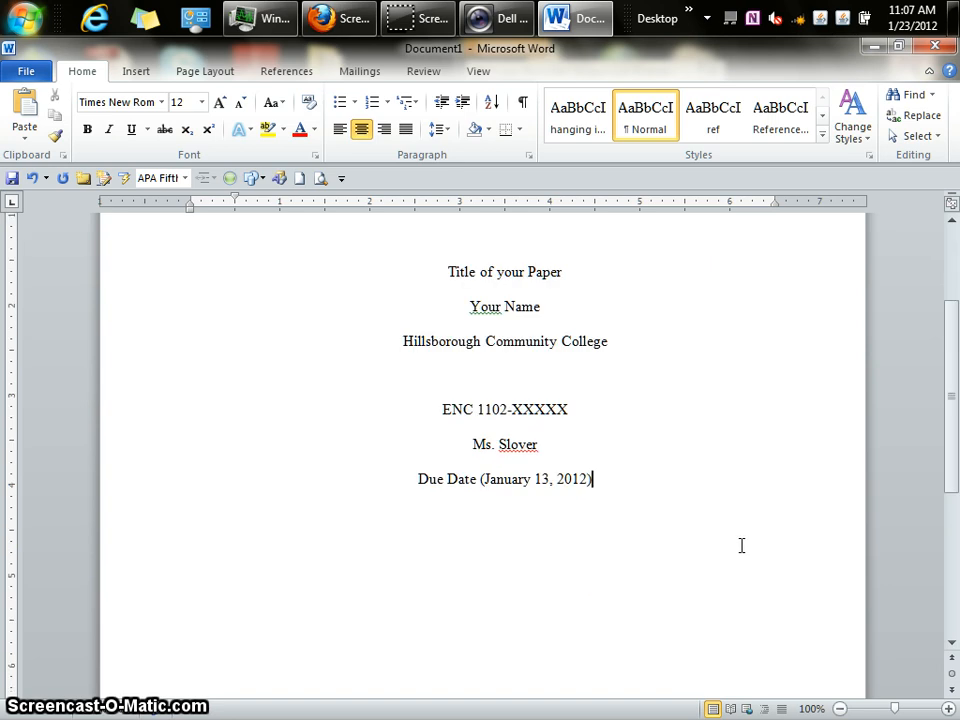
{"action": "scroll", "coordinate": [741, 545], "scroll_direction": "down", "scroll_amount": 1}
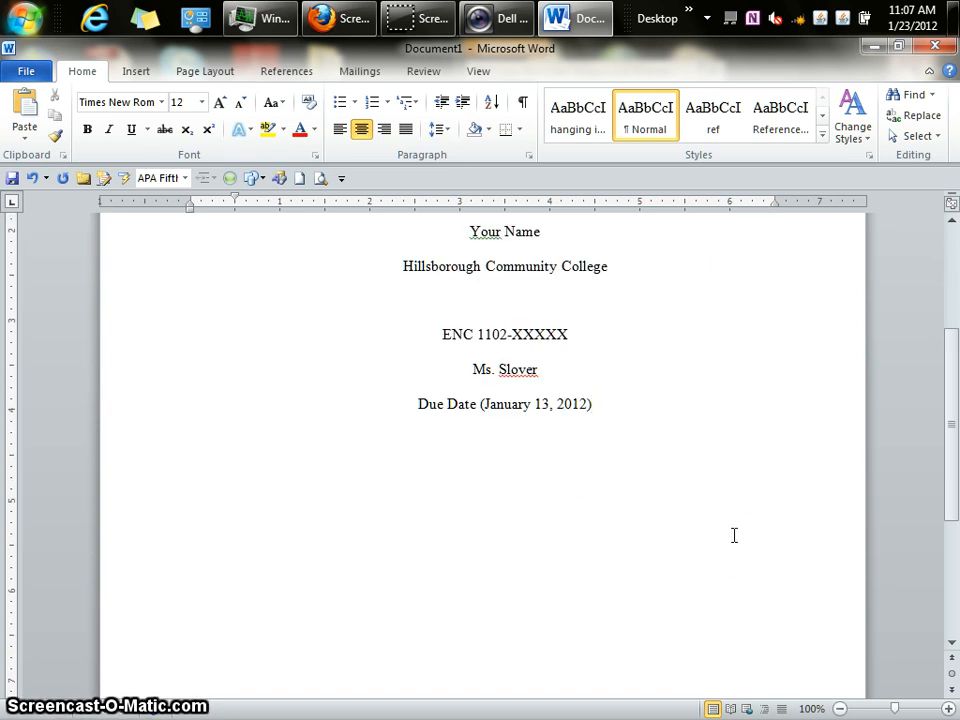
{"action": "scroll", "coordinate": [734, 535], "scroll_direction": "down", "scroll_amount": 5}
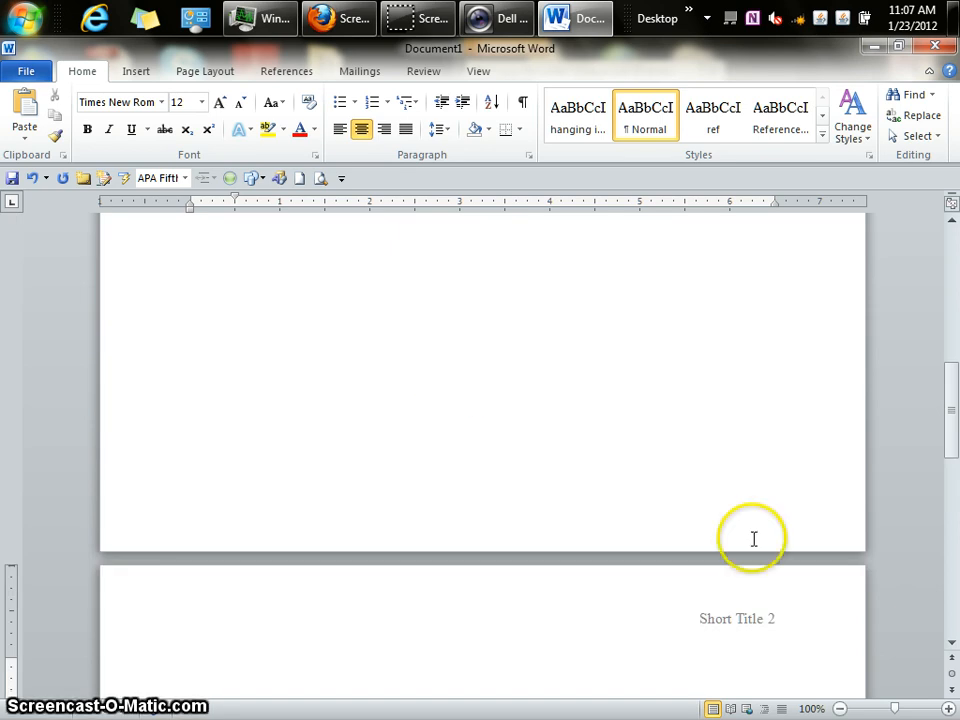
{"action": "scroll", "coordinate": [784, 514], "scroll_direction": "down", "scroll_amount": 2}
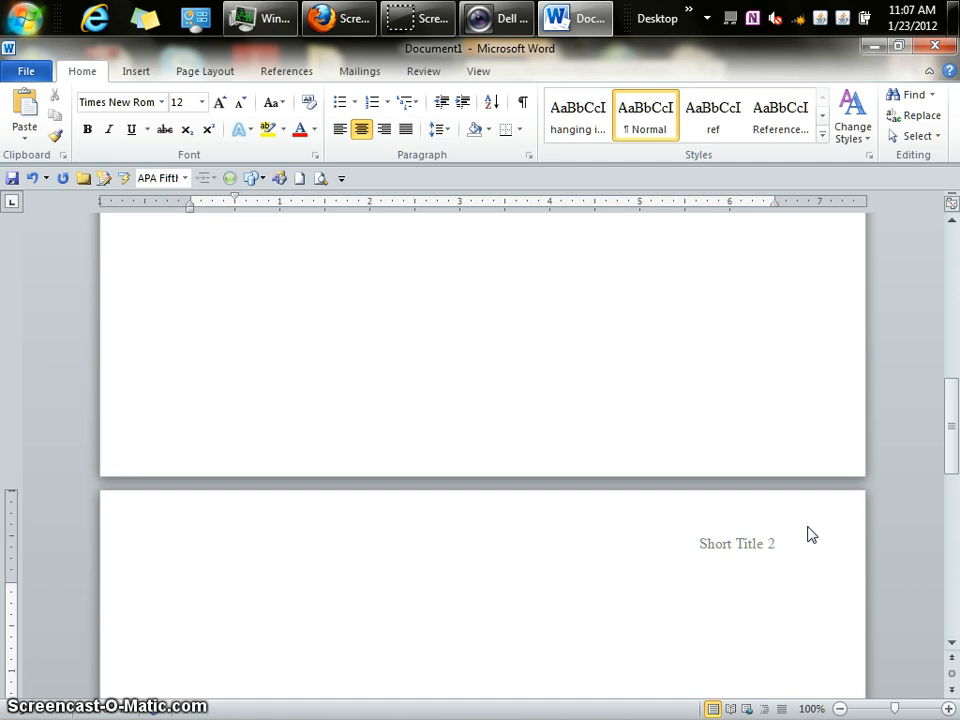
{"action": "type", "text": "Title"}
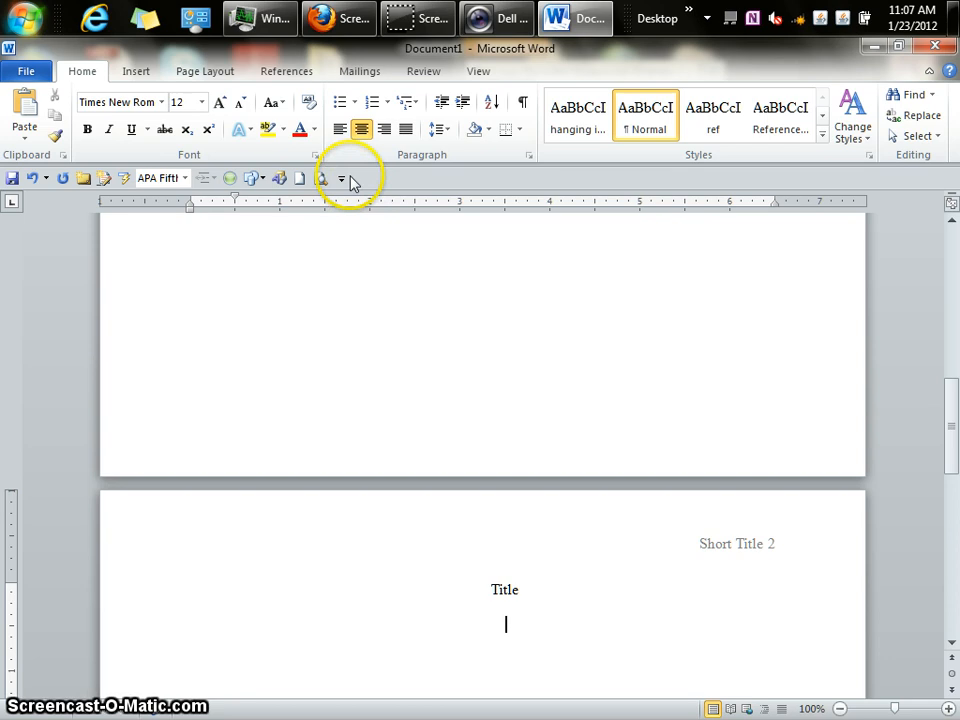
Step: Review the paragraph settings for the line below the heading: first-line indent, line spacing and the option against space between same-style paragraphs
{"action": "left_click", "coordinate": [530, 155]}
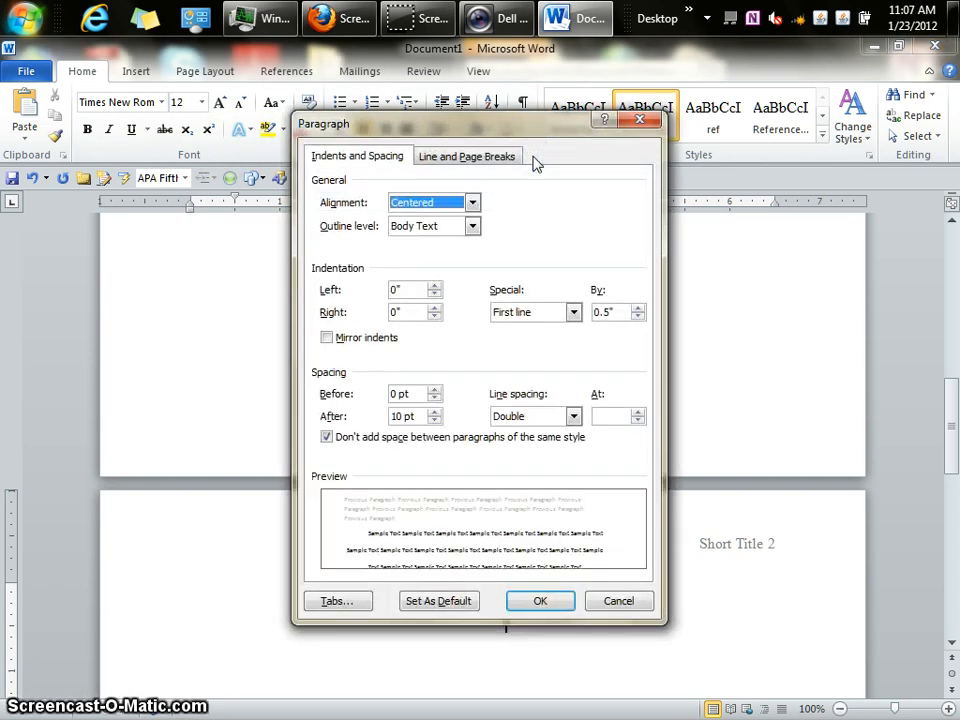
{"action": "left_click", "coordinate": [627, 119]}
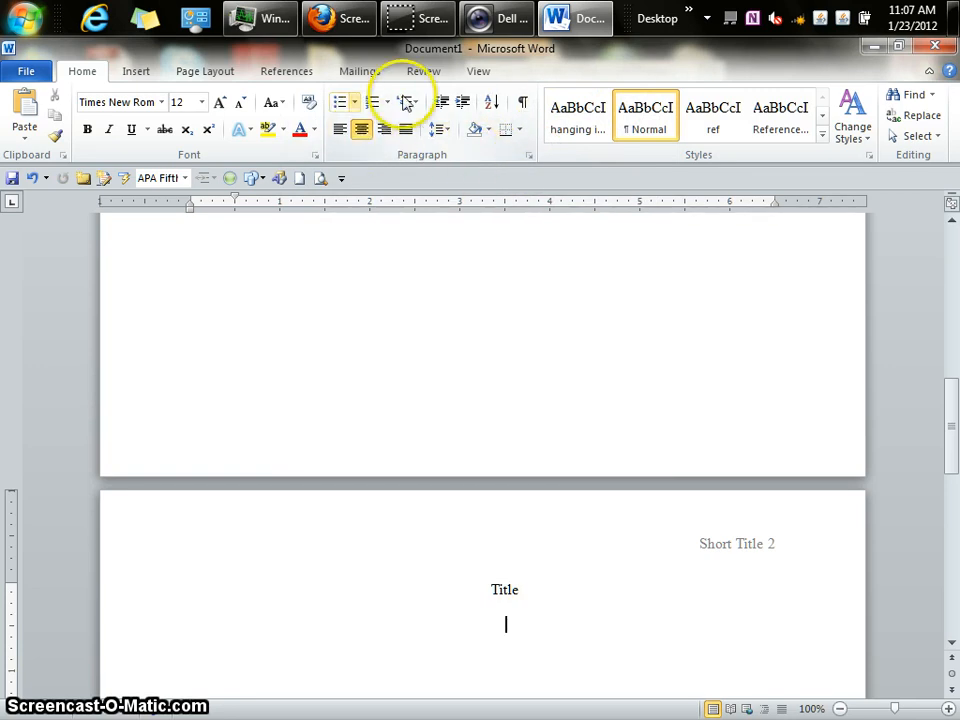
{"action": "left_click", "coordinate": [529, 157]}
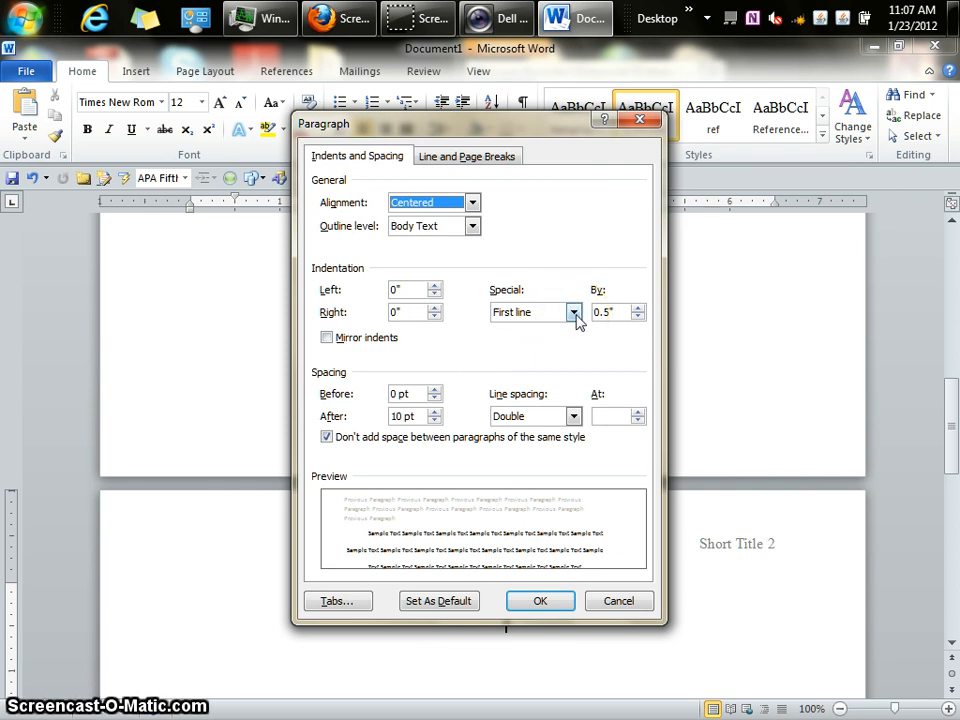
{"action": "left_click", "coordinate": [607, 315]}
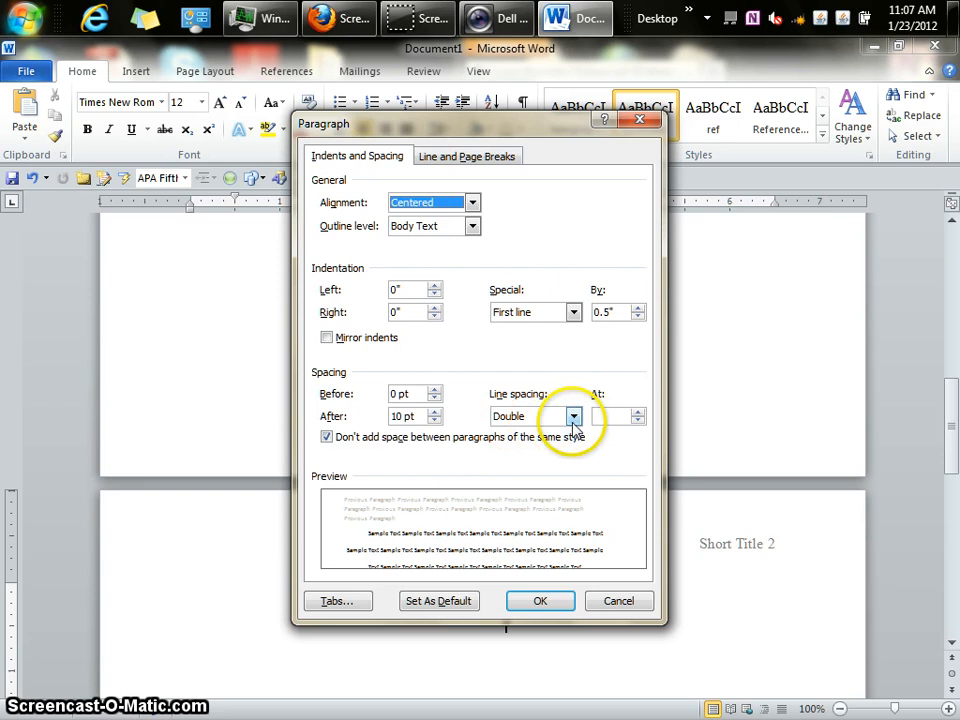
{"action": "left_click", "coordinate": [326, 437]}
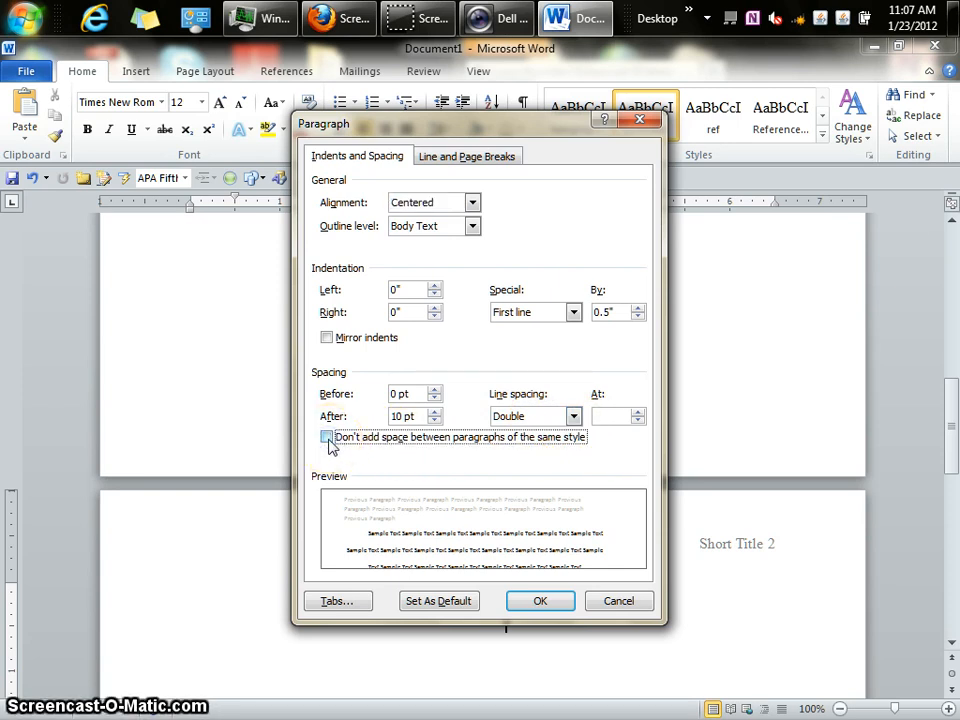
{"action": "left_click", "coordinate": [327, 438]}
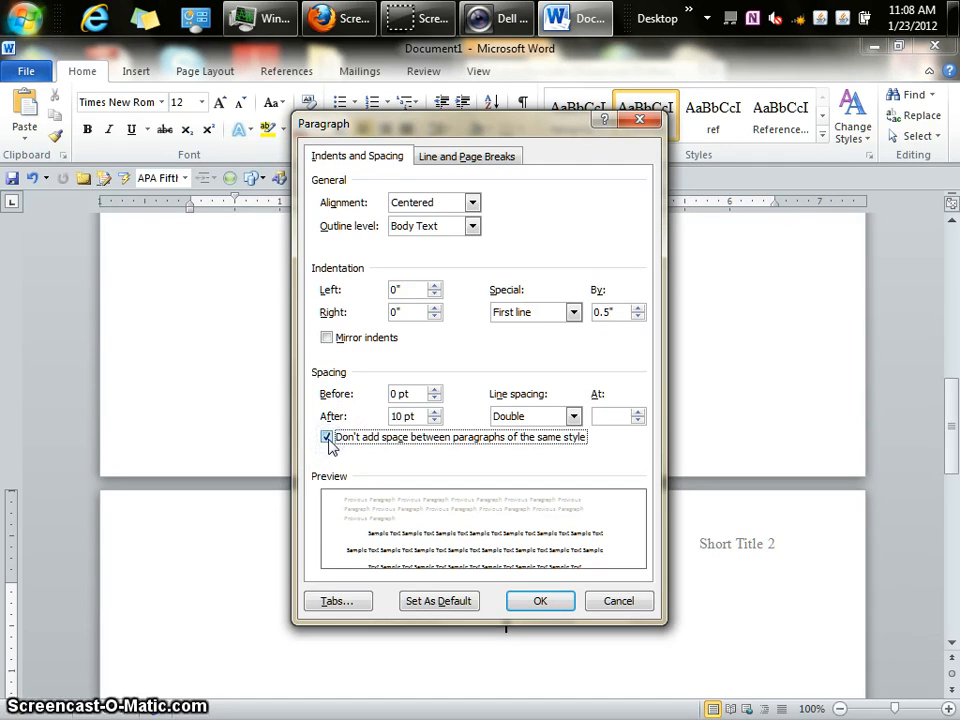
{"action": "left_click", "coordinate": [555, 606]}
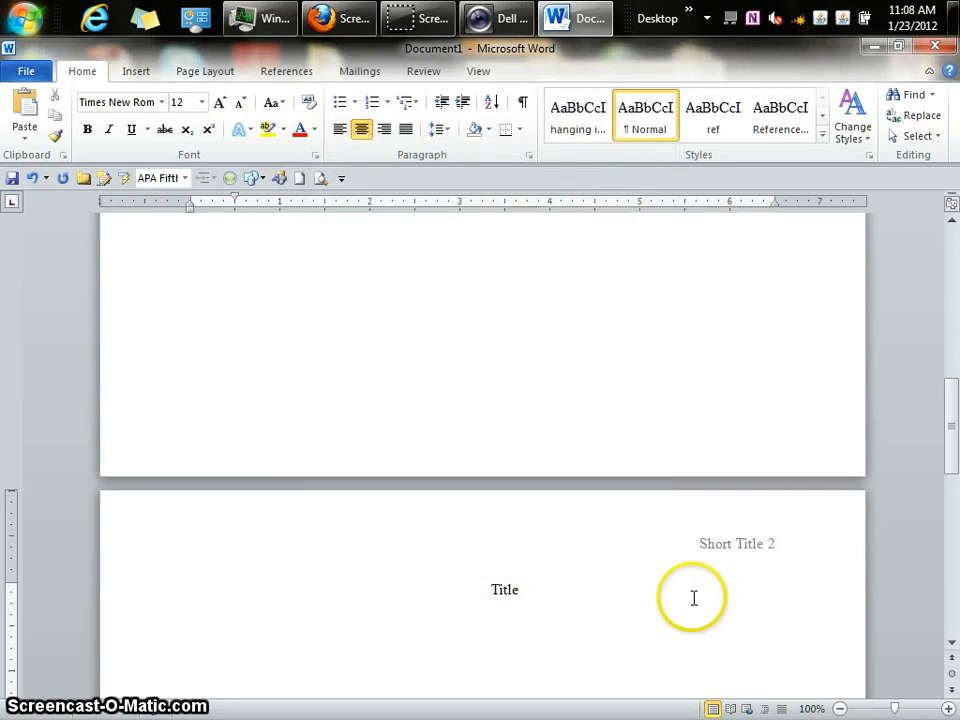
Step: Set the line below the heading to left-aligned Normal style and write "This is the time to come to the aid of the party."
{"action": "left_click", "coordinate": [646, 131]}
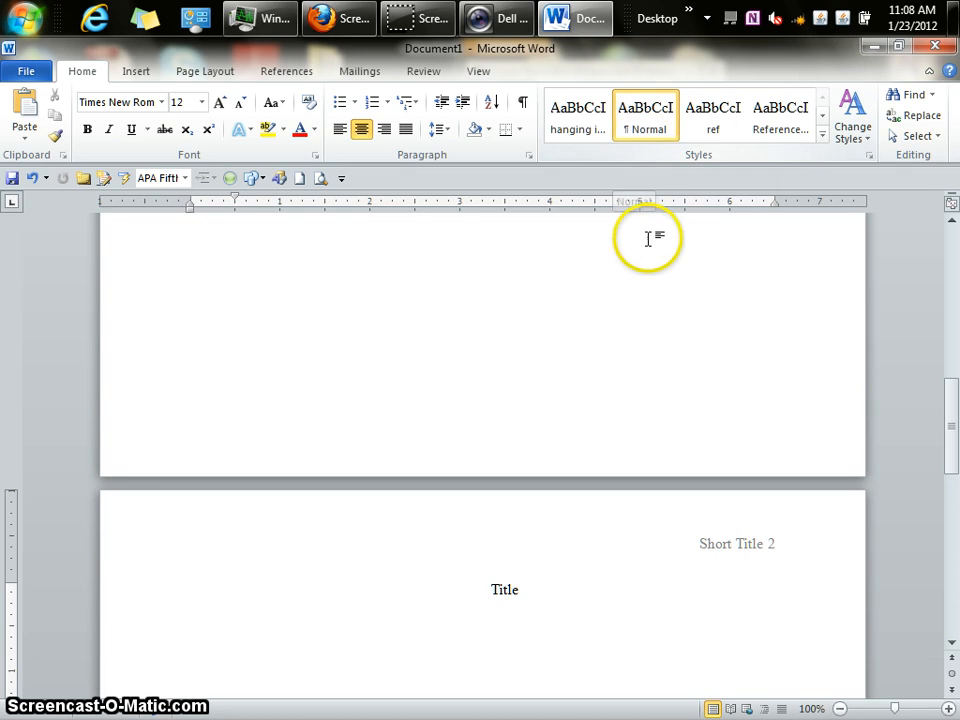
{"action": "left_click", "coordinate": [339, 134]}
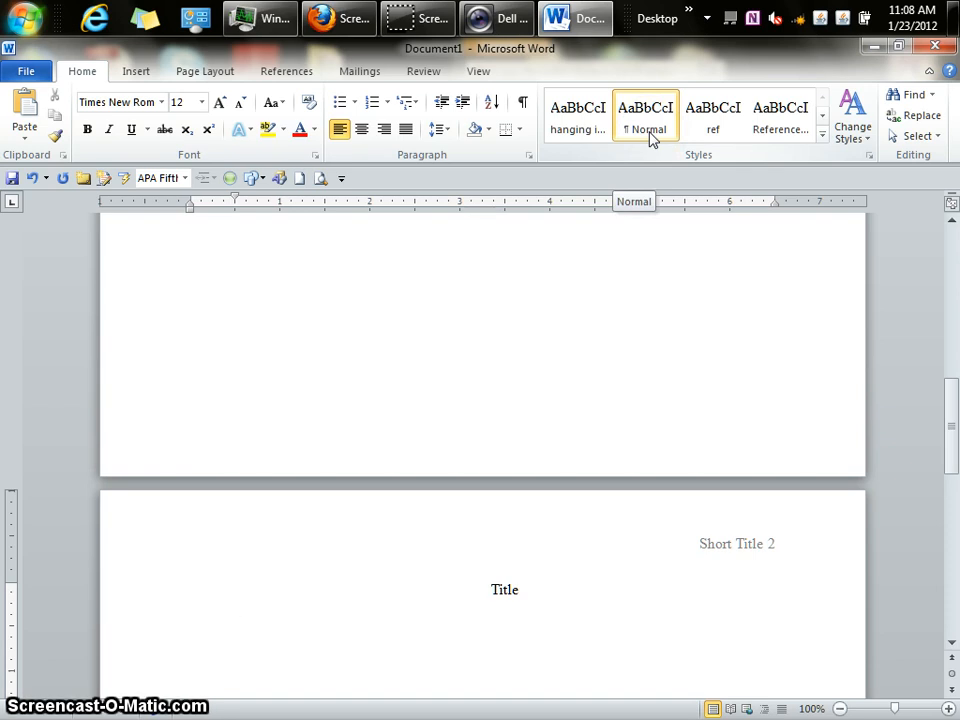
{"action": "type", "text": "This is t"}
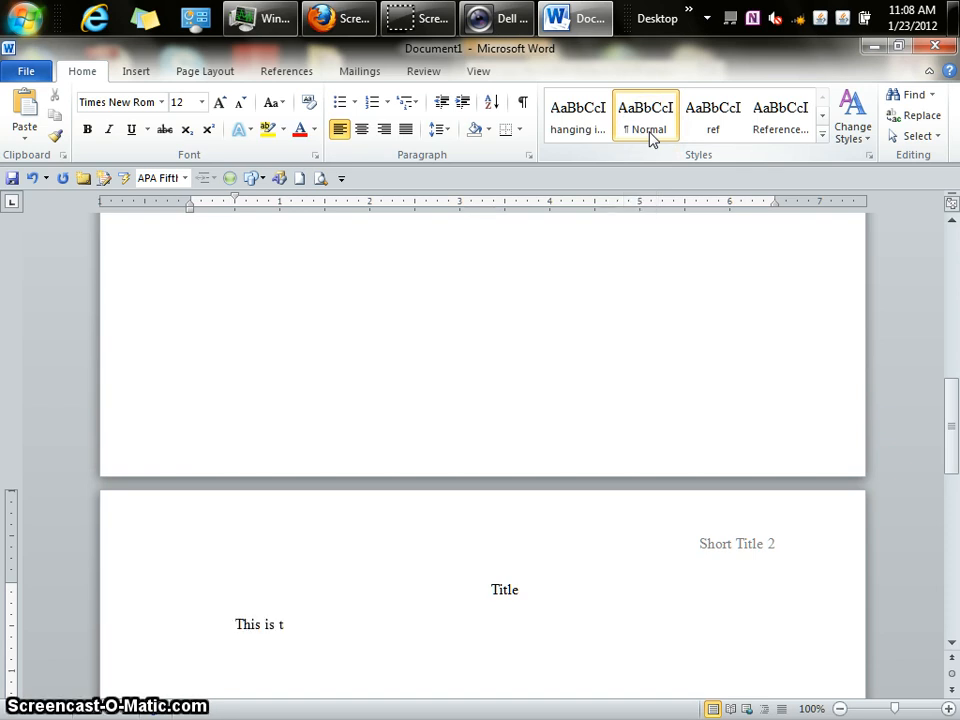
{"action": "type", "text": "he time to co"}
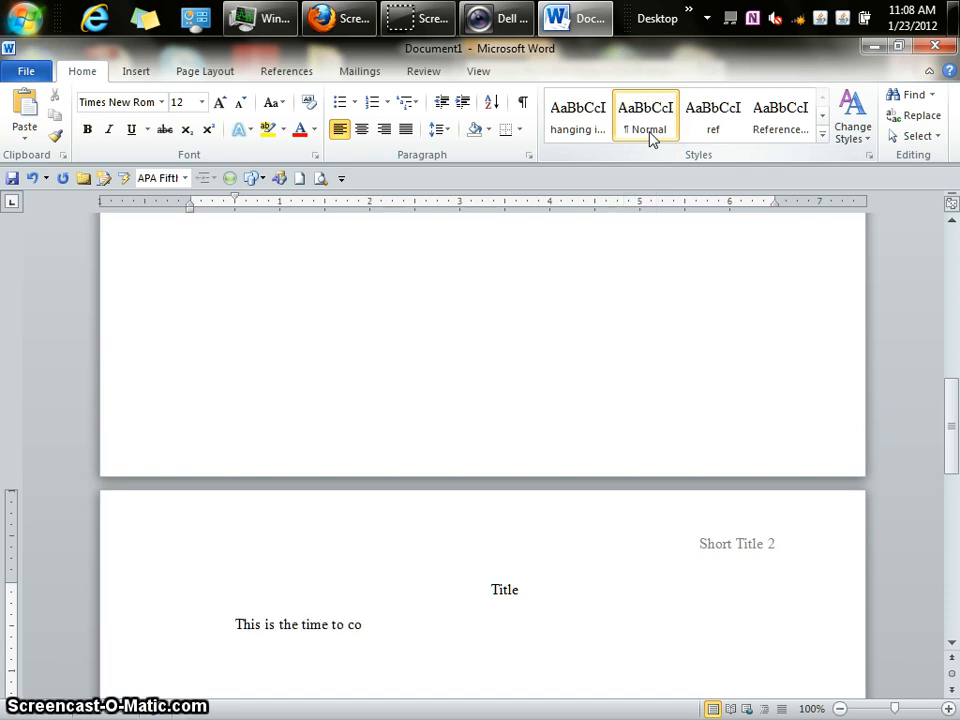
{"action": "type", "text": "me to the aid"}
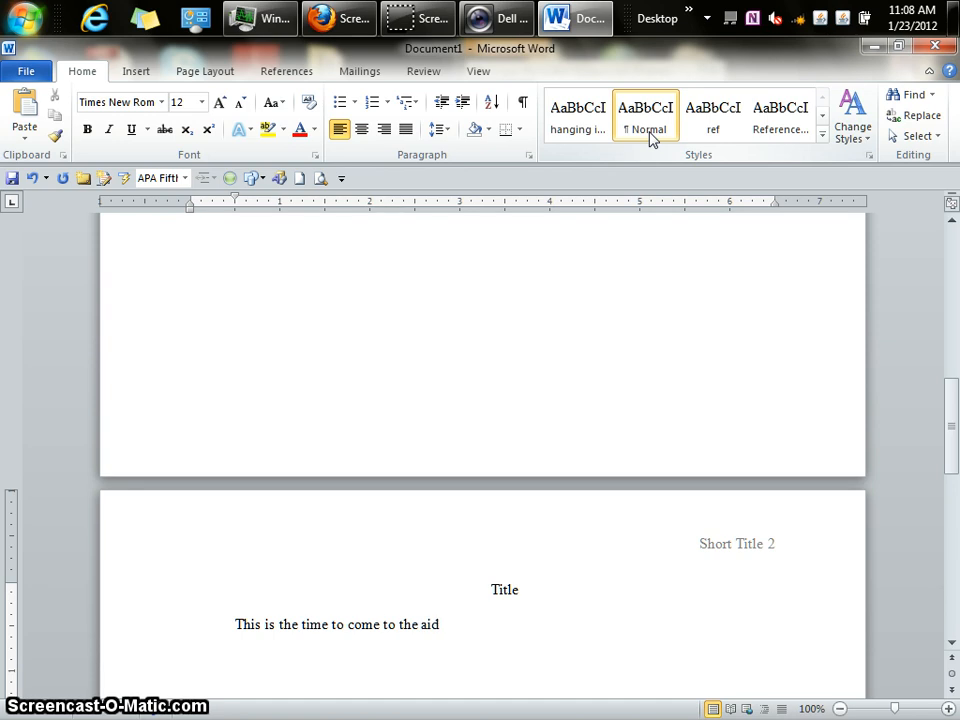
{"action": "type", "text": " of the part"}
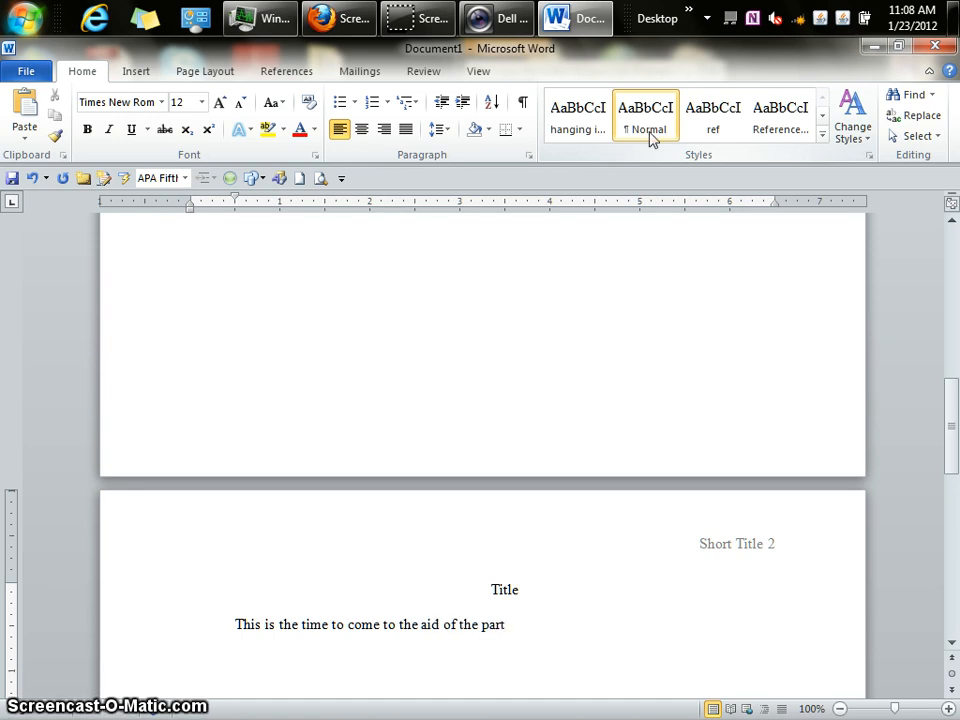
{"action": "type", "text": "y.  This"}
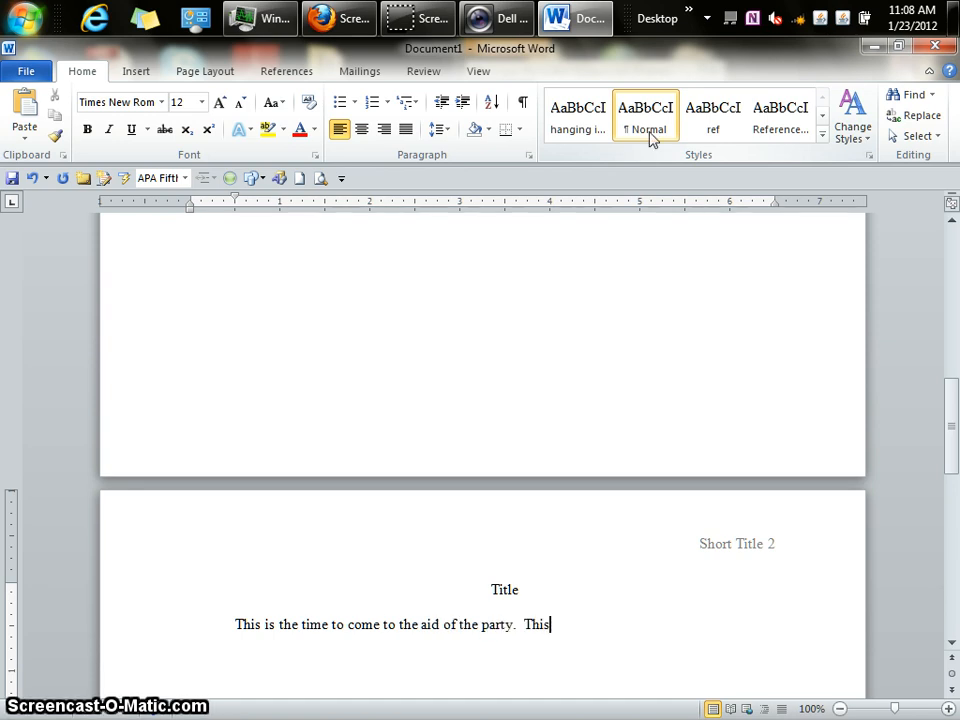
Step: Continue the body paragraph so it goes on "This is an old saying that may or may not be true. What do you think?"
{"action": "type", "text": " is an old saying that m"}
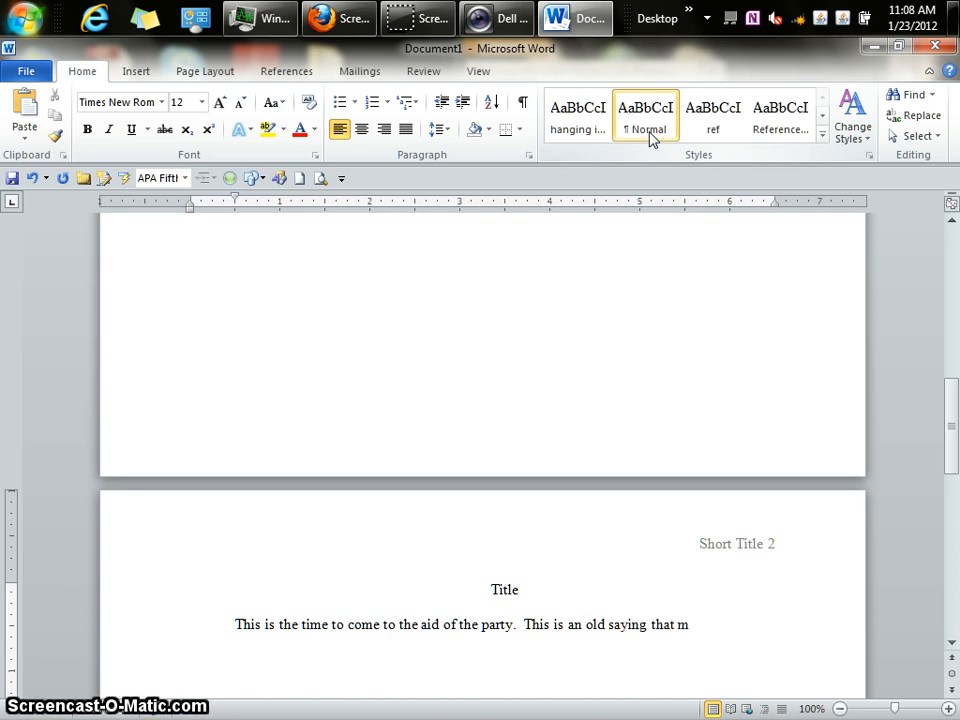
{"action": "type", "text": "ay or may not be"}
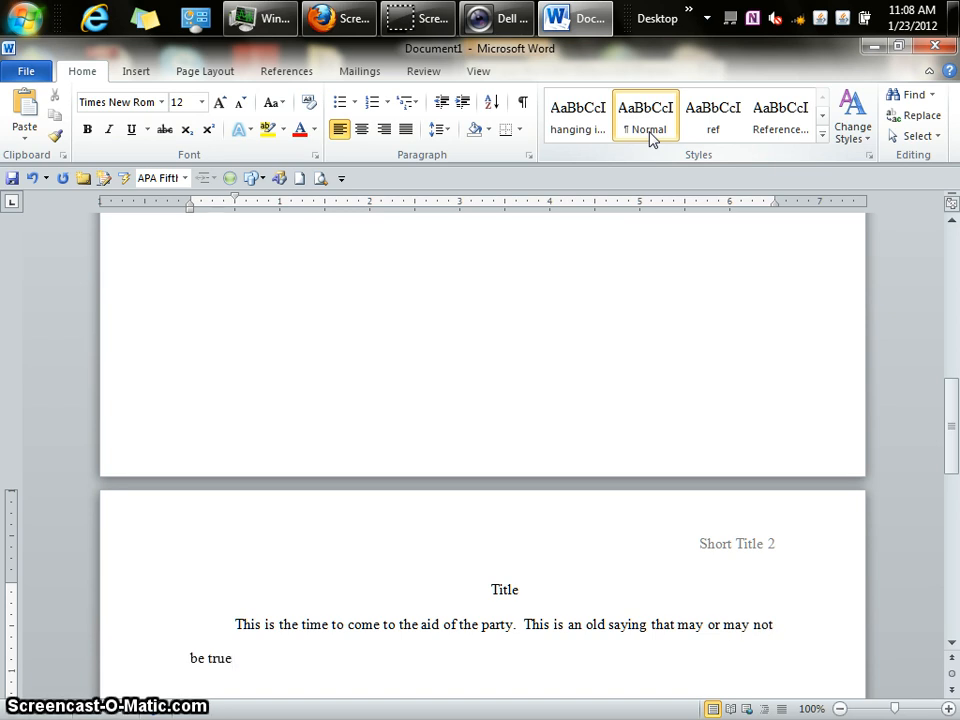
{"action": "type", "text": " true.  What do you th"}
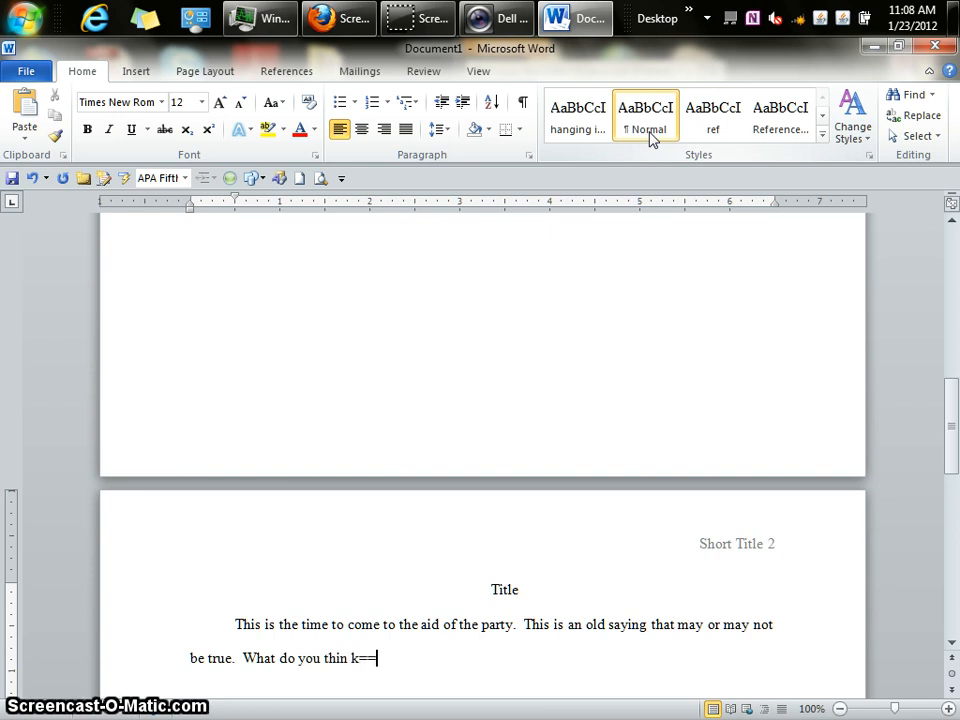
{"action": "type", "text": "in"}
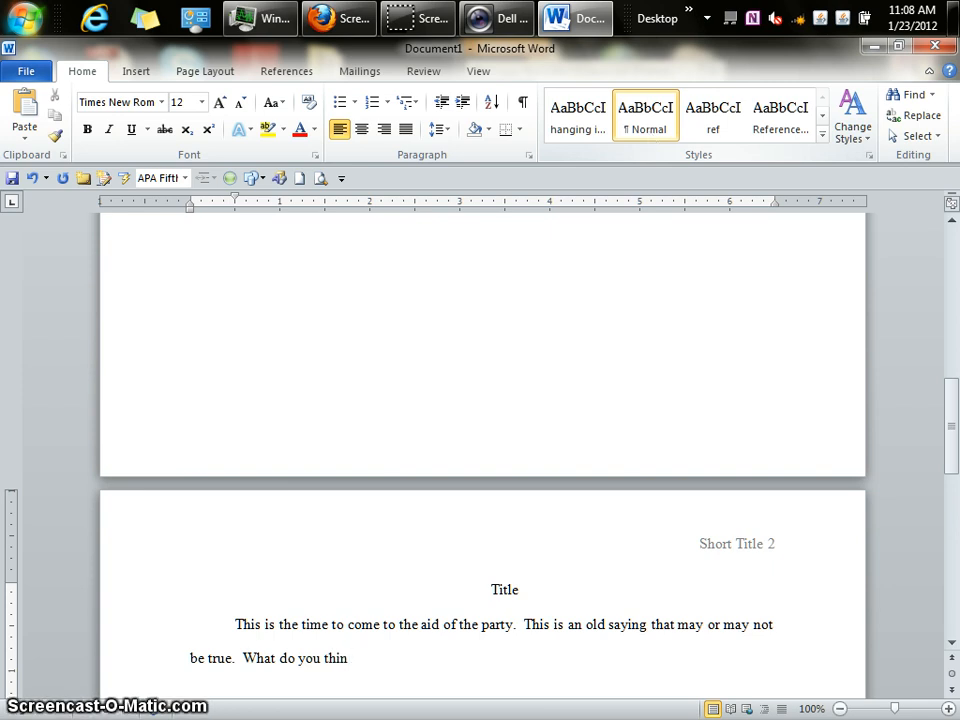
{"action": "type", "text": "k?"}
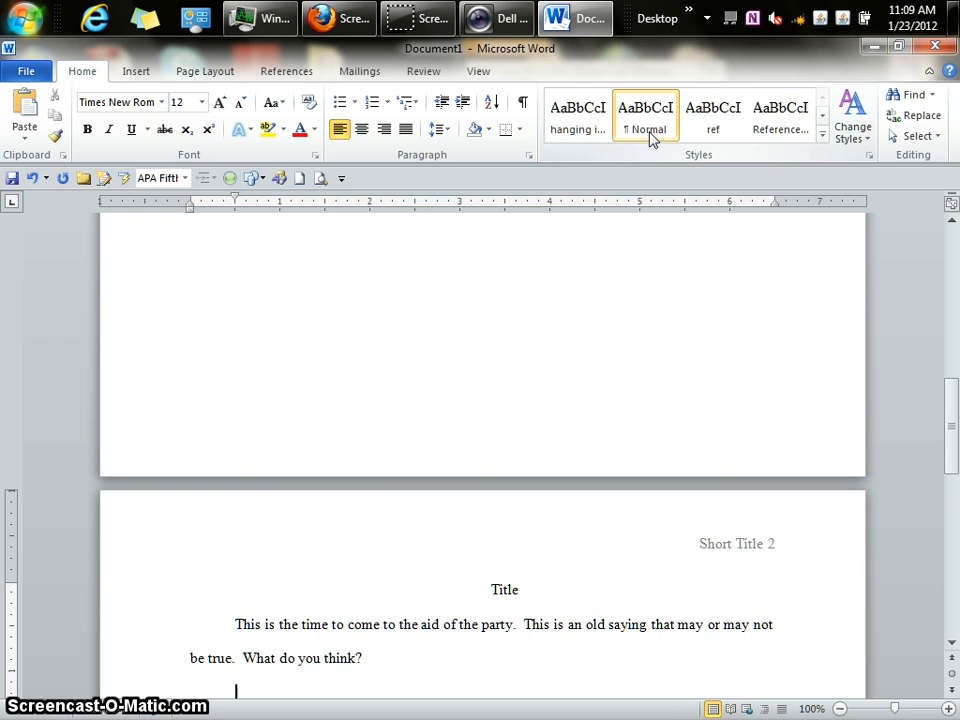
Step: Start a second body paragraph with the text "Go to the homepage and click normal"
{"action": "key", "text": "Return"}
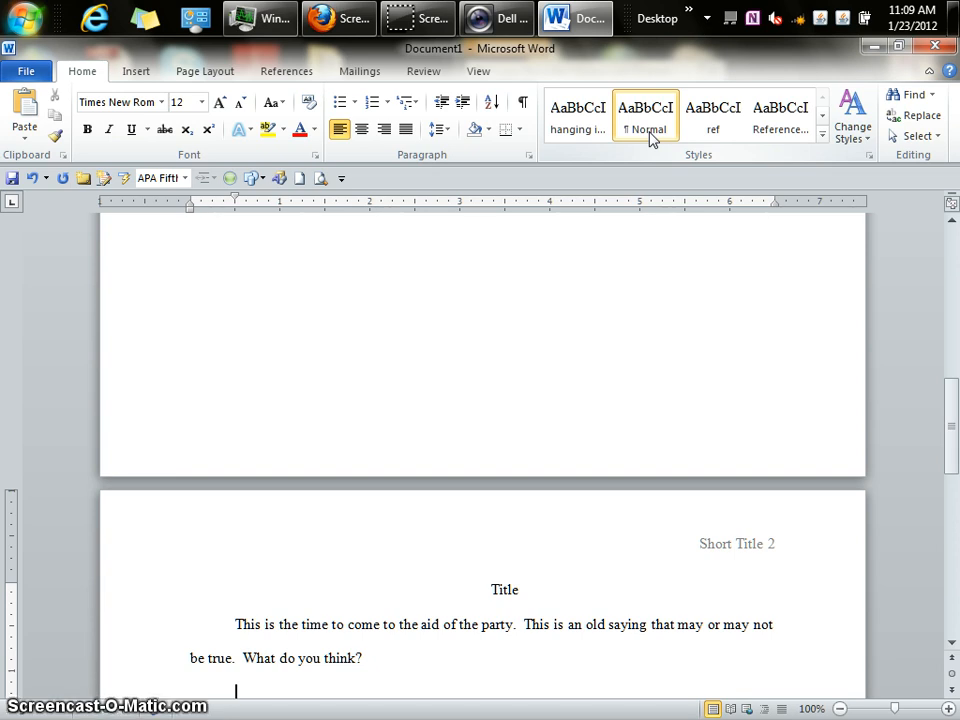
{"action": "type", "text": "Go to t"}
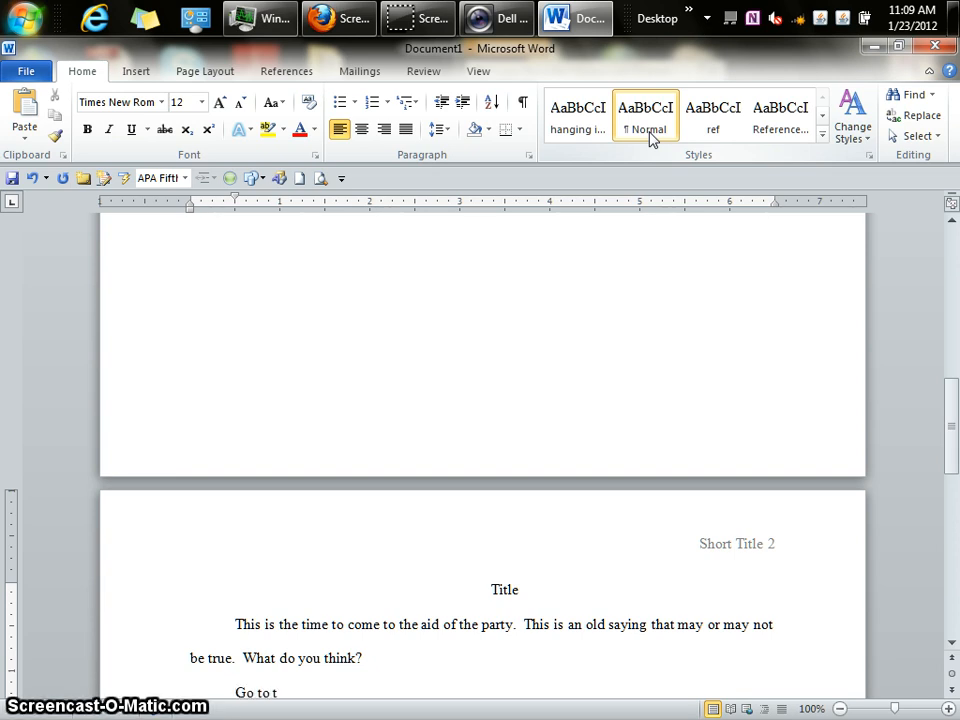
{"action": "type", "text": "he homepa"}
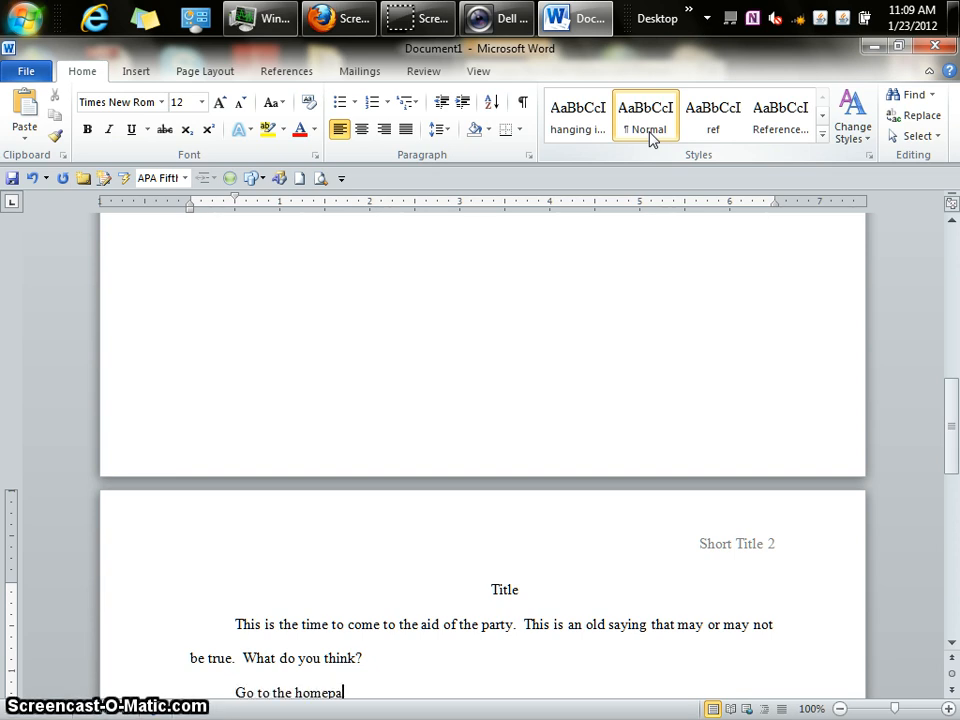
{"action": "type", "text": "ge and cl"}
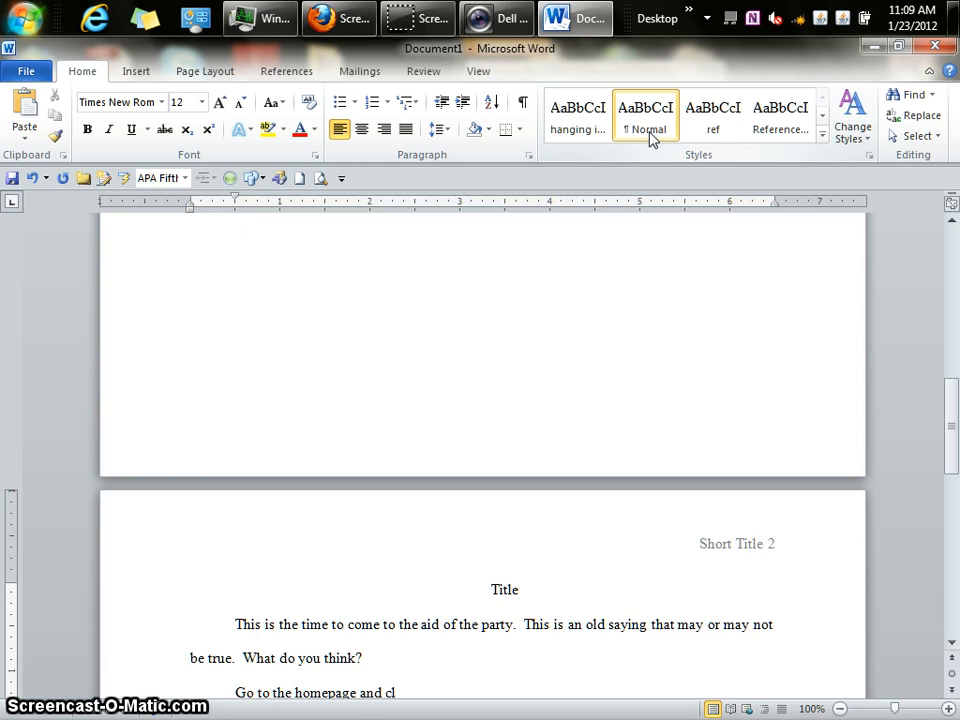
{"action": "type", "text": "ick normal"}
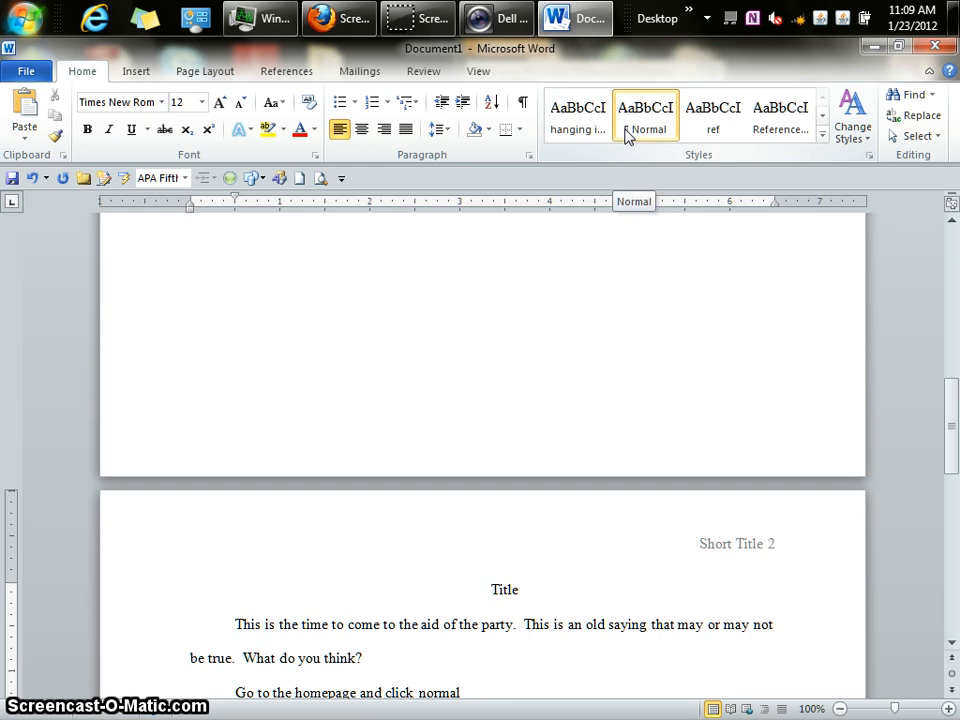
Step: Update the Normal style to match the formatting of the two body paragraphs below the Title heading
{"action": "right_click", "coordinate": [627, 136]}
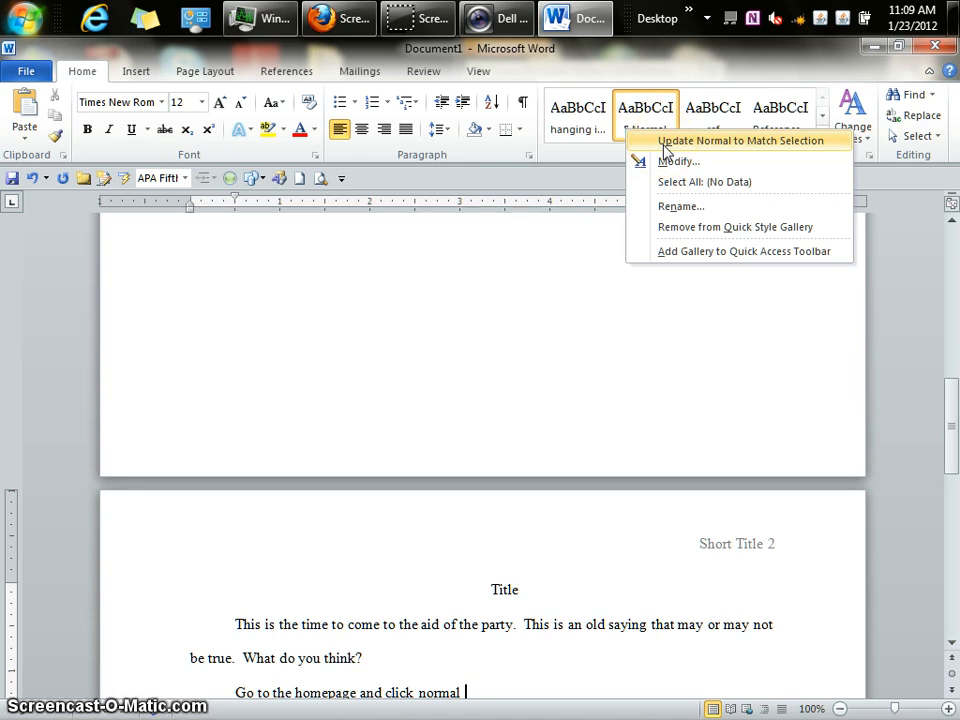
{"action": "left_click", "coordinate": [236, 622]}
{"action": "left_click_drag", "start_coordinate": [236, 622], "coordinate": [467, 690]}
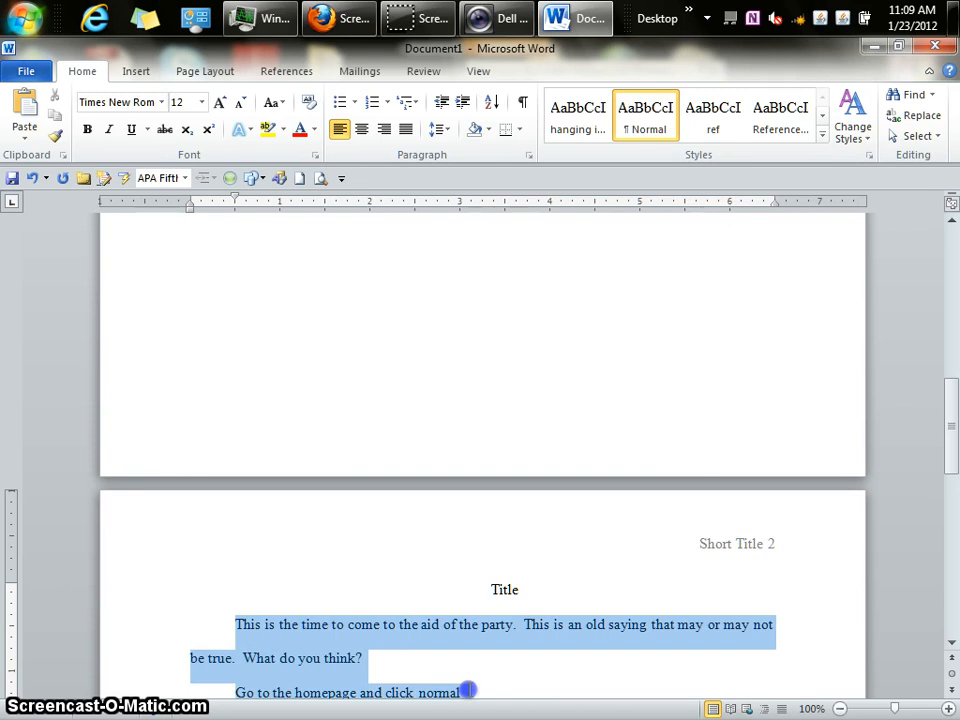
{"action": "right_click", "coordinate": [643, 128]}
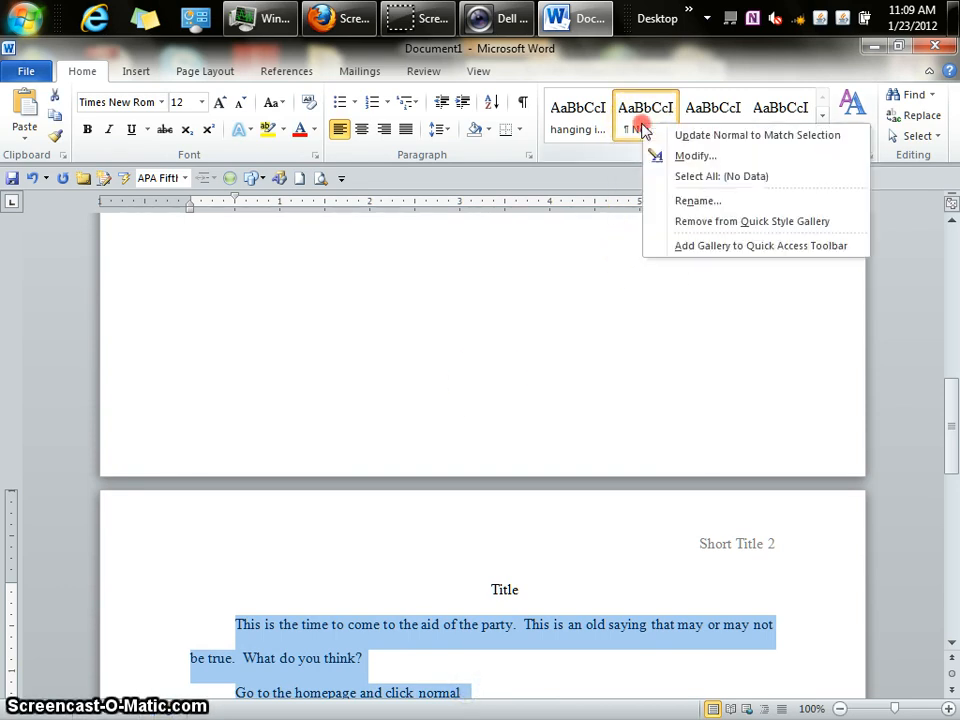
{"action": "left_click", "coordinate": [709, 139]}
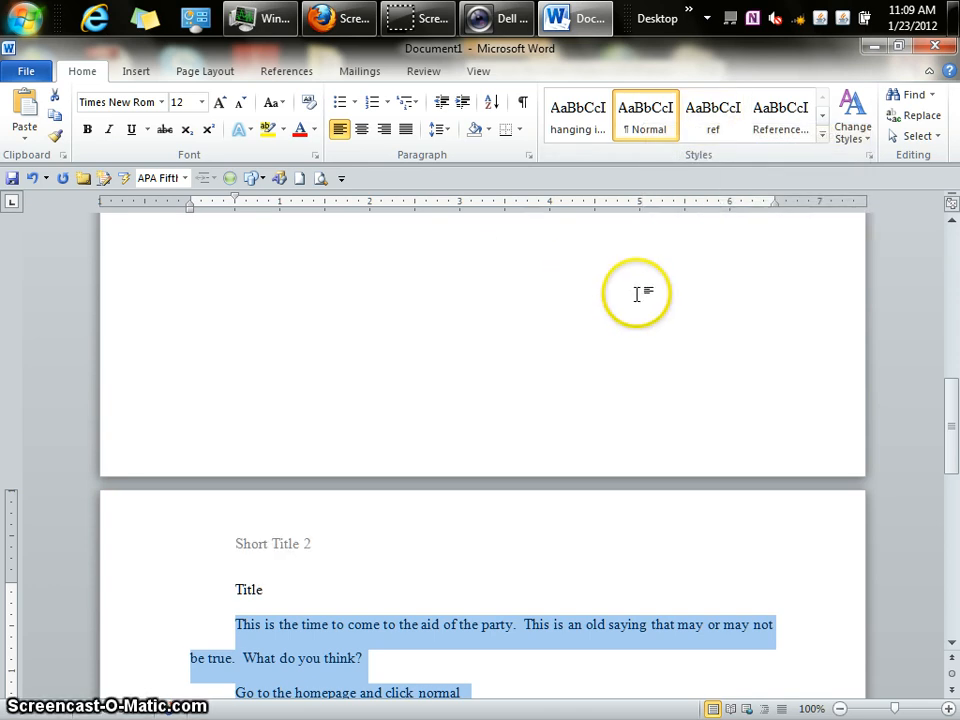
{"action": "scroll", "coordinate": [630, 335], "scroll_direction": "down", "scroll_amount": 4}
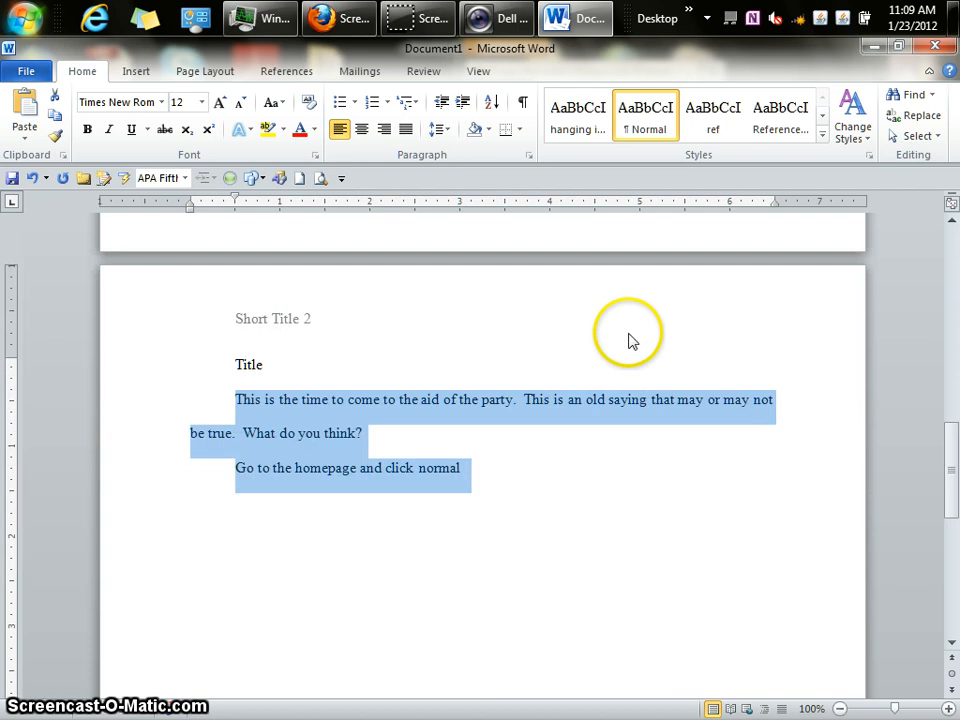
{"action": "left_click", "coordinate": [509, 477]}
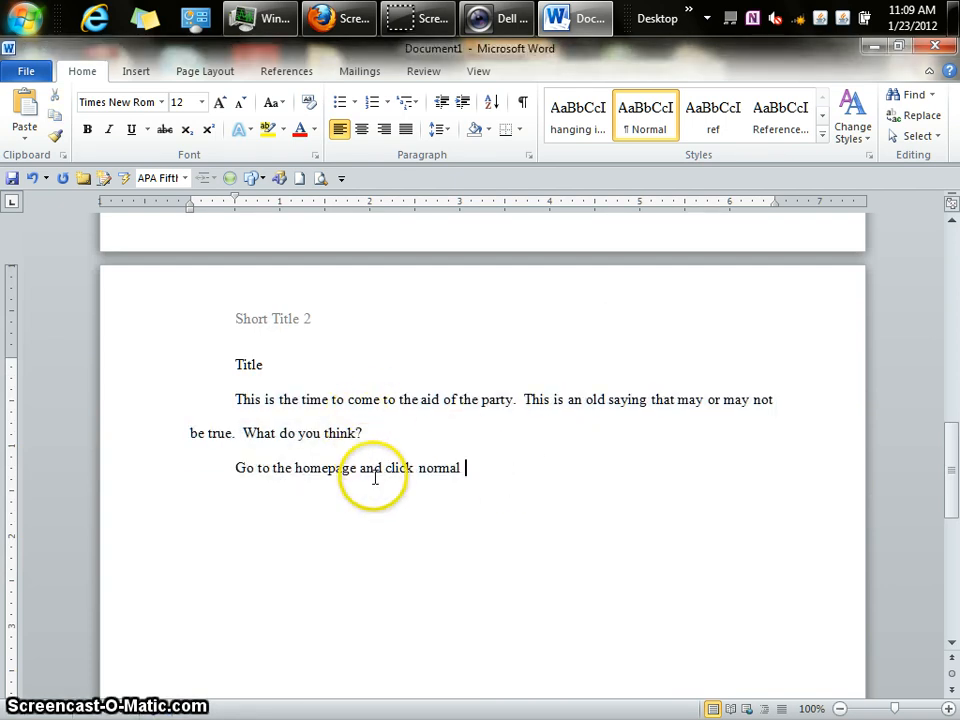
Step: Insert a page break after the second body paragraph and write the centered heading "References" on the new page
{"action": "scroll", "coordinate": [652, 530], "scroll_direction": "down", "scroll_amount": 4}
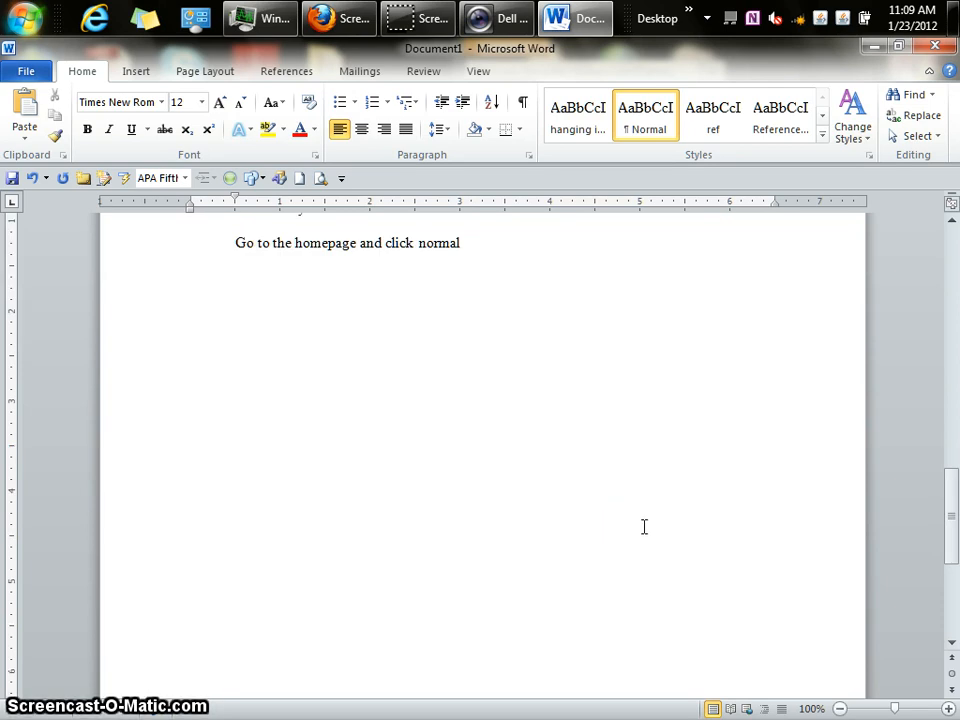
{"action": "key", "text": "ctrl+Return"}
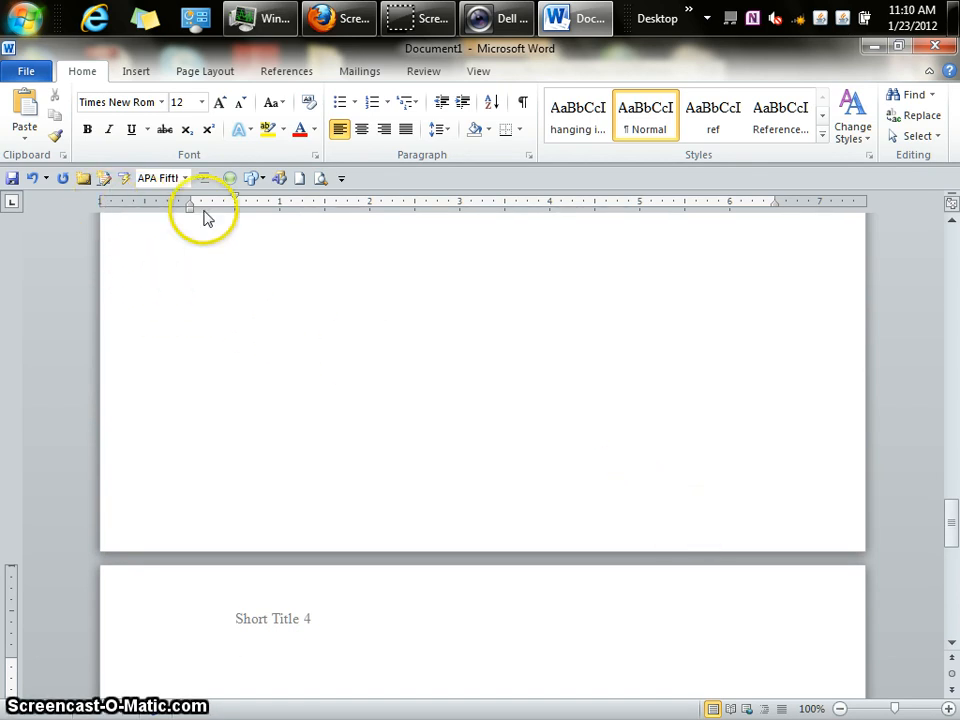
{"action": "left_click", "coordinate": [362, 131]}
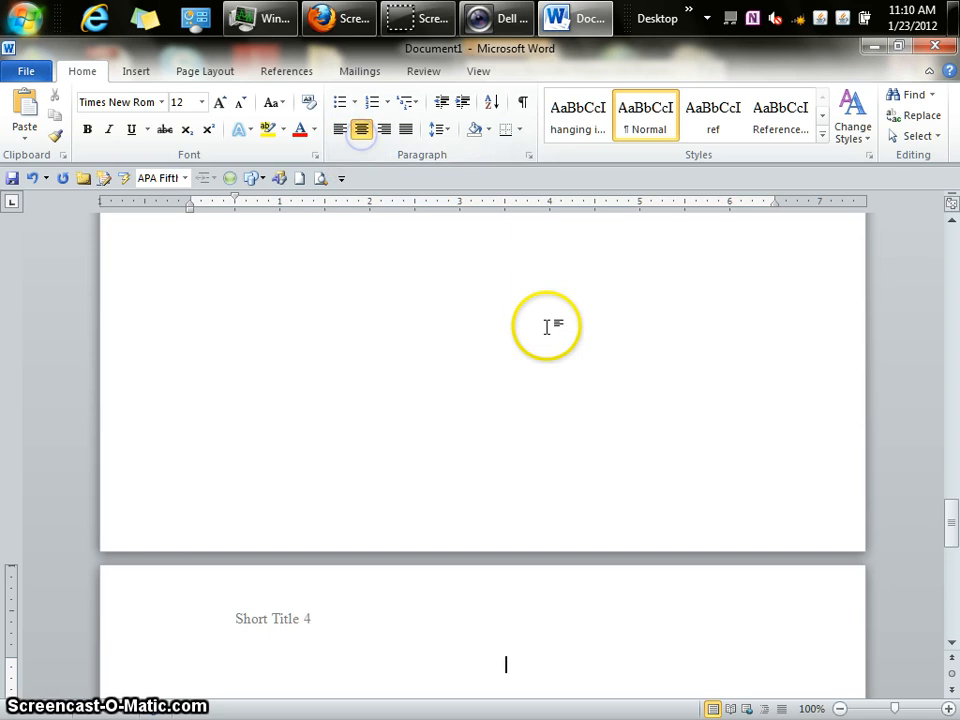
{"action": "type", "text": "Ref"}
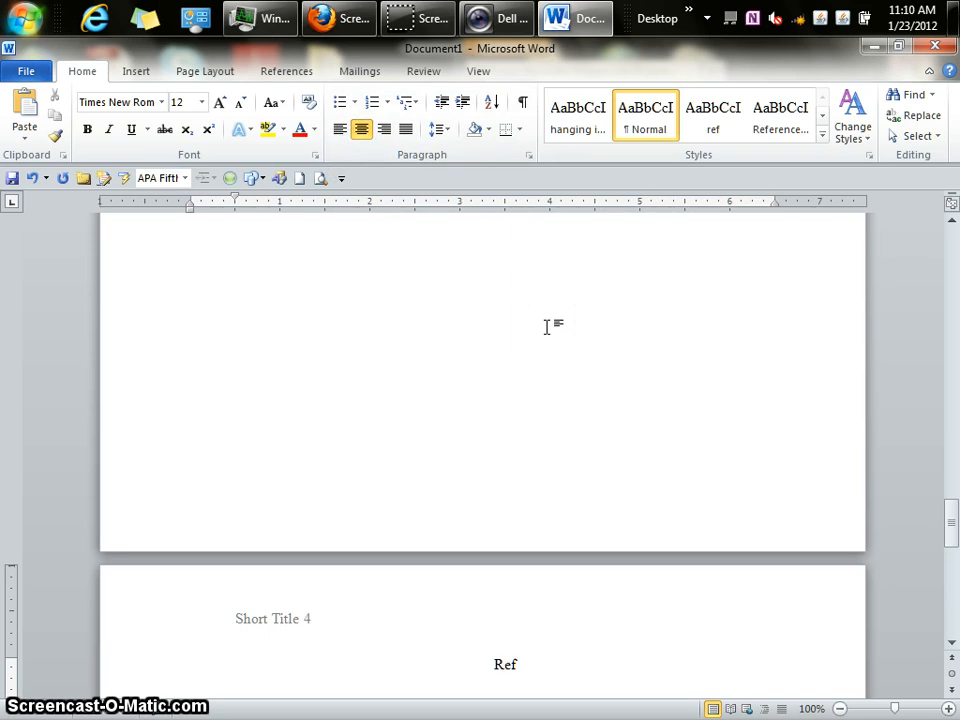
{"action": "type", "text": "erences"}
{"action": "key", "text": "Return"}
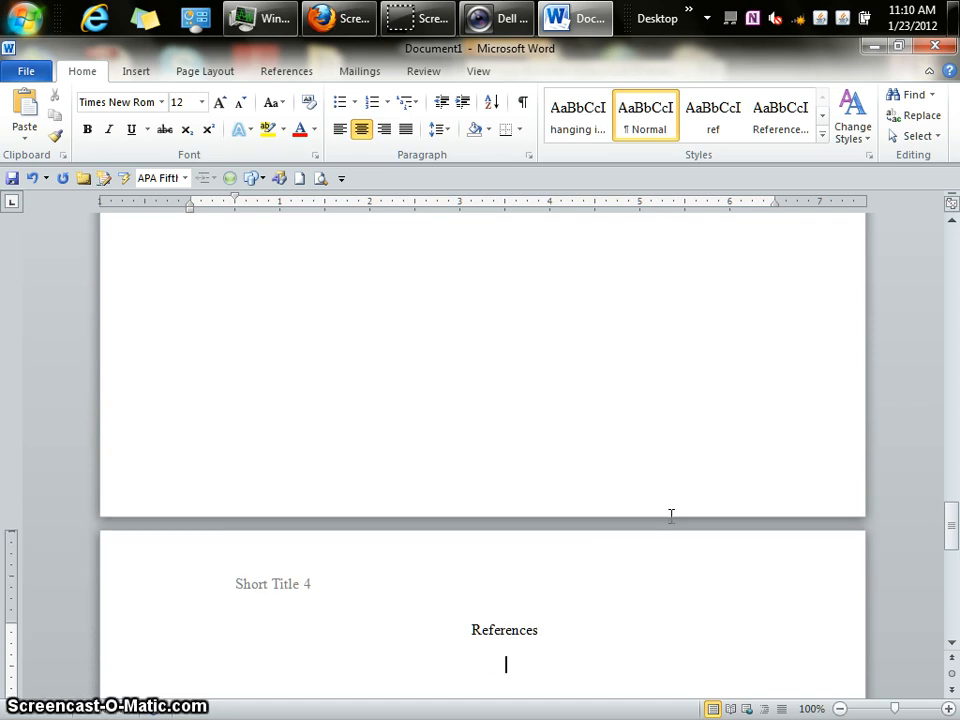
Step: Left-align the line below the References heading and begin a reference entry with the two authors' surnames and initials
{"action": "left_click", "coordinate": [339, 131]}
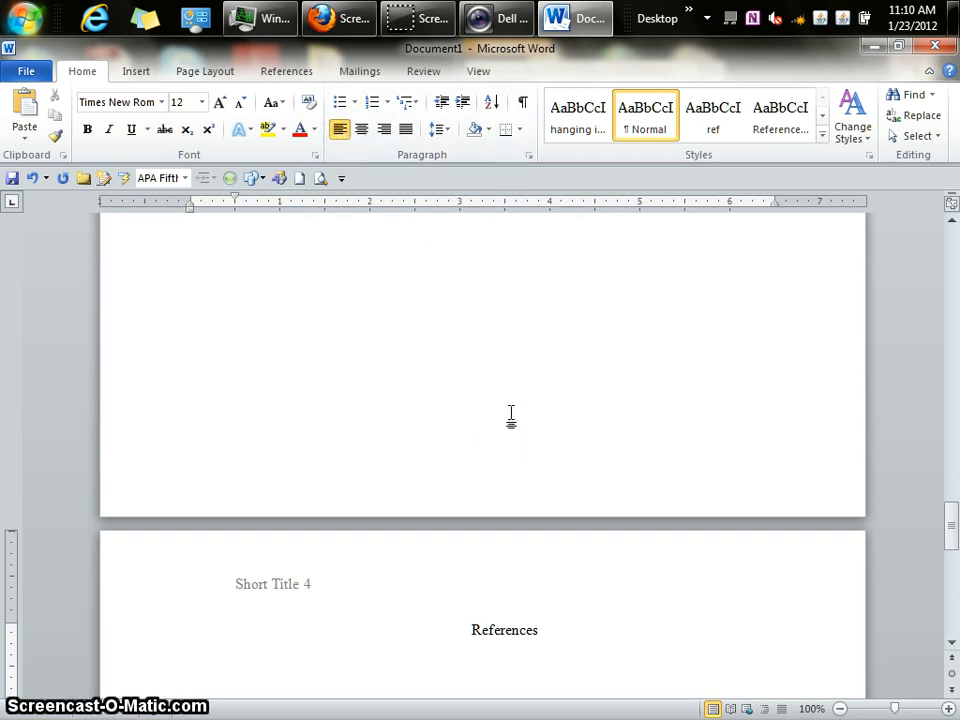
{"action": "left_click", "coordinate": [489, 305]}
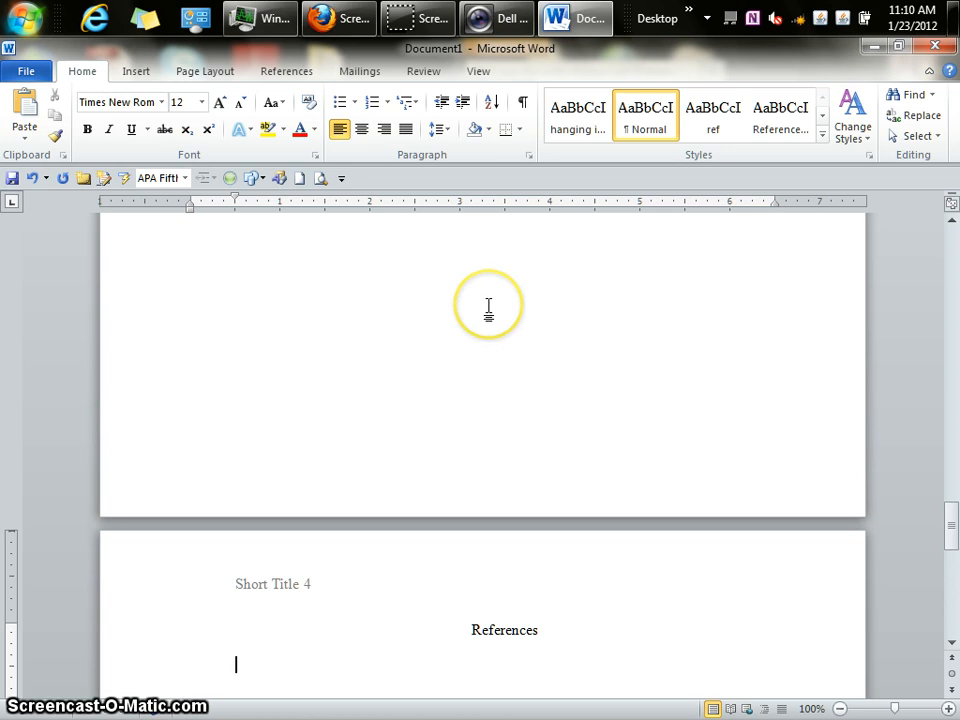
{"action": "left_click", "coordinate": [490, 305]}
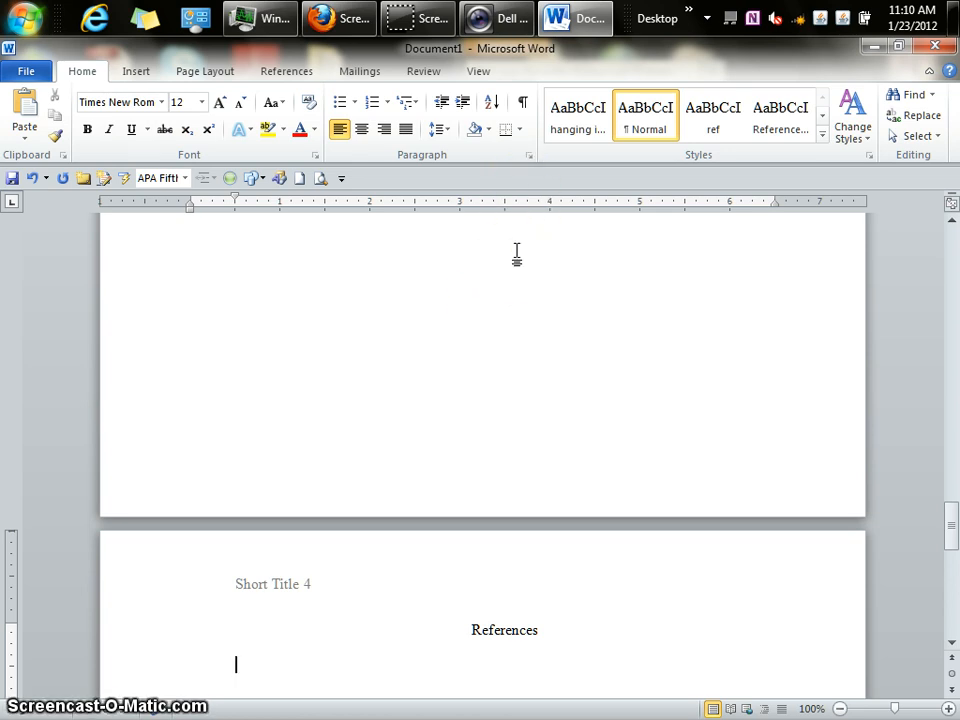
{"action": "type", "text": "Smart,"}
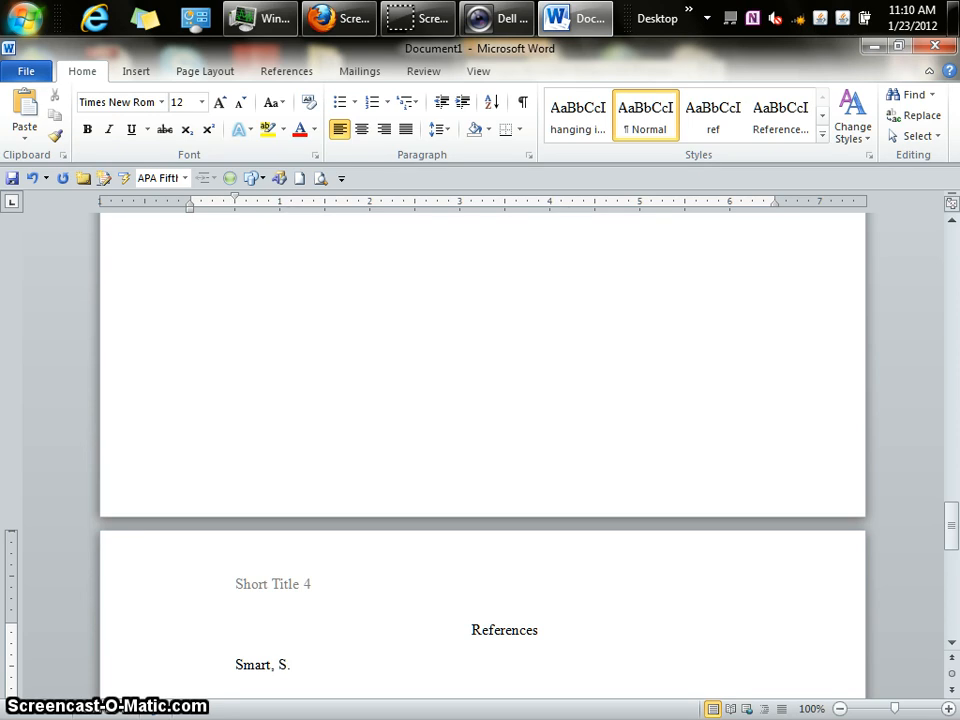
{"action": "type", "text": " S. & T"}
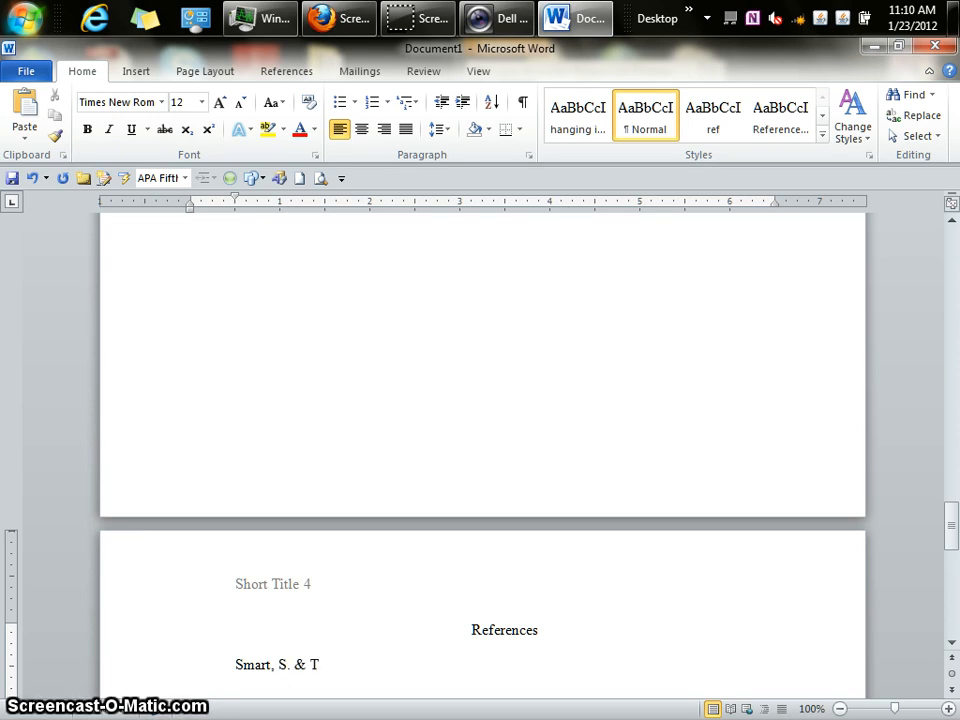
{"action": "type", "text": "homa"}
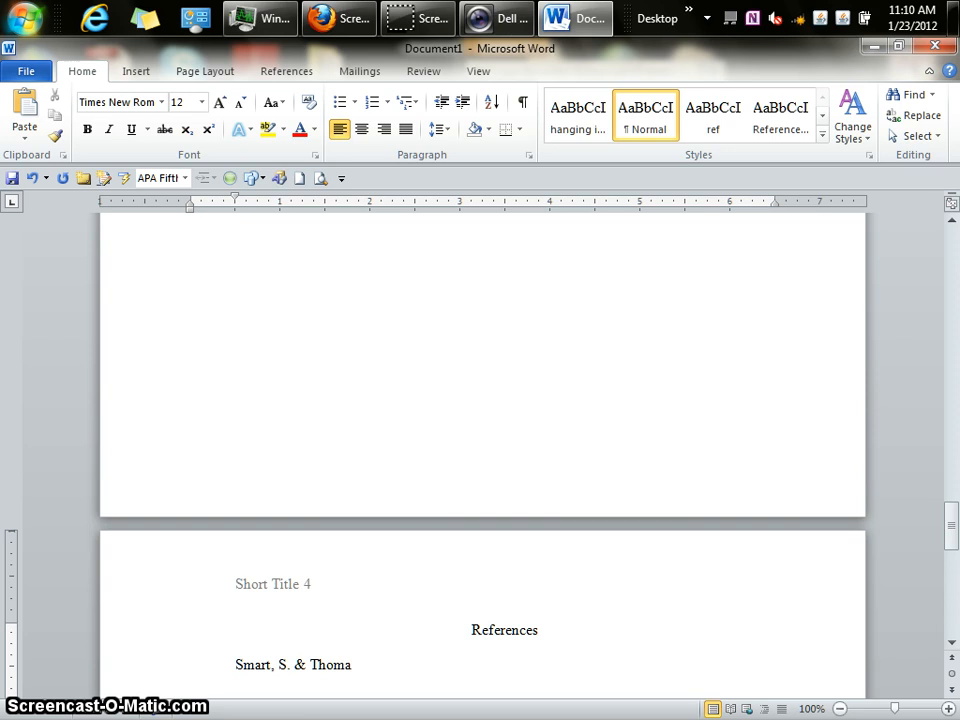
{"action": "type", "text": "s"}
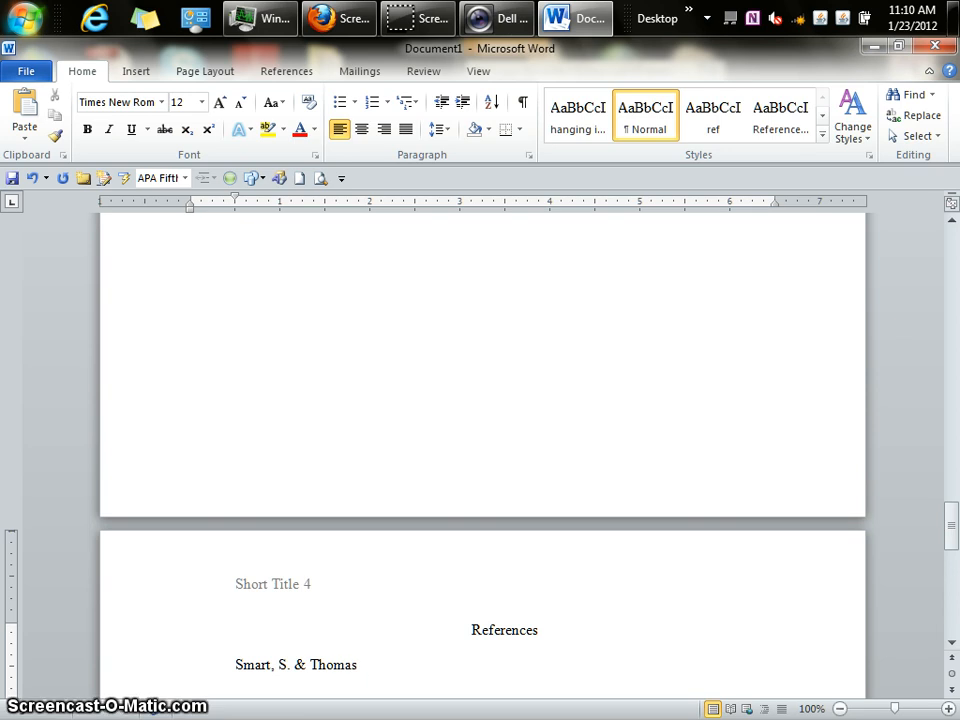
{"action": "type", "text": ", L."}
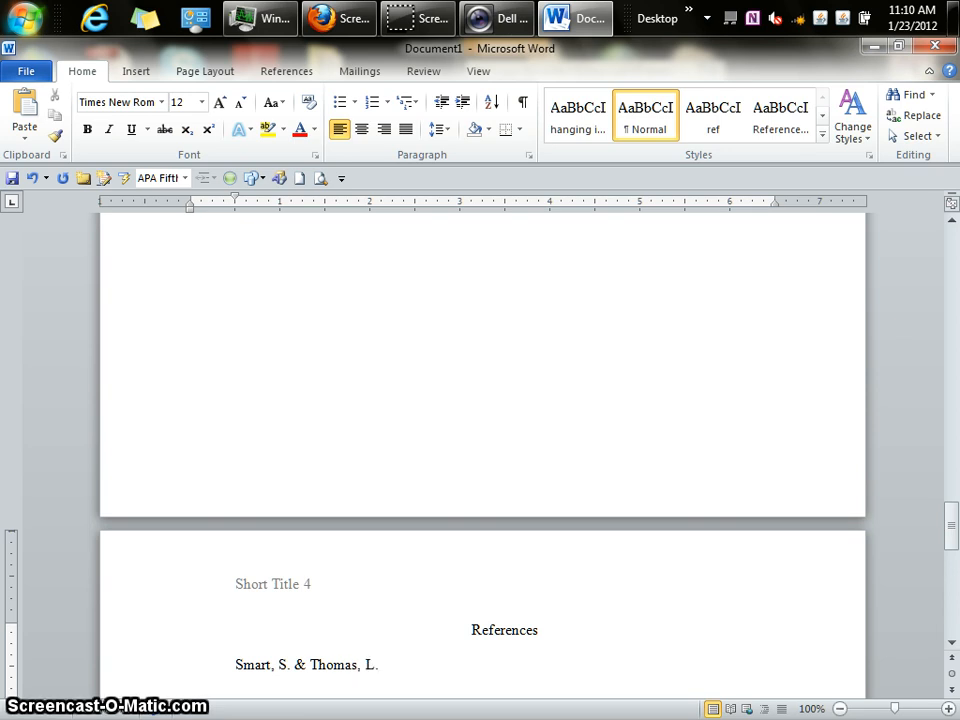
Step: Add the publication date "(2012, January 2)." after the authors in the reference entry
{"action": "type", "text": " (2012,"}
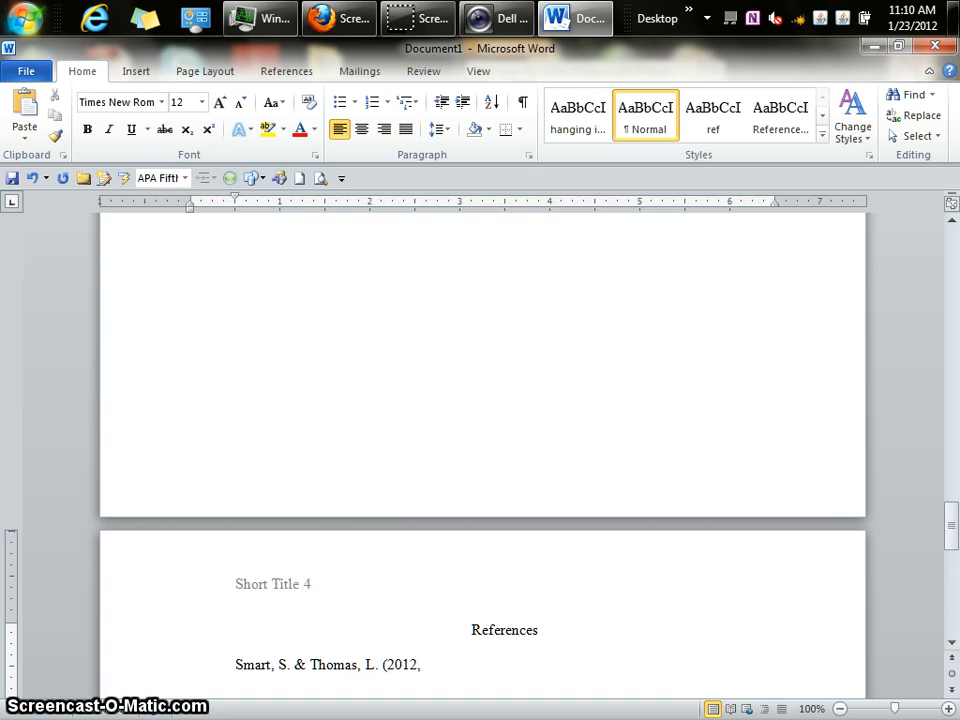
{"action": "type", "text": " Janu"}
{"action": "type", "text": "ry"}
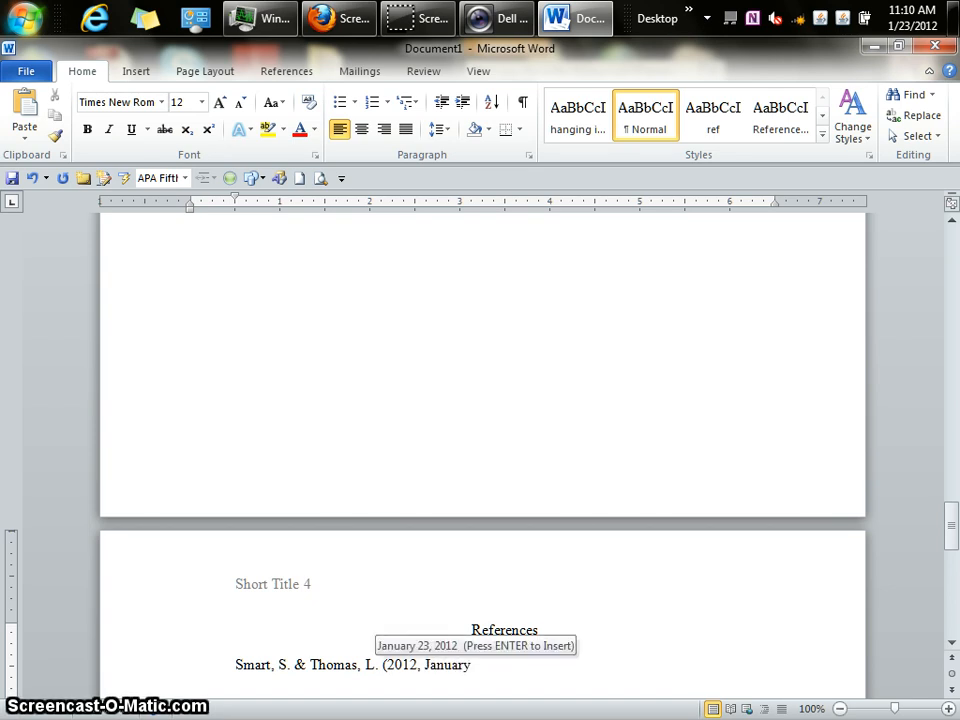
{"action": "type", "text": " 2"}
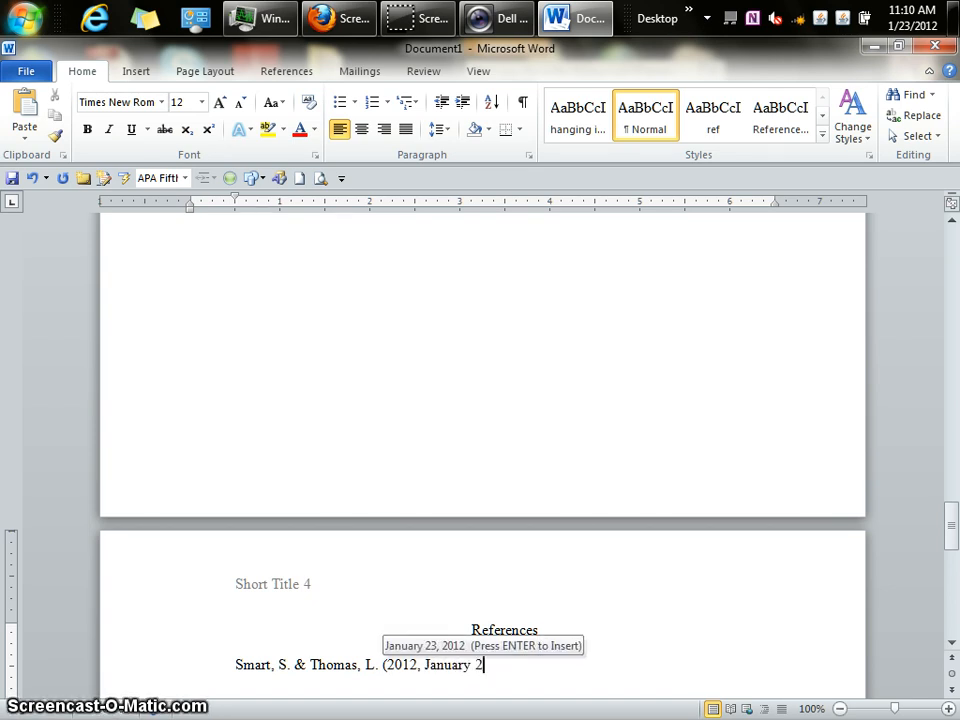
{"action": "type", "text": ")"}
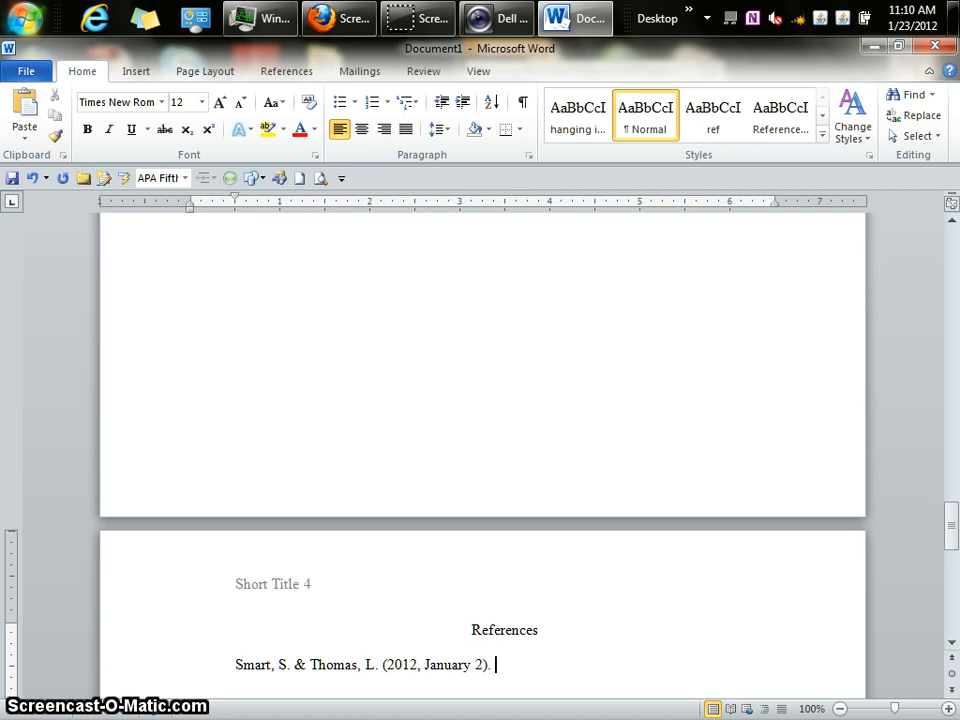
{"action": "type", "text": "."}
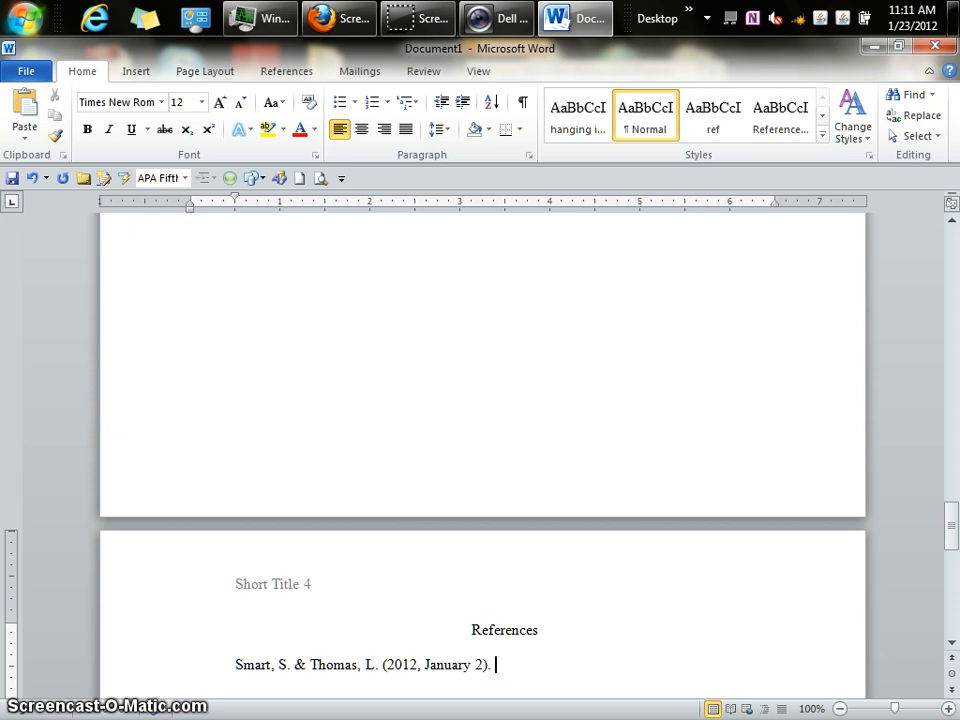
Step: Continue the reference entry with the article title "Title of article."
{"action": "type", "text": "Ti"}
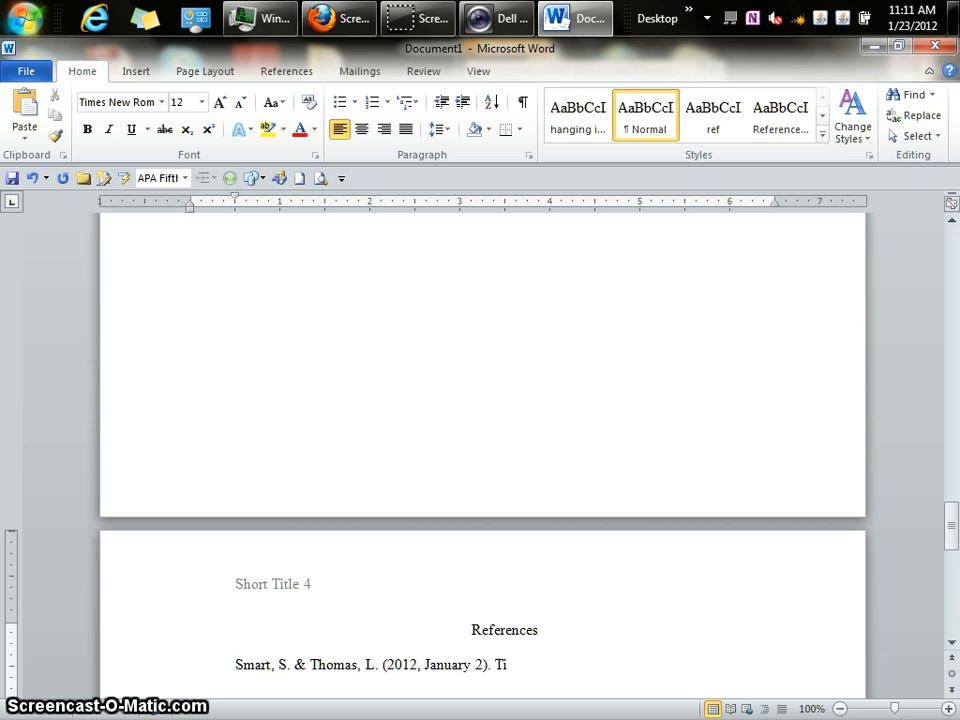
{"action": "type", "text": "tle of aar"}
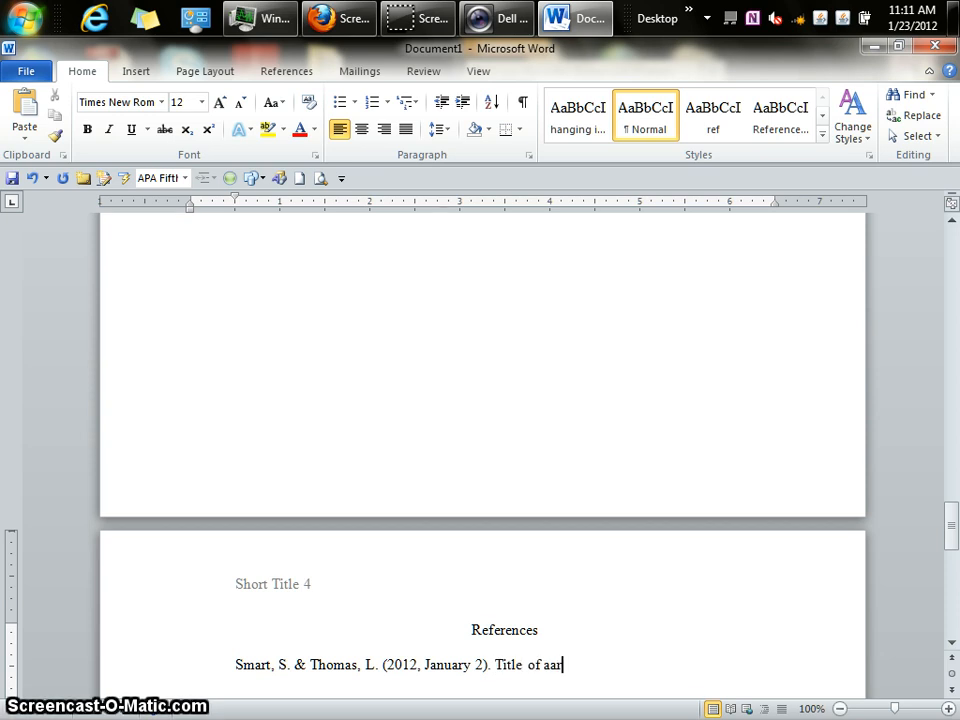
{"action": "key", "text": "BackSpace"}
{"action": "key", "text": "BackSpace"}
{"action": "type", "text": "rticle"}
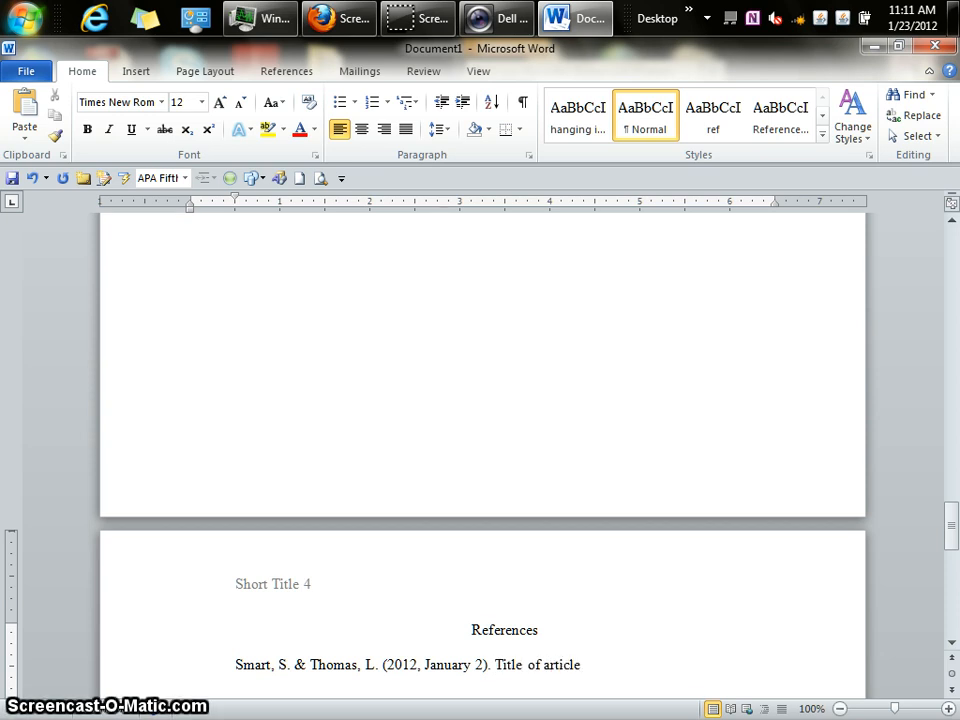
{"action": "type", "text": "."}
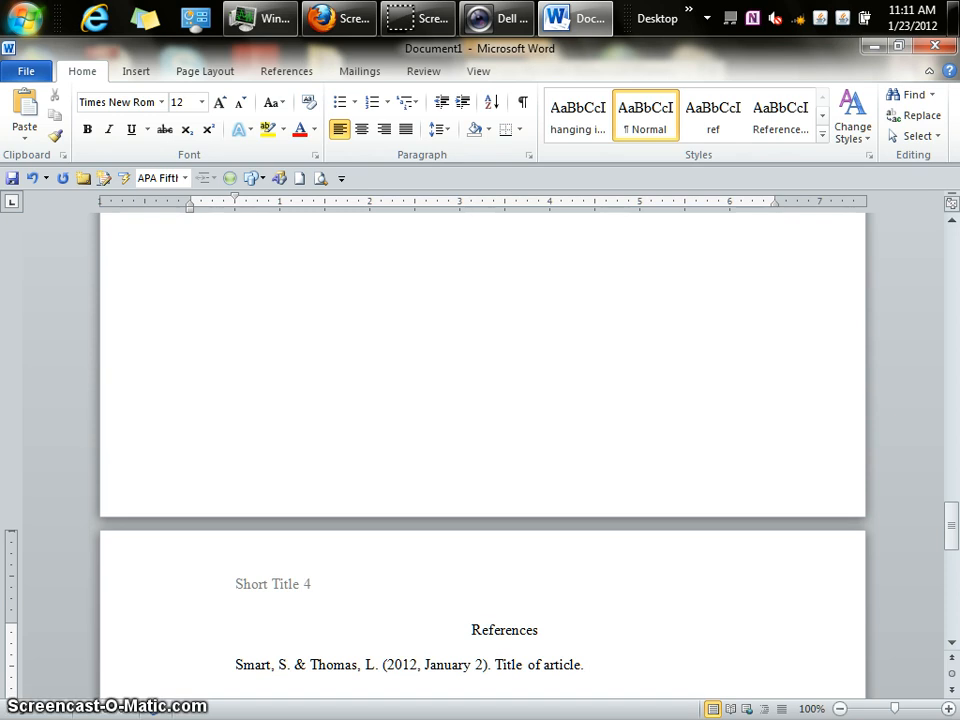
Step: Complete the reference with "Journal, 21" in italics and "(12), pp. 215-220." in regular type, and decline turning on Filter Keys
{"action": "key", "text": "ctrl+i"}
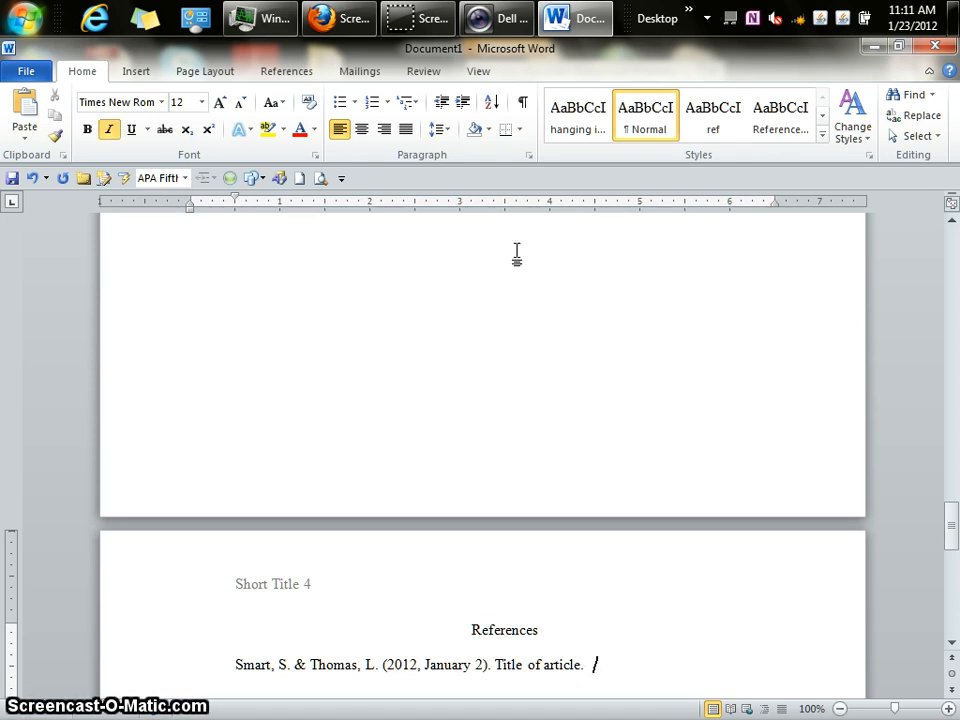
{"action": "type", "text": "Jour"}
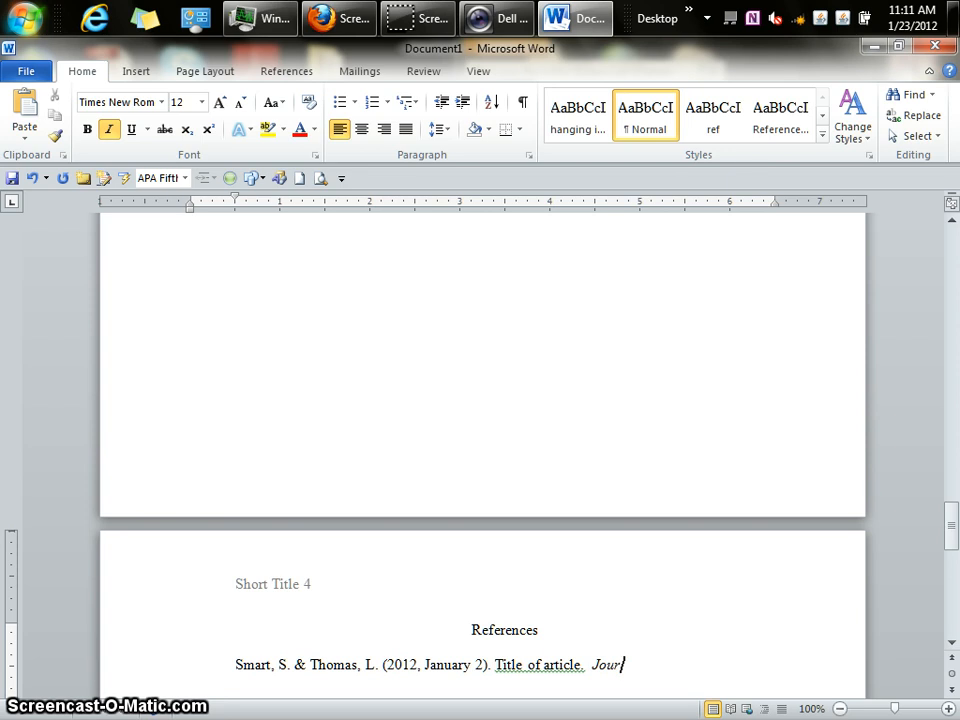
{"action": "type", "text": "nal, 21"}
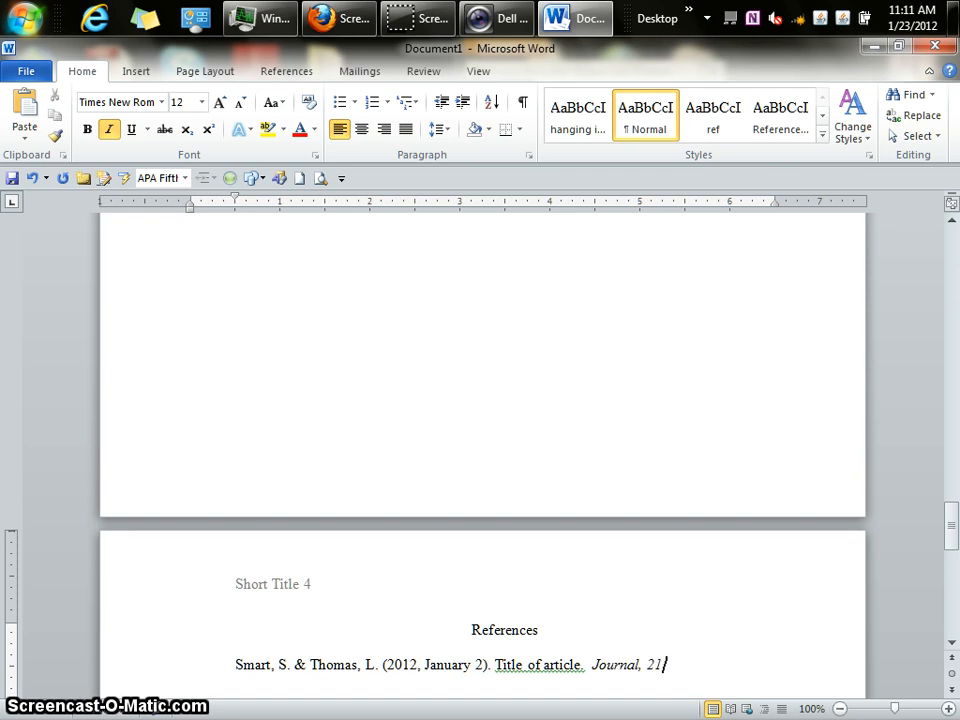
{"action": "key", "text": "ctrl+i"}
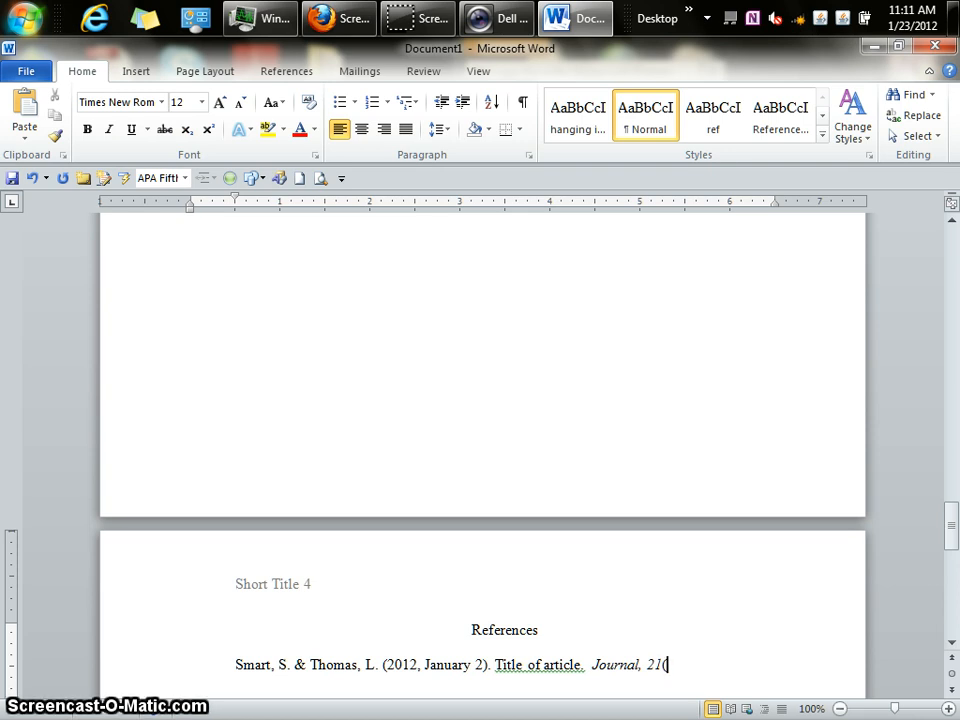
{"action": "type", "text": "(12), pp. 215-220"}
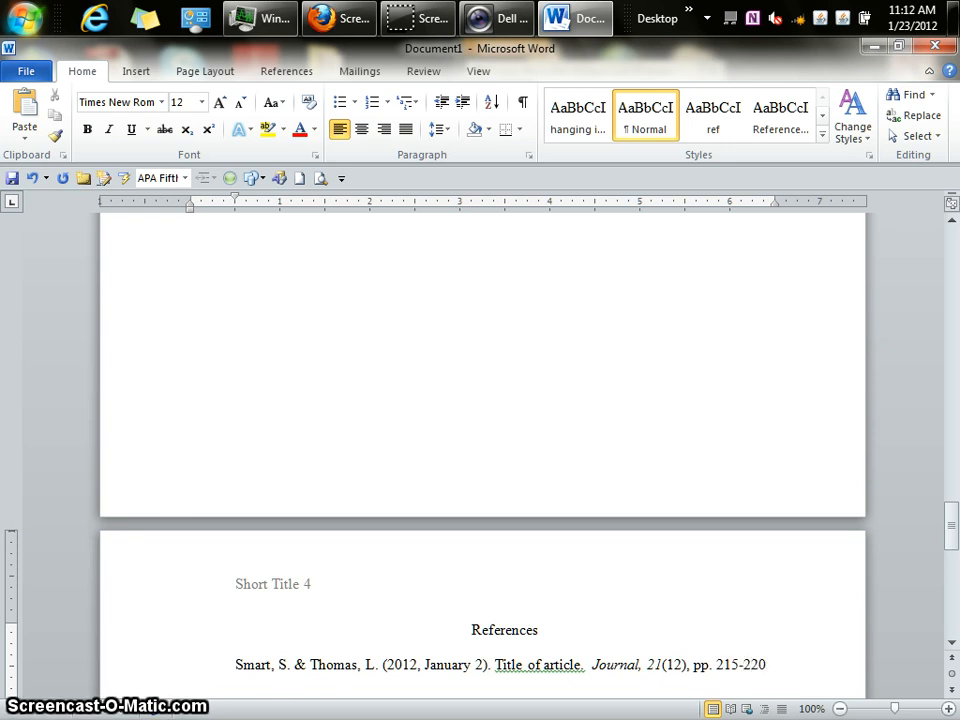
{"action": "type", "text": "."}
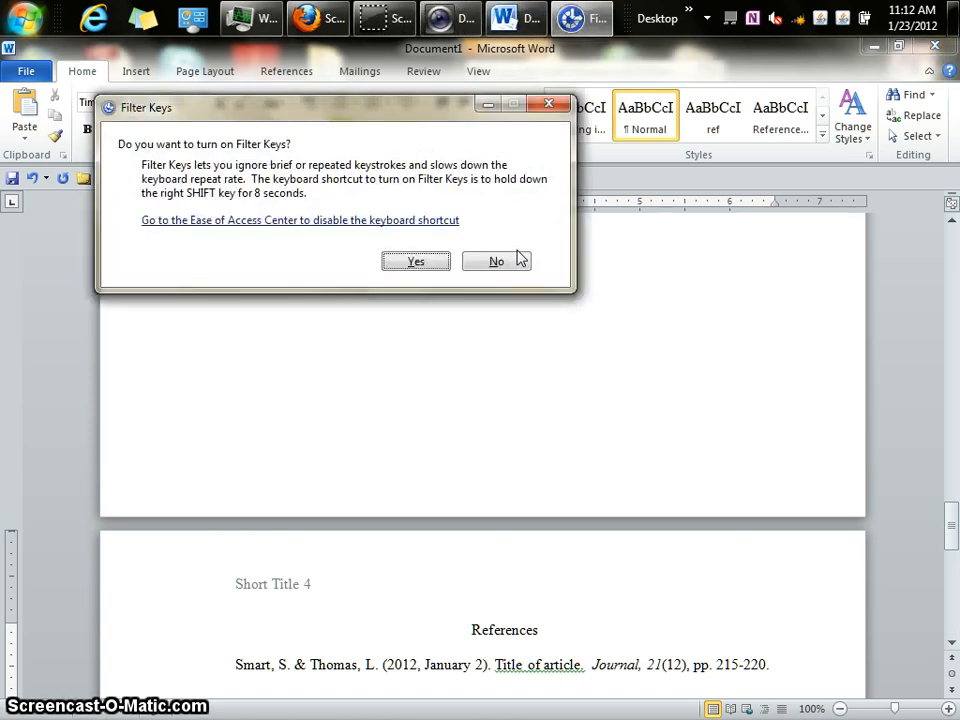
{"action": "left_click", "coordinate": [505, 260]}
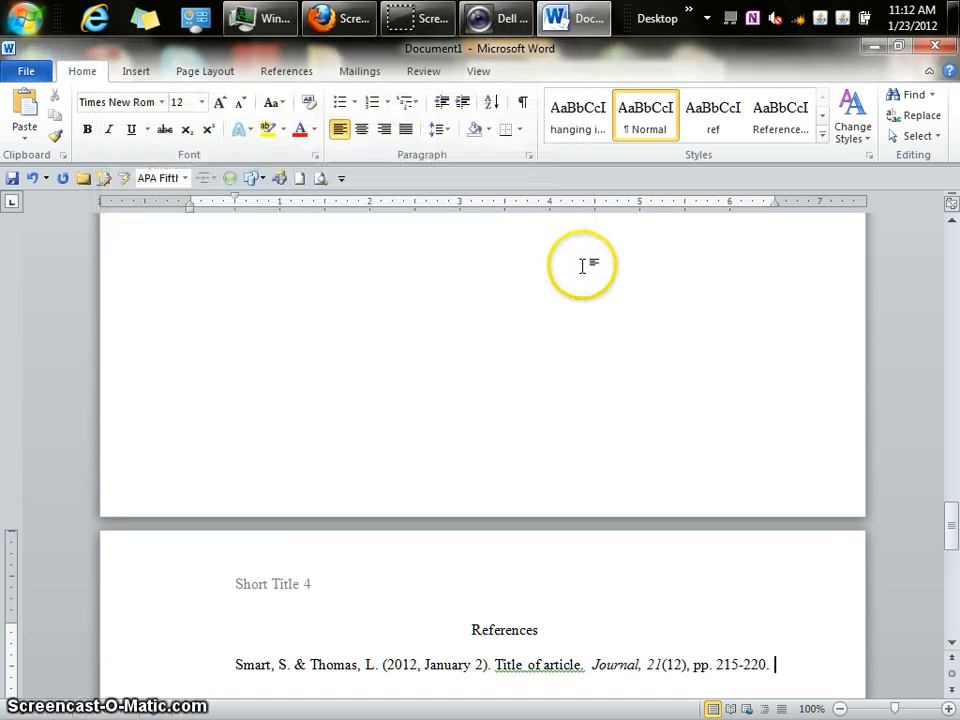
Step: Finish the first reference entry with "Retrieved from Ebscohost database." and start a new paragraph below it
{"action": "type", "text": "Retr"}
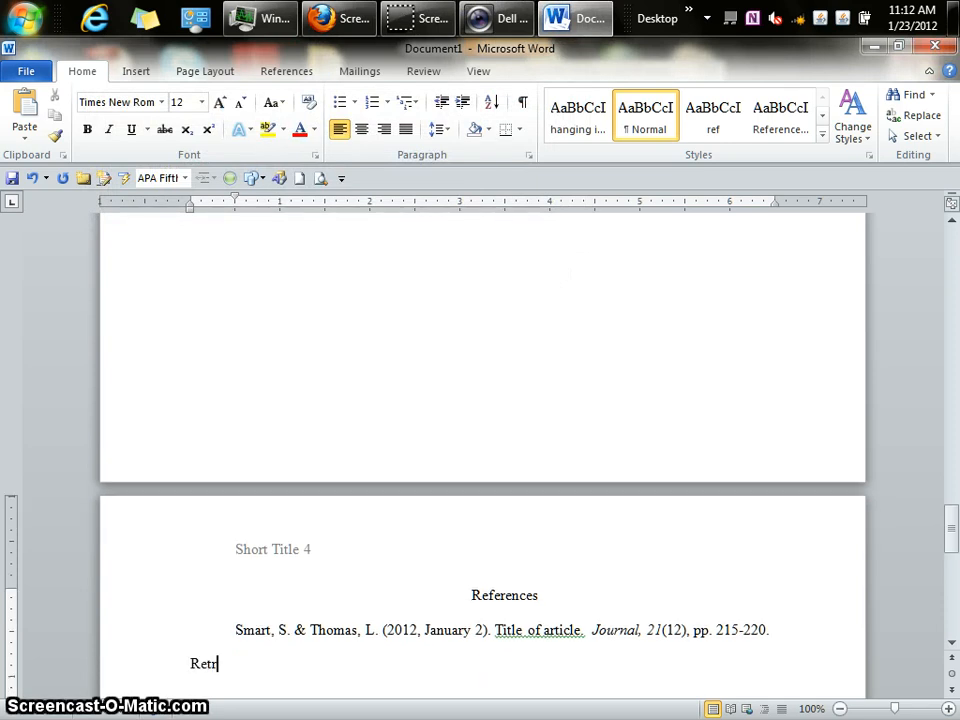
{"action": "type", "text": "ieve"}
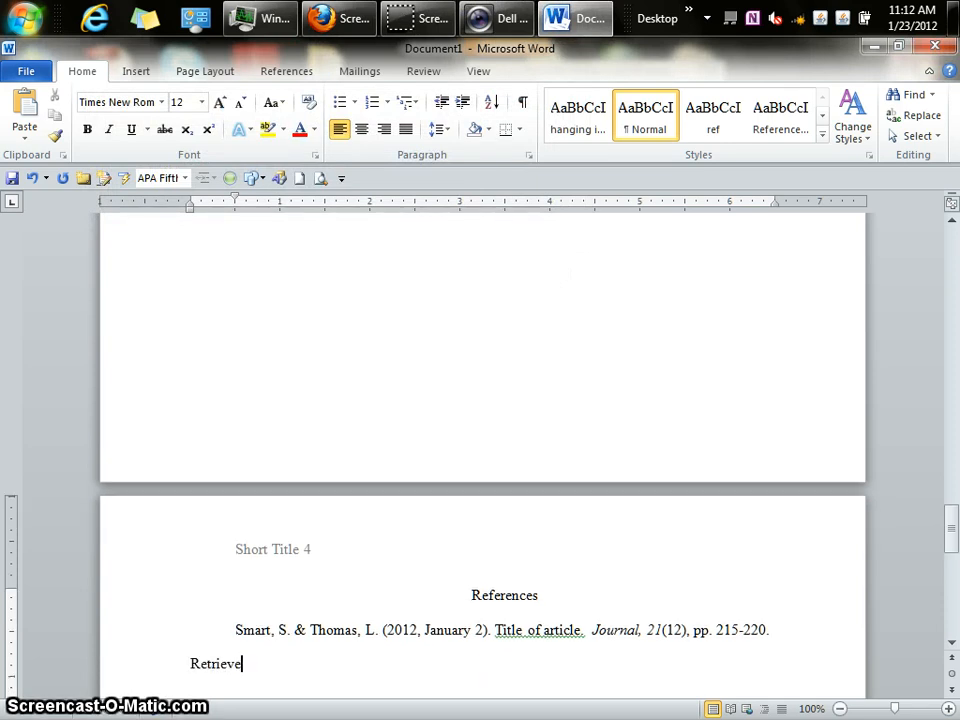
{"action": "type", "text": "d fr"}
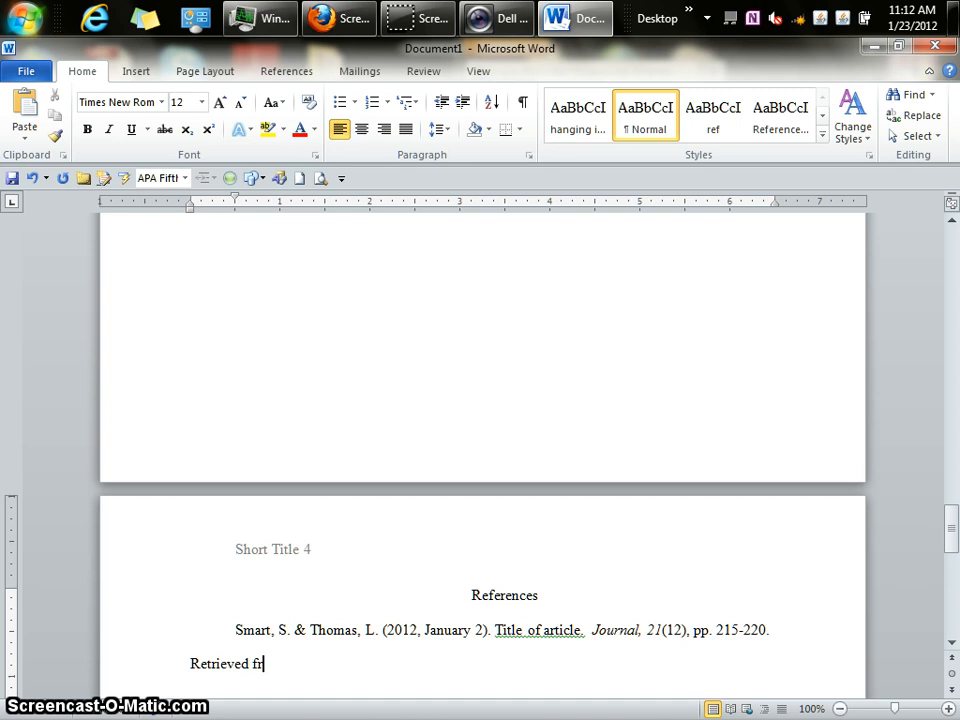
{"action": "type", "text": "om "}
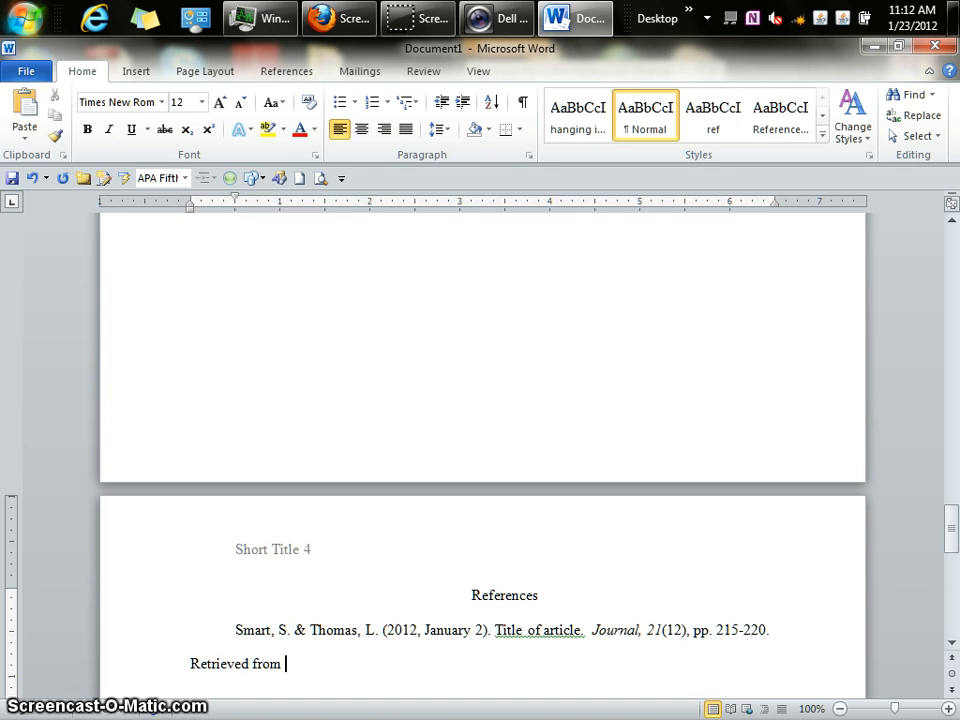
{"action": "type", "text": "Eb"}
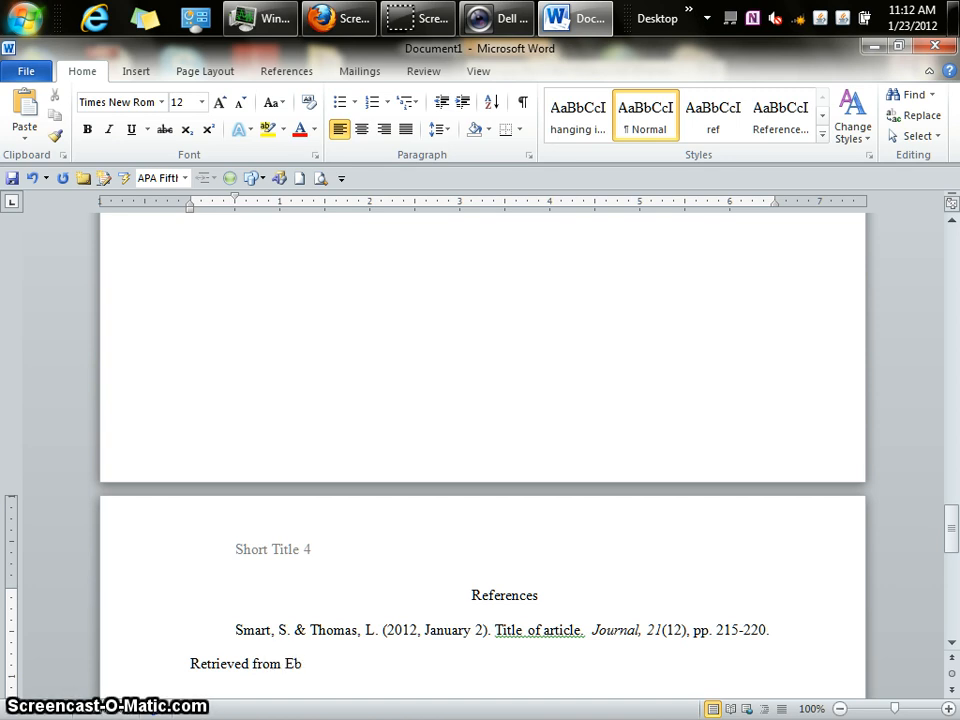
{"action": "type", "text": "scohost"}
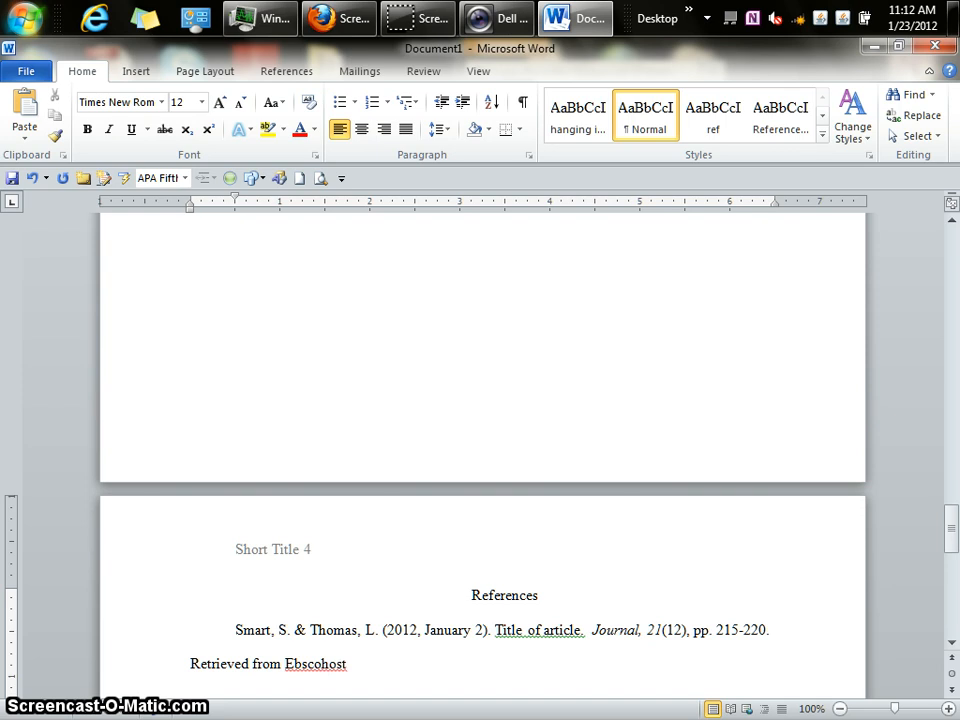
{"action": "type", "text": " databa"}
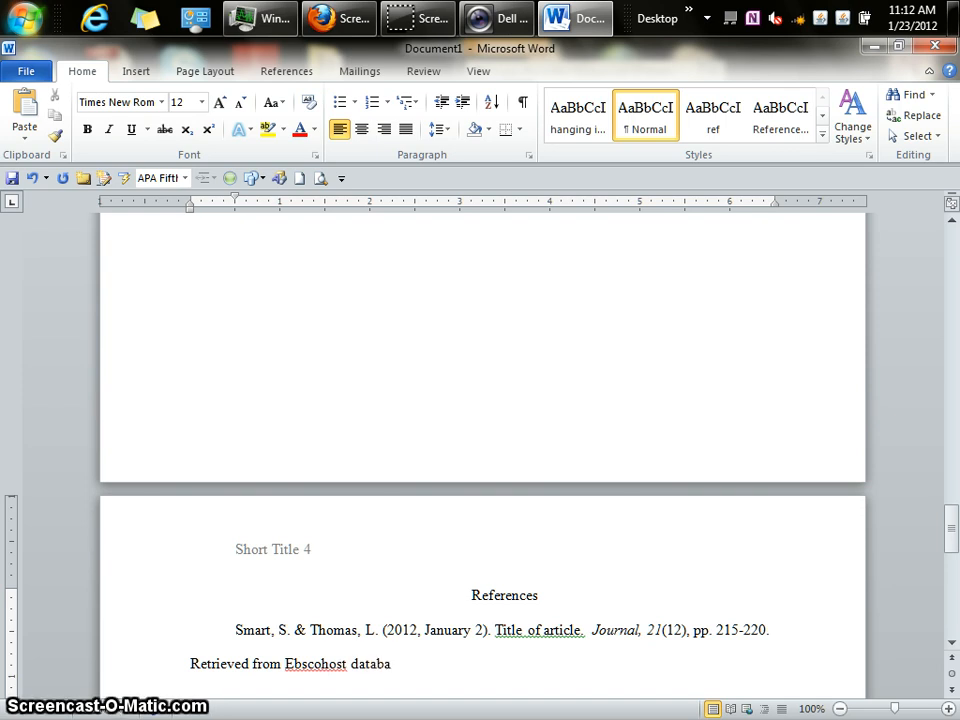
{"action": "type", "text": "se."}
{"action": "key", "text": "Return"}
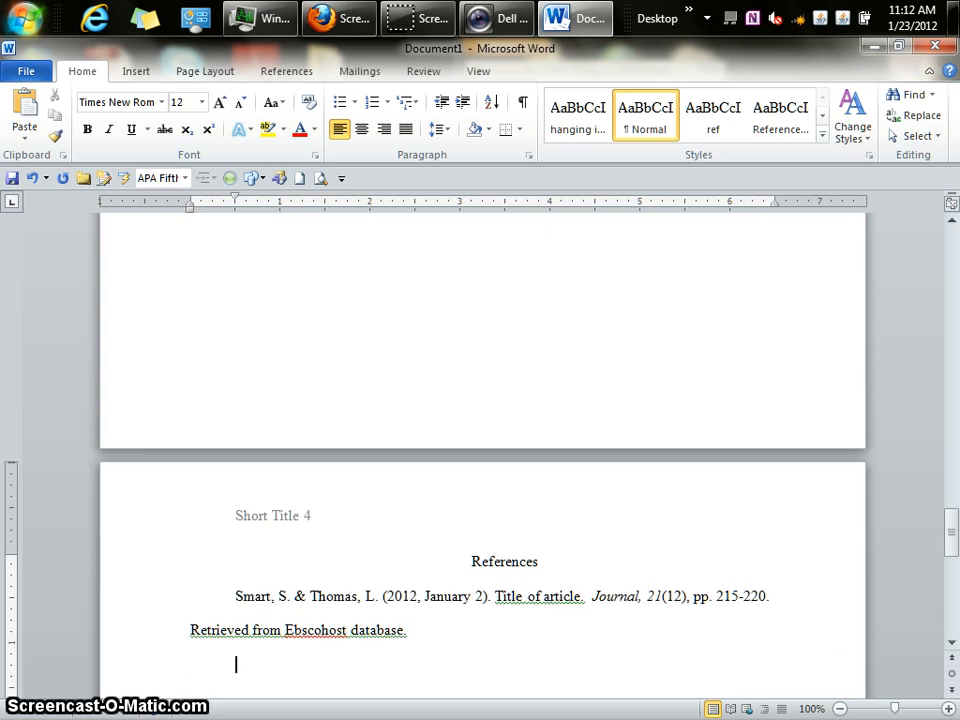
Step: Begin a second reference entry with the author's surname and initial, followed by the year "(2010)."
{"action": "left_click", "coordinate": [236, 596]}
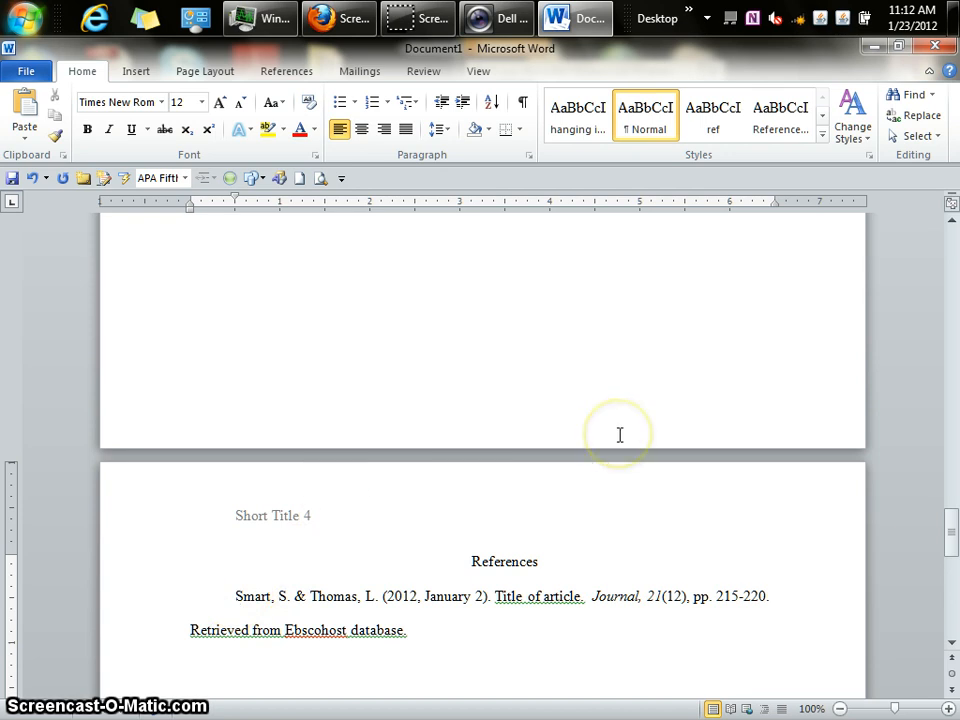
{"action": "type", "text": "Ba"}
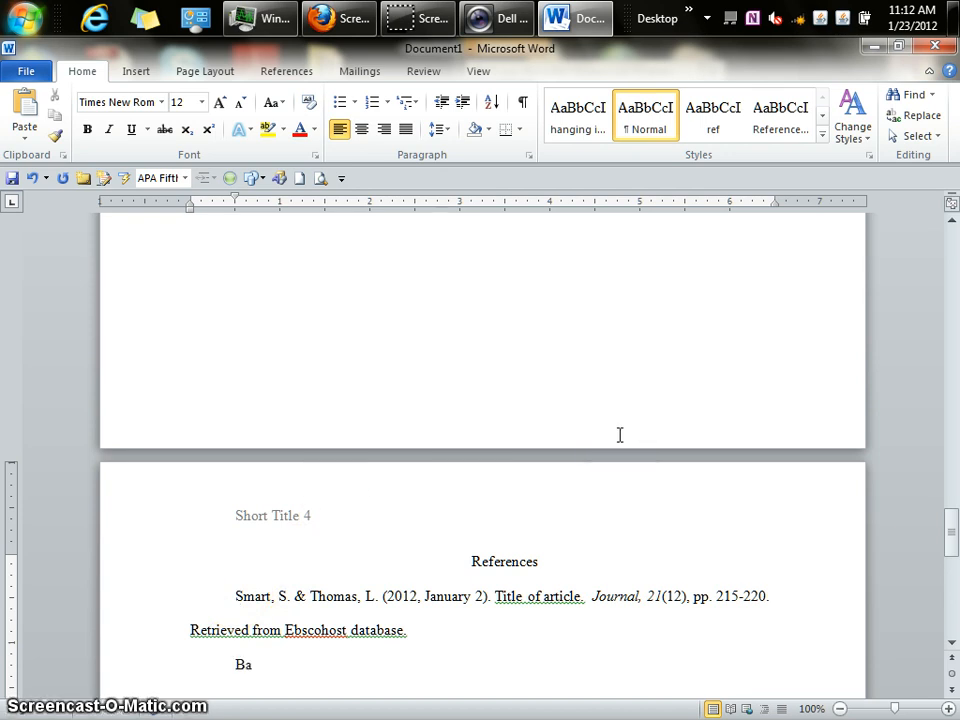
{"action": "type", "text": "dcak, "}
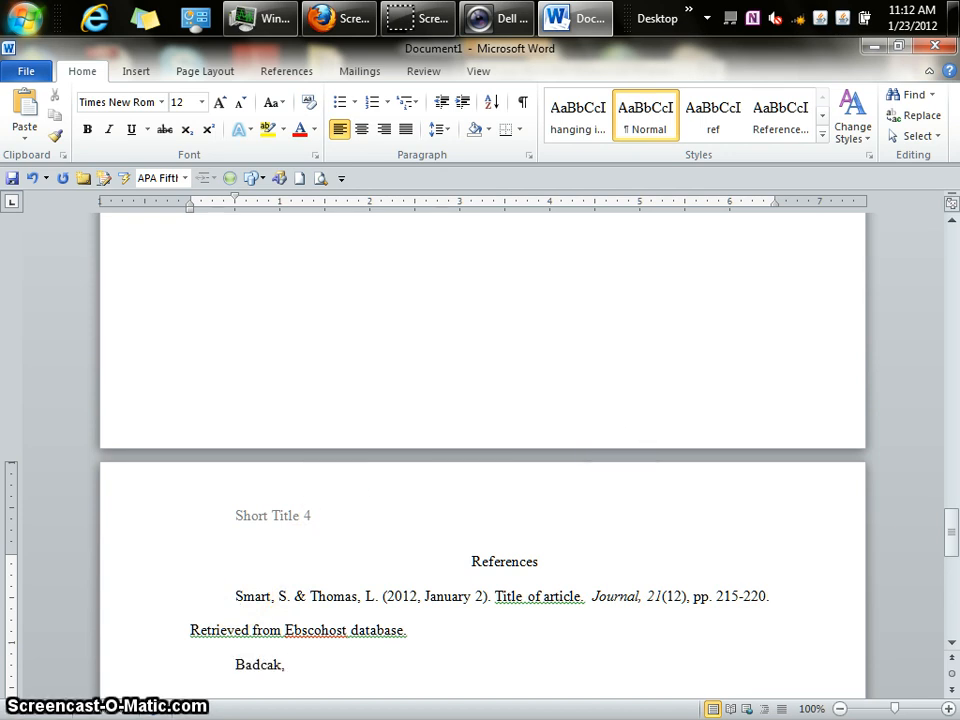
{"action": "type", "text": "L.  ("}
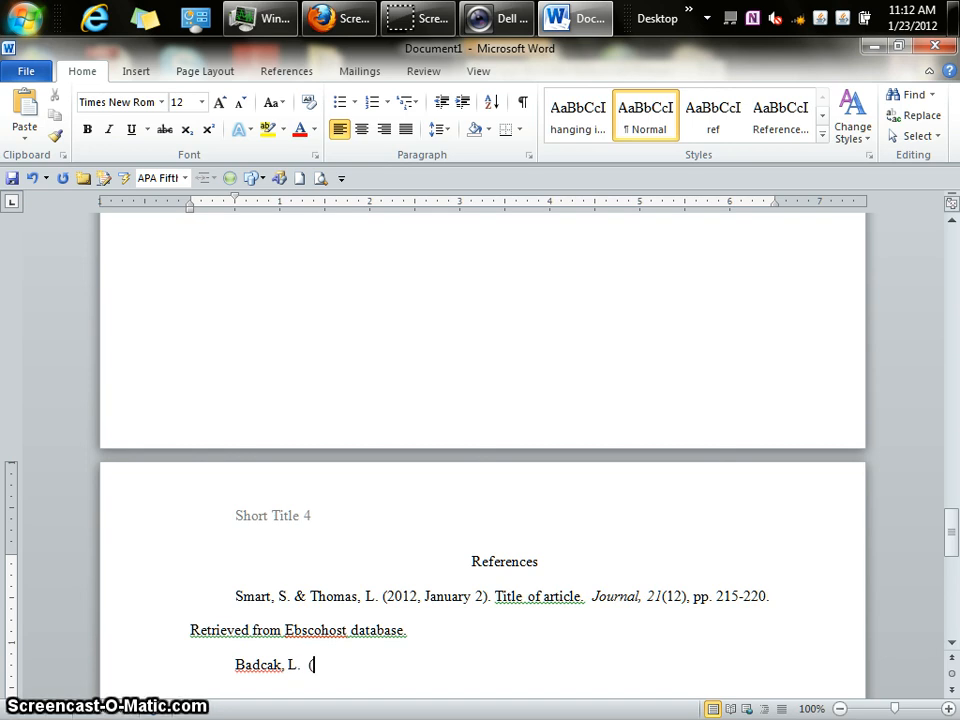
{"action": "type", "text": "2010"}
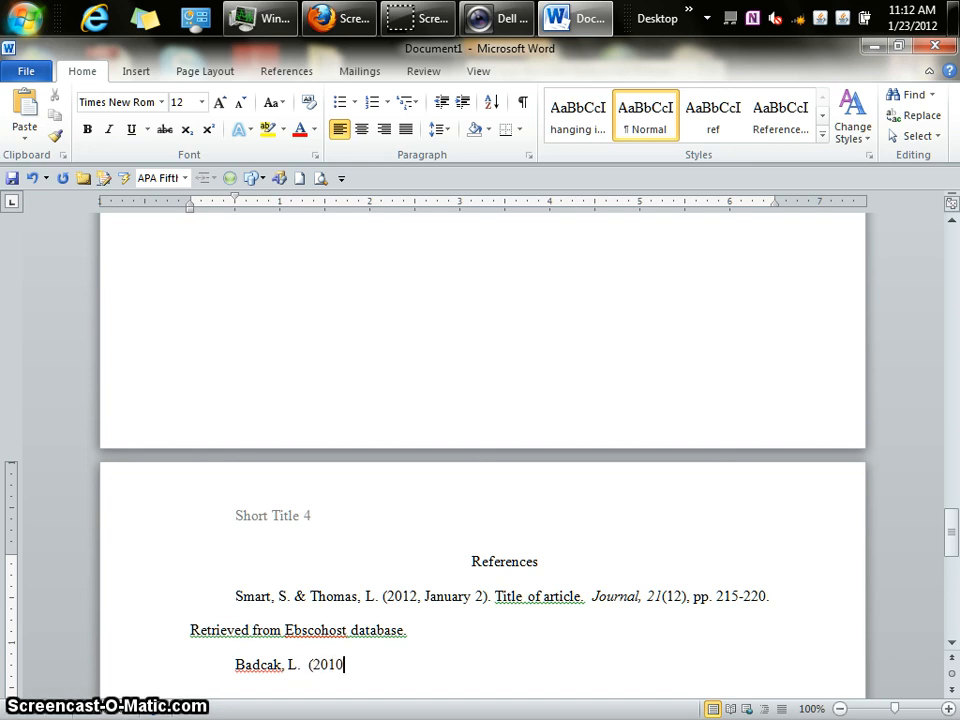
{"action": "type", "text": ")"}
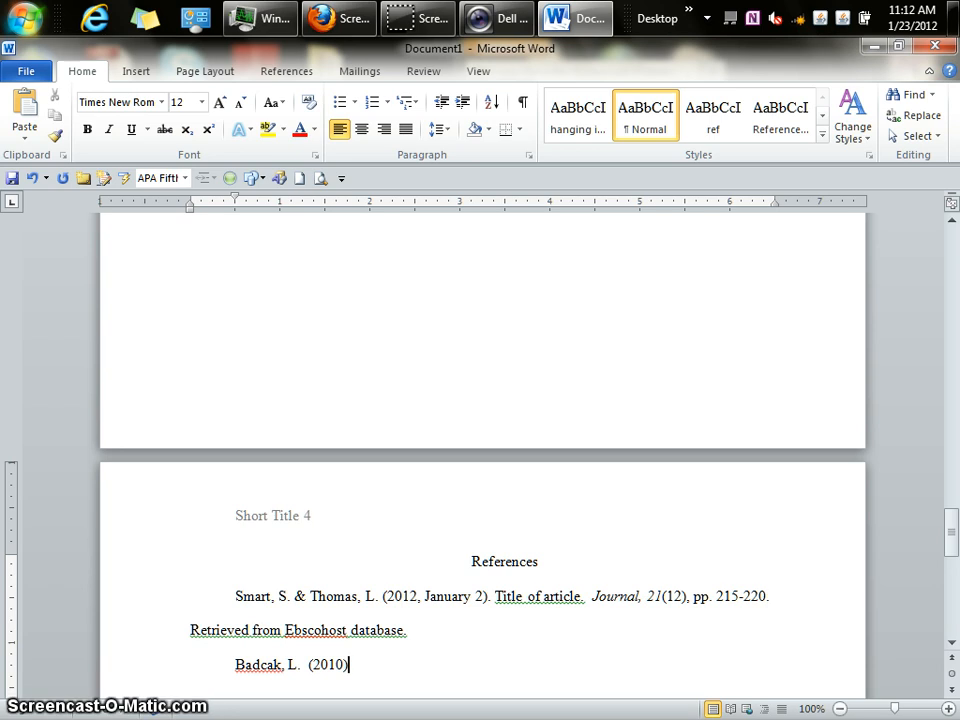
{"action": "type", "text": "."}
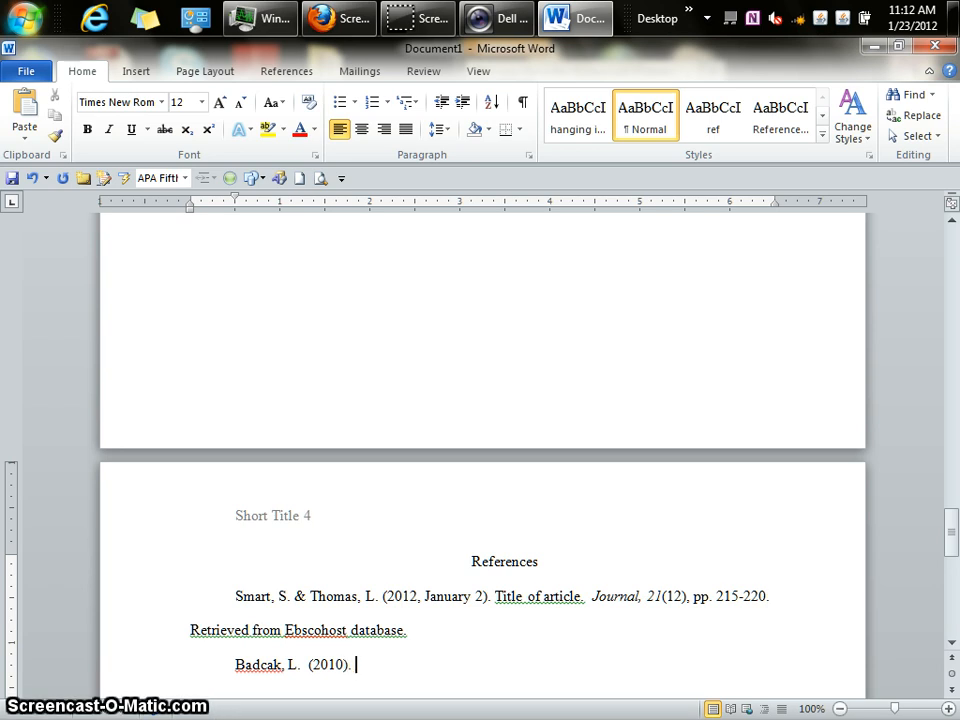
Step: Add the article title "Title of article." after the year in the second reference entry
{"action": "type", "text": " Title of ar"}
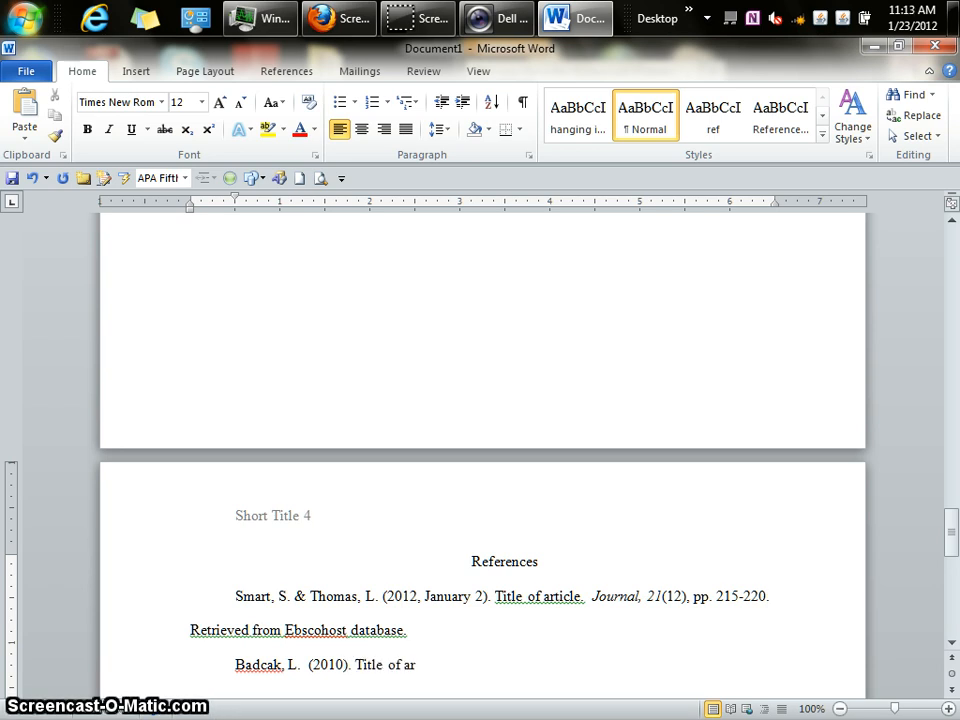
{"action": "type", "text": "ticle"}
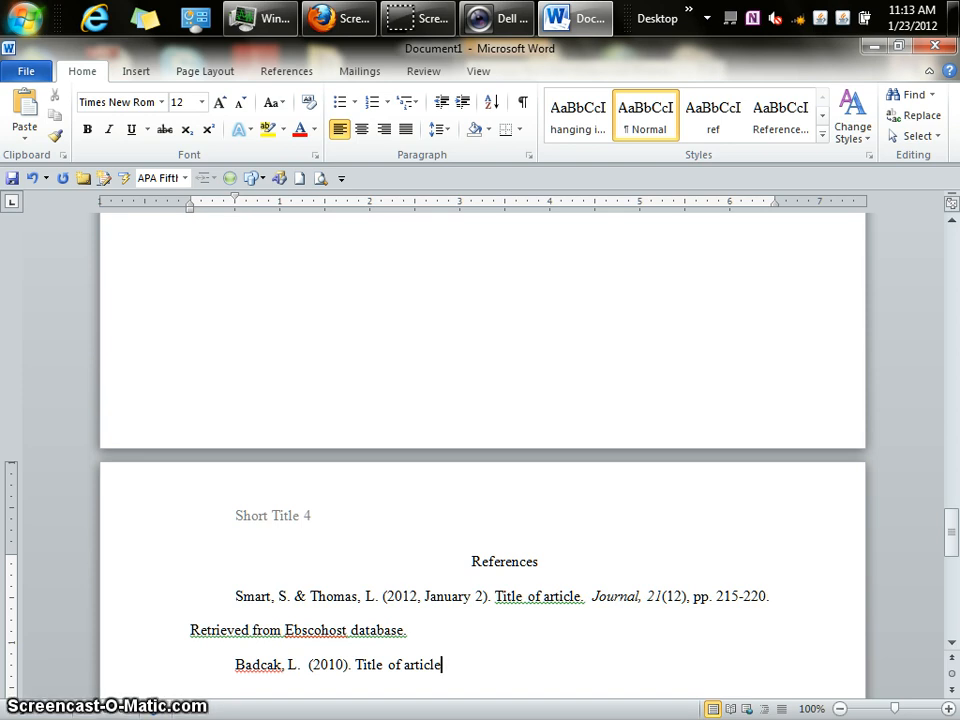
{"action": "type", "text": ">"}
{"action": "key", "text": "BackSpace"}
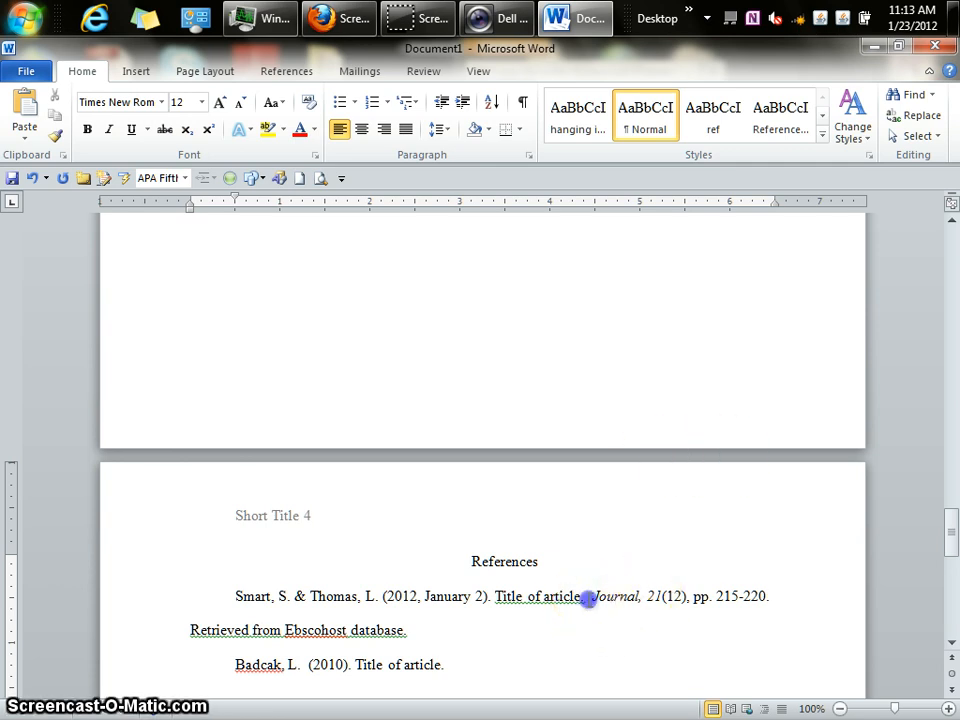
Step: Copy "Journal, 21(12), pp. 215-220." from the first entry to the end of the second as text only, and italicize "Journal, 21" there
{"action": "left_click_drag", "start_coordinate": [585, 597], "coordinate": [771, 615]}
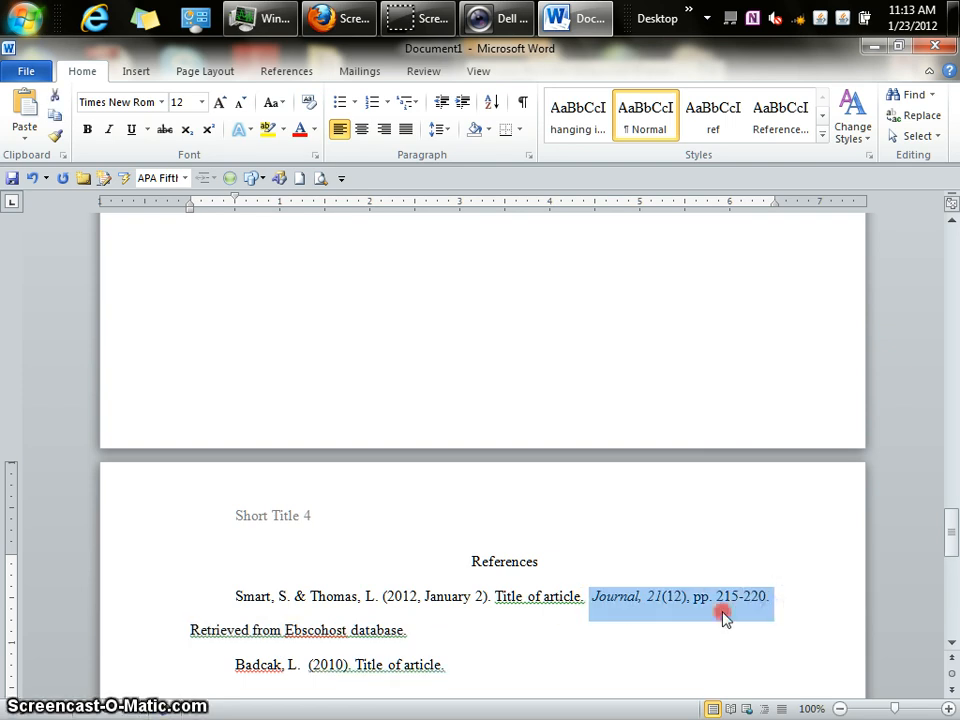
{"action": "right_click", "coordinate": [724, 617]}
{"action": "left_click", "coordinate": [805, 338]}
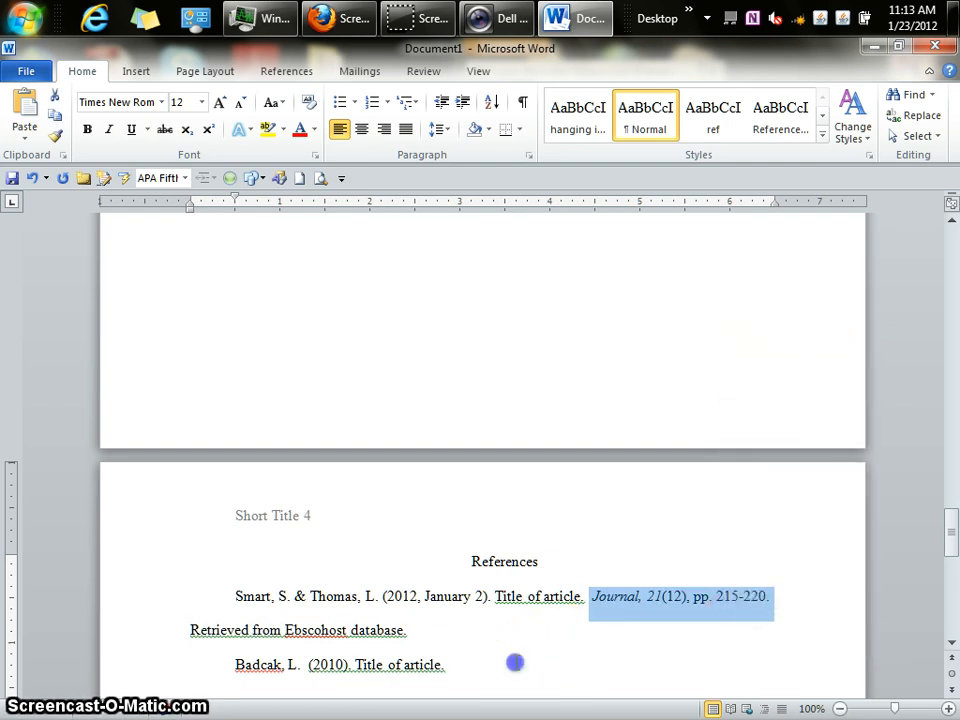
{"action": "left_click", "coordinate": [515, 663]}
{"action": "right_click", "coordinate": [535, 662]}
{"action": "left_click", "coordinate": [610, 428]}
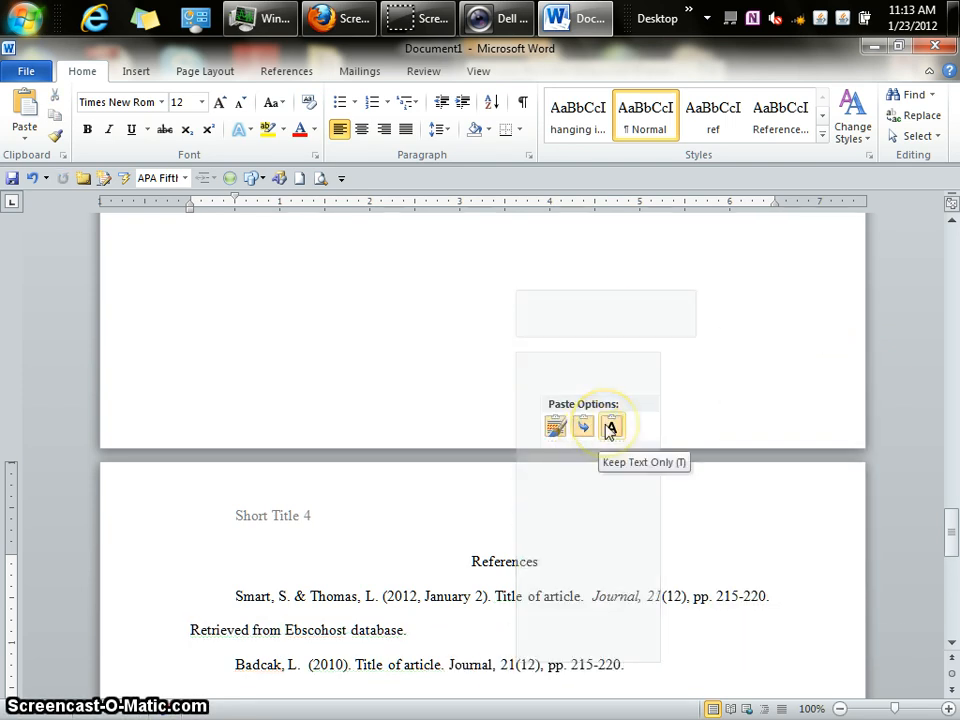
{"action": "left_click", "coordinate": [610, 428]}
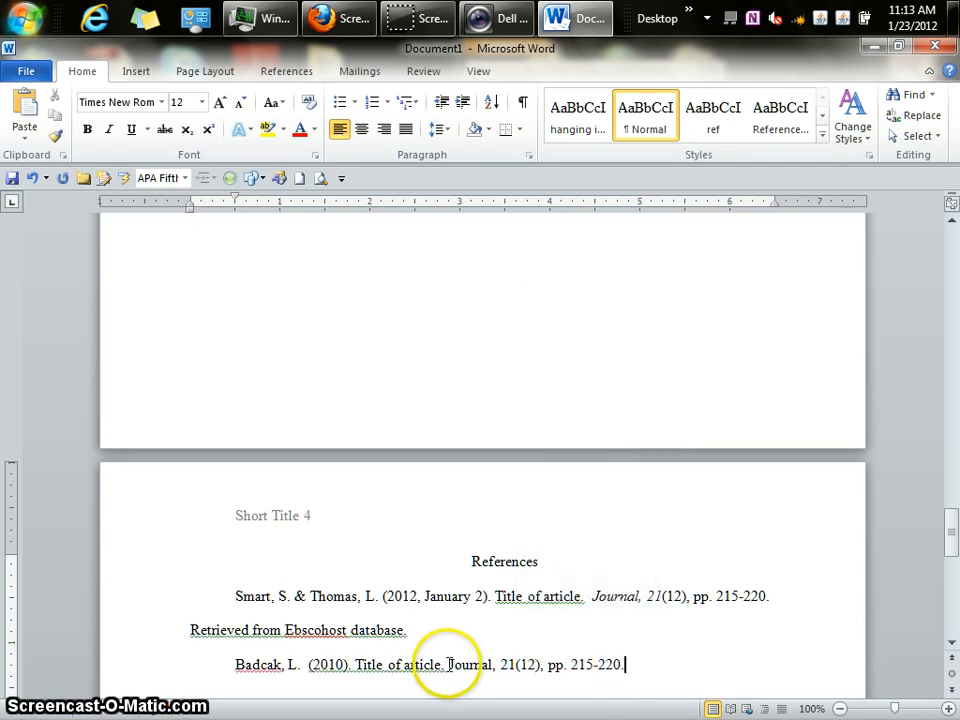
{"action": "left_click_drag", "start_coordinate": [449, 664], "coordinate": [514, 664]}
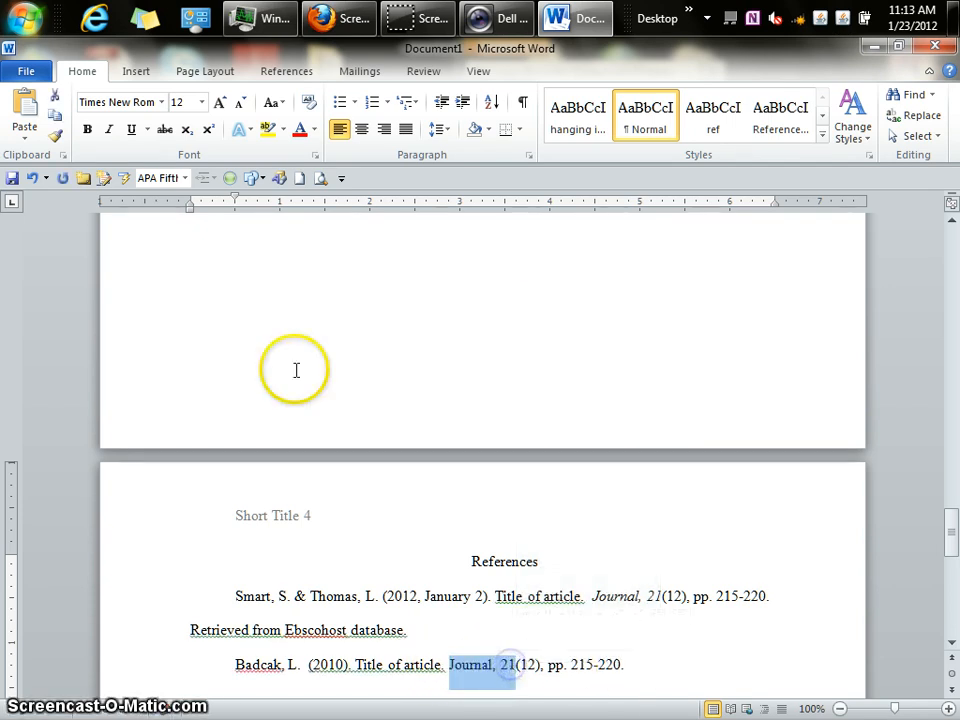
{"action": "left_click", "coordinate": [110, 131]}
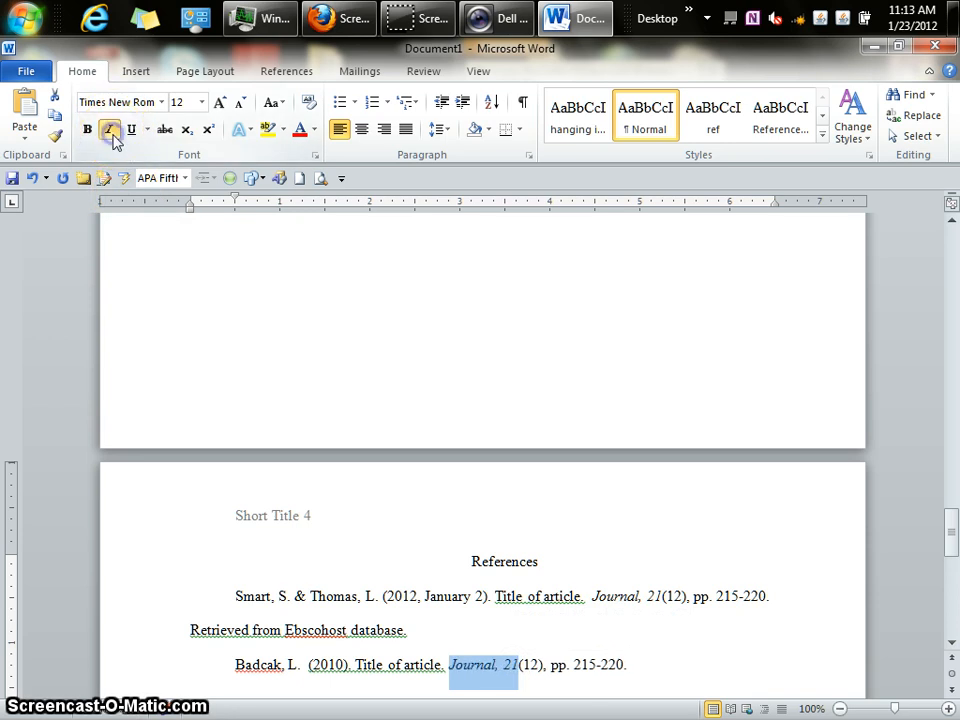
Step: Append "DOI: 2317b99g" after the page range at the end of the second reference entry
{"action": "left_click", "coordinate": [636, 668]}
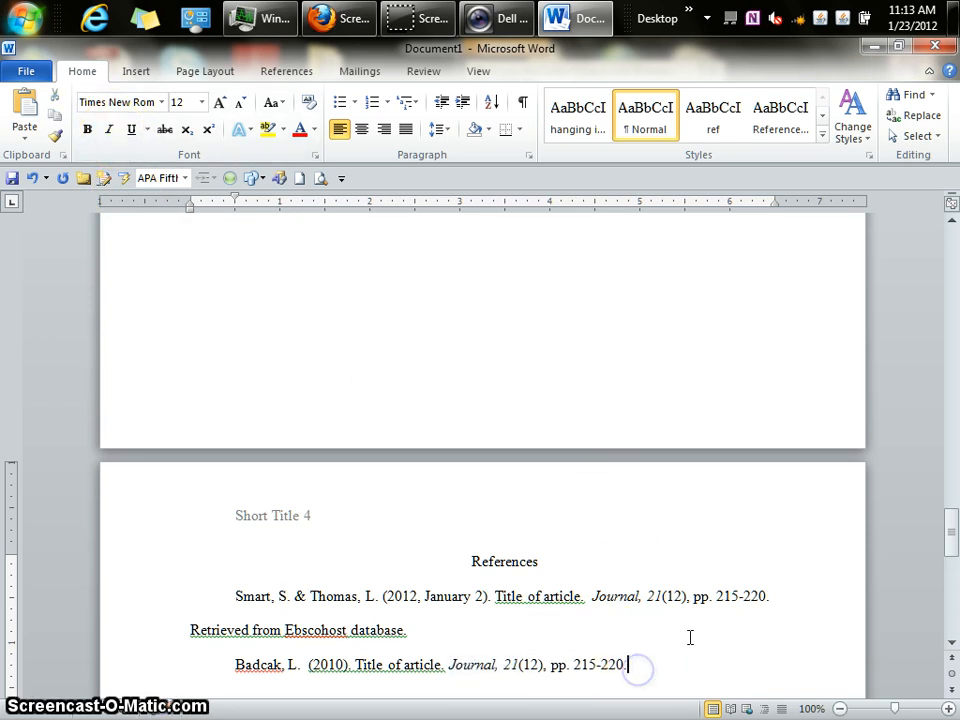
{"action": "type", "text": "DO"}
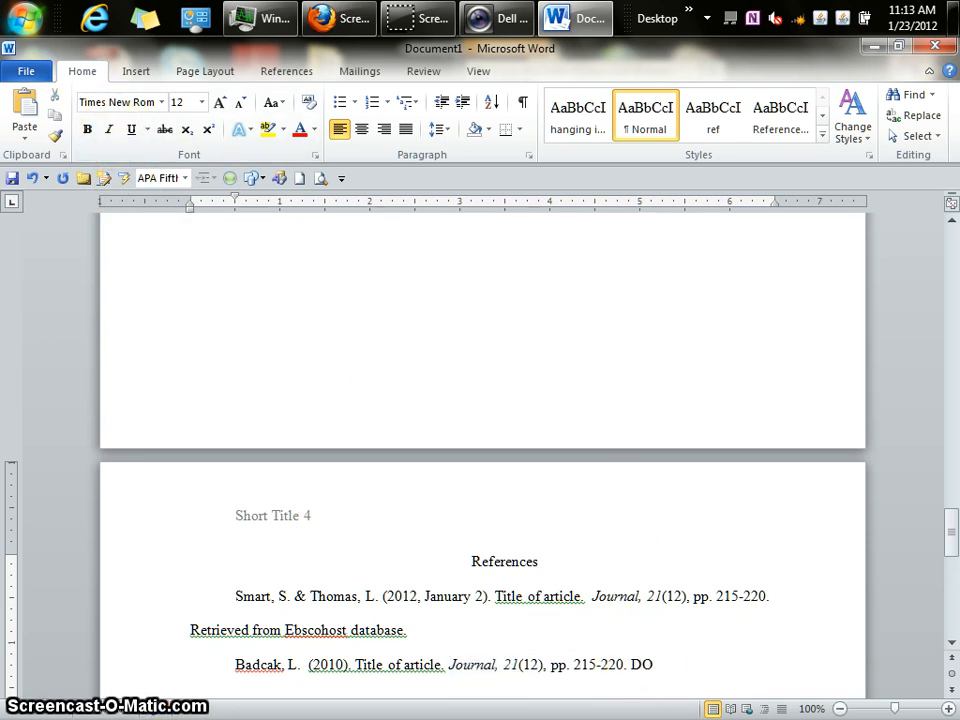
{"action": "type", "text": "I:"}
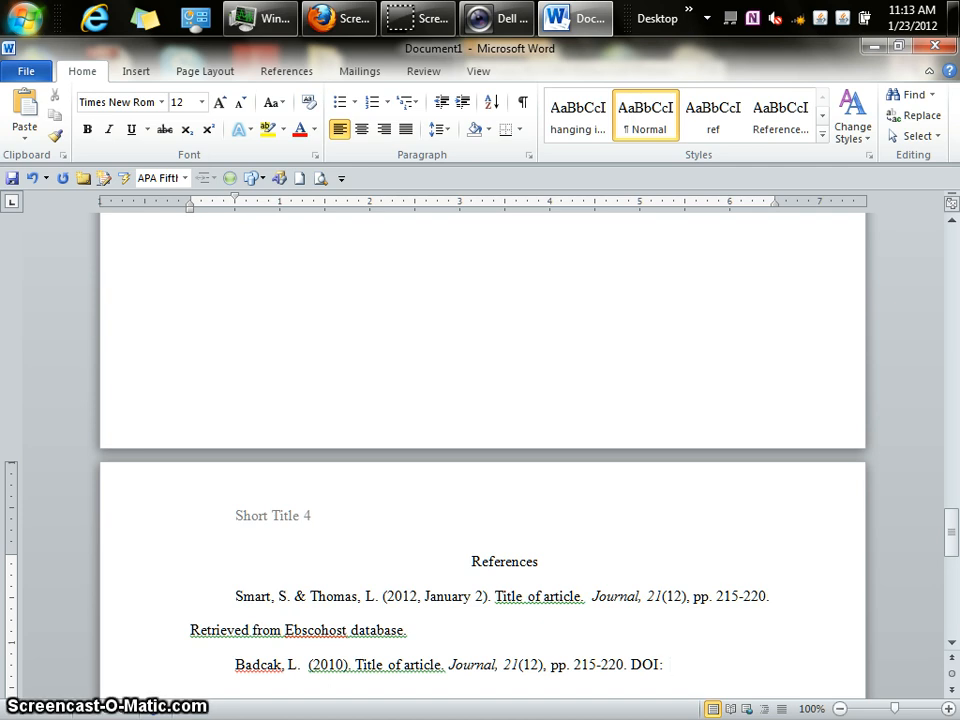
{"action": "type", "text": "23"}
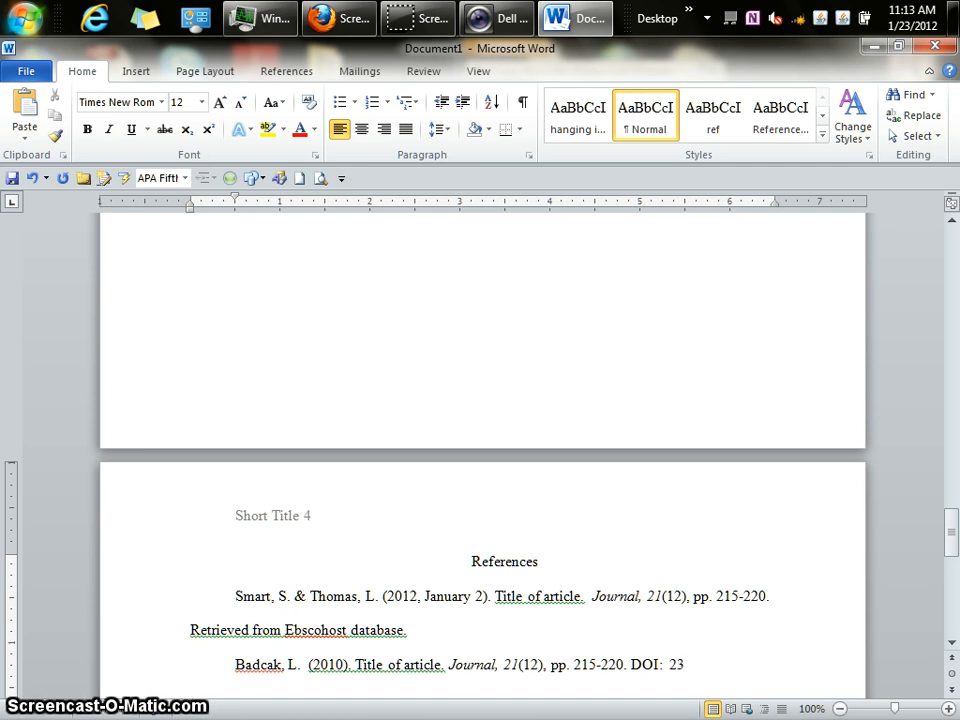
{"action": "type", "text": "17b99"}
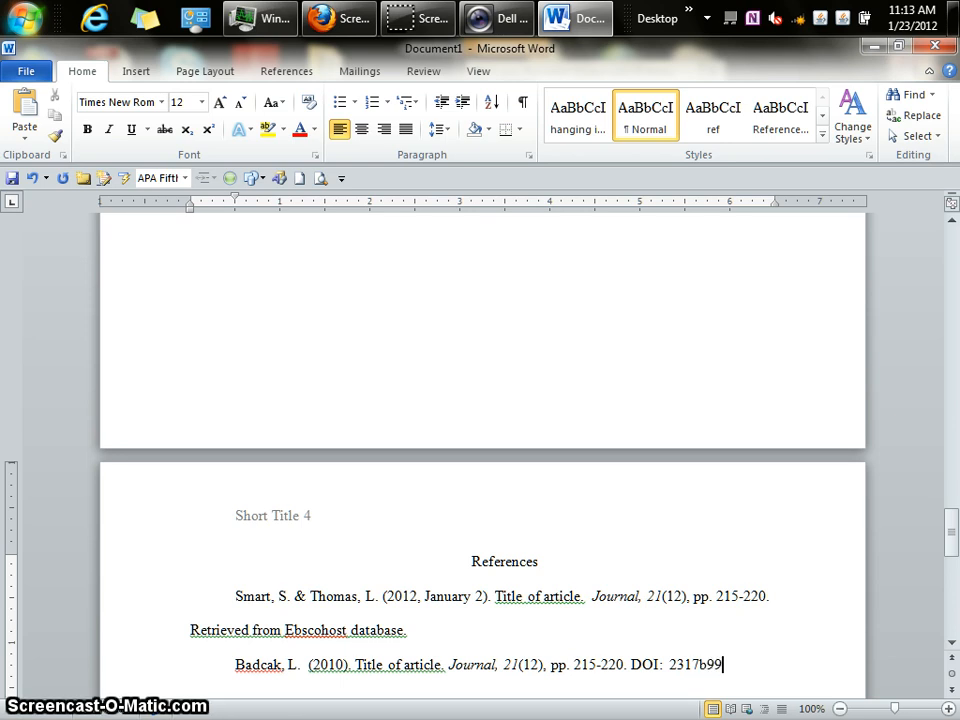
{"action": "type", "text": "g"}
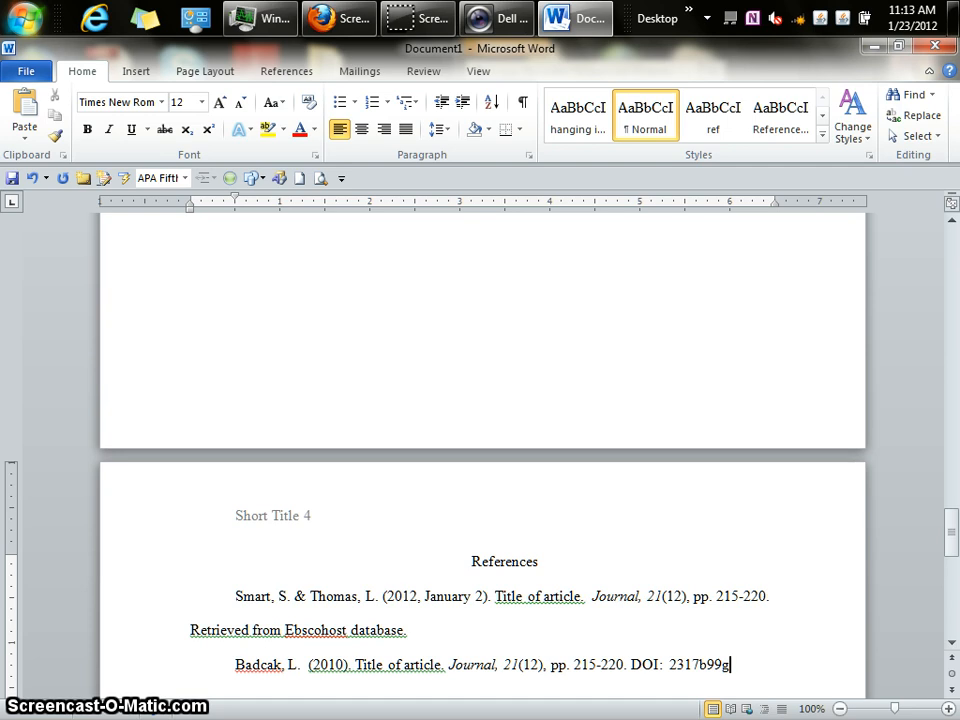
Step: Move the whole 2012 reference entry, including its database line, below the 2010 entry to put the authors in alphabetical order
{"action": "left_click", "coordinate": [786, 621]}
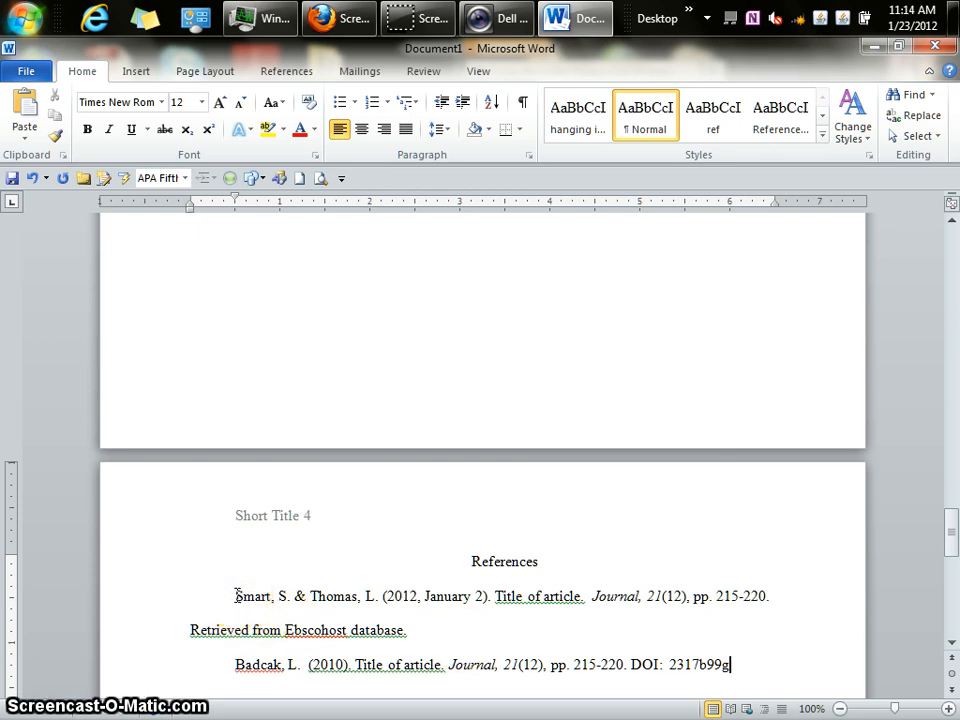
{"action": "left_click_drag", "start_coordinate": [237, 596], "coordinate": [390, 628]}
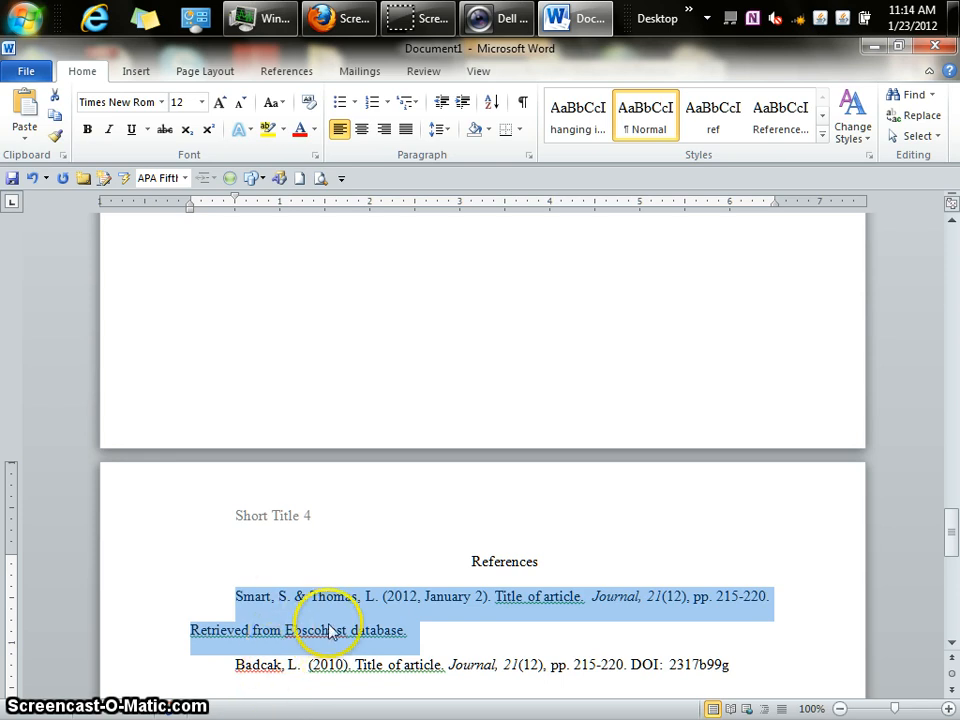
{"action": "left_click_drag", "start_coordinate": [330, 630], "coordinate": [377, 613]}
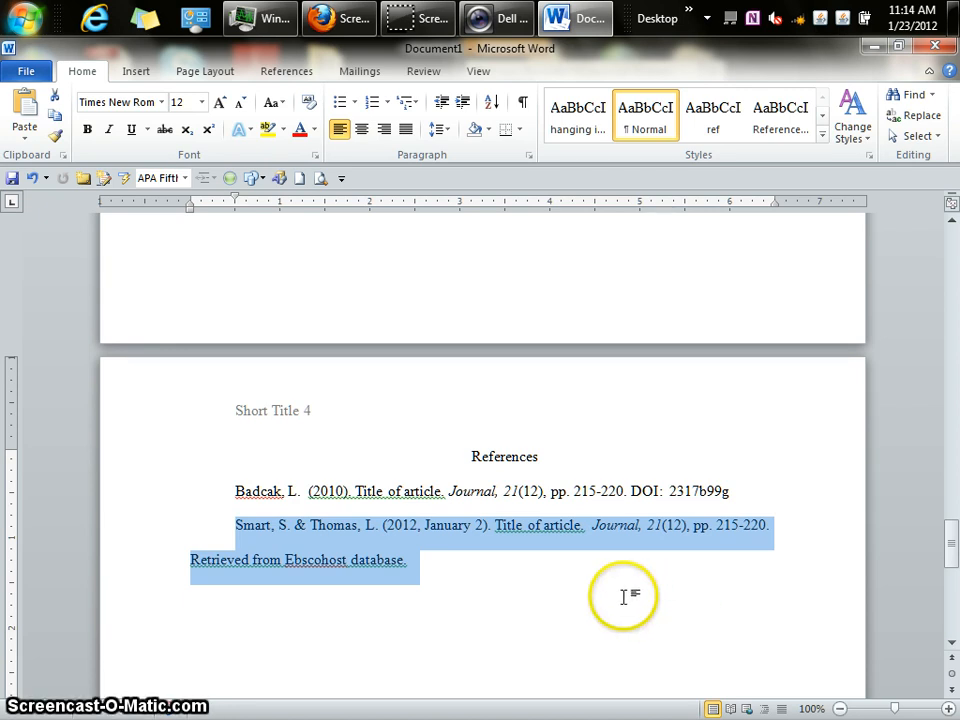
Step: Give both reference entries a hanging indent of 0.5", including the line with the database source
{"action": "left_click_drag", "start_coordinate": [233, 491], "coordinate": [471, 583]}
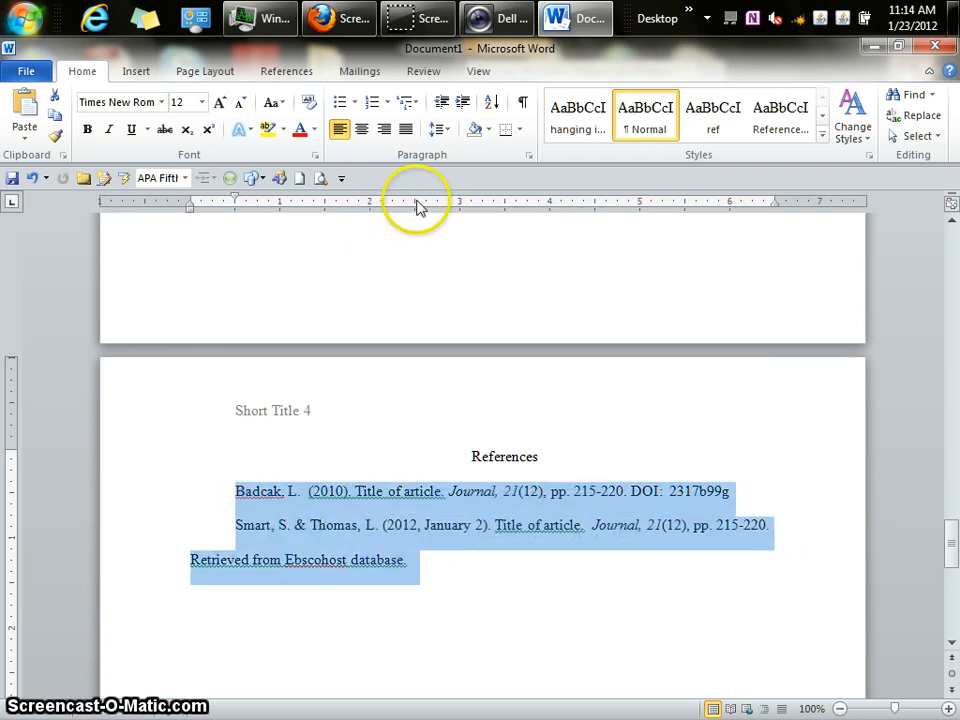
{"action": "left_click", "coordinate": [528, 156]}
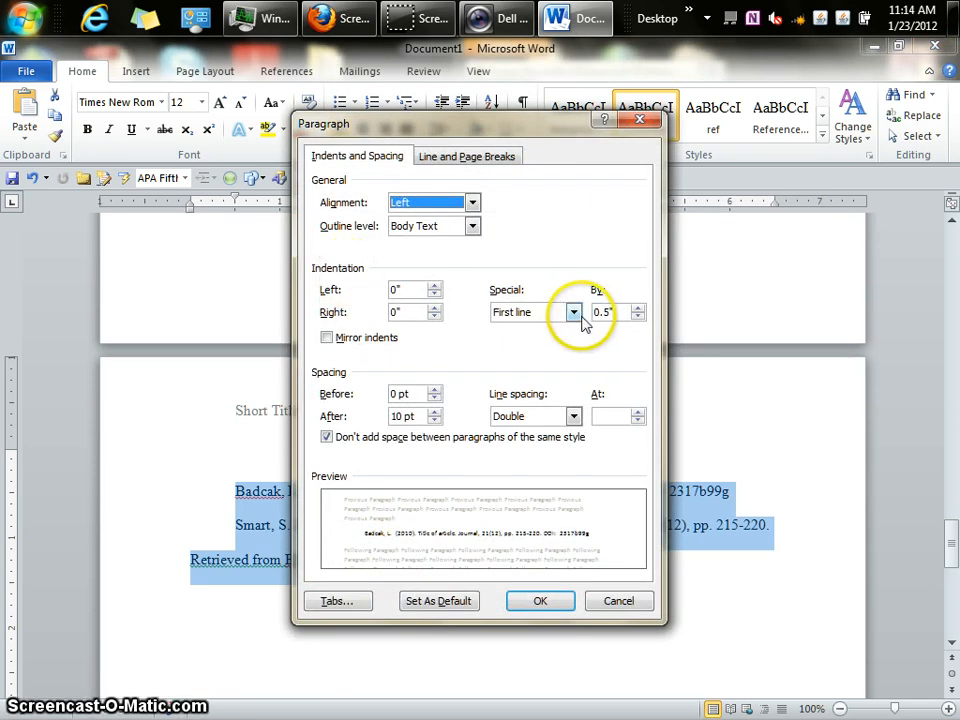
{"action": "left_click", "coordinate": [575, 315]}
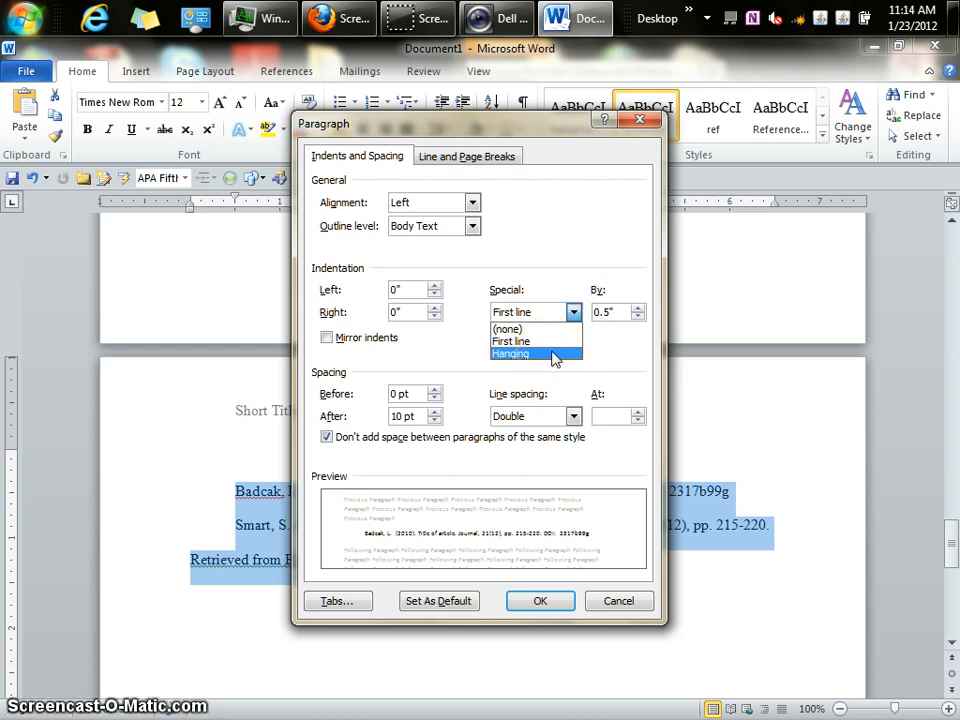
{"action": "left_click", "coordinate": [553, 355]}
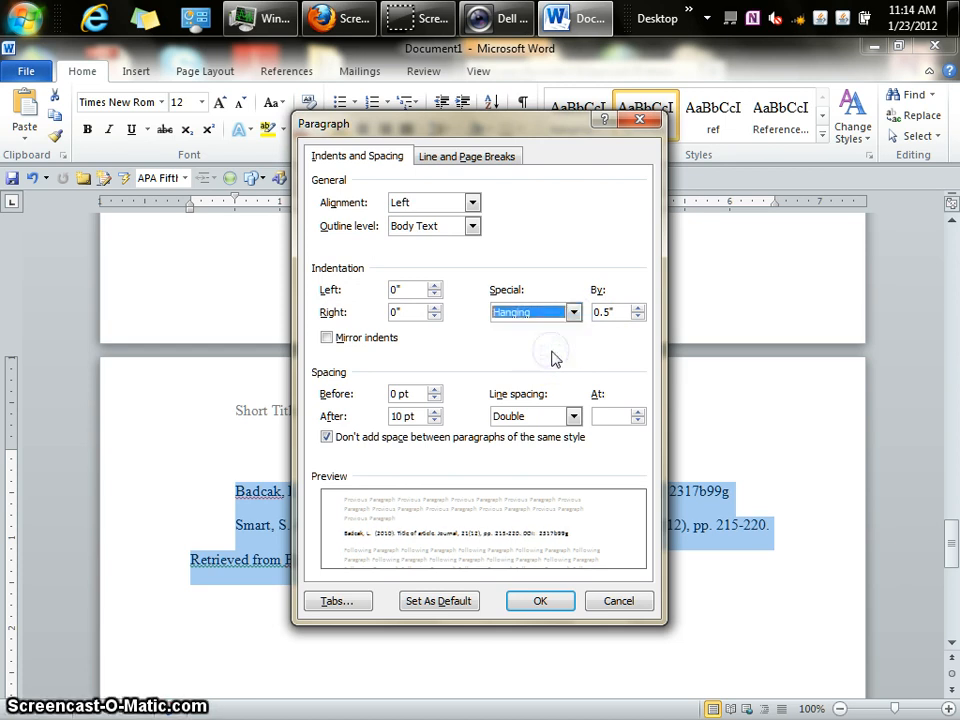
{"action": "left_click", "coordinate": [563, 604]}
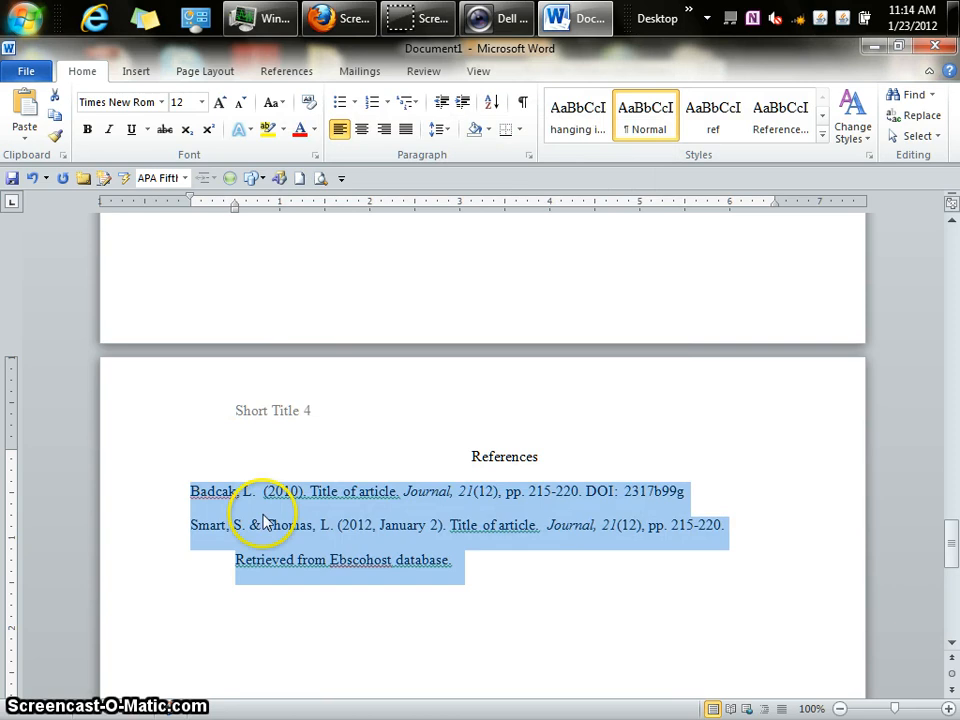
{"action": "left_click", "coordinate": [767, 568]}
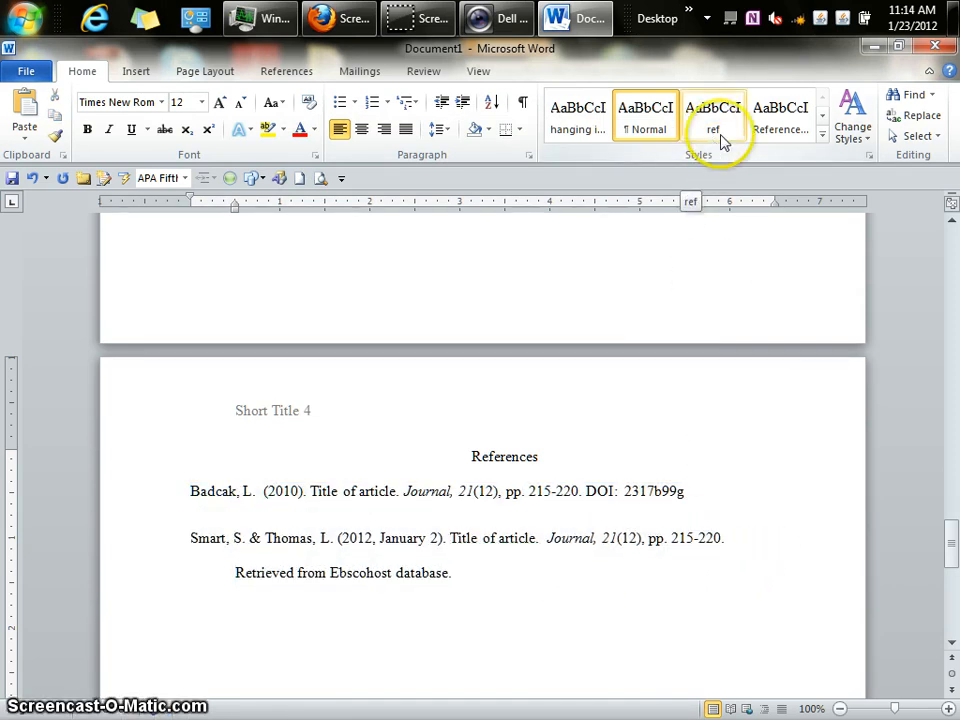
Step: Examine the options of the ref style and the full gallery of quick styles, including saving a selection as a new style
{"action": "left_click", "coordinate": [721, 139]}
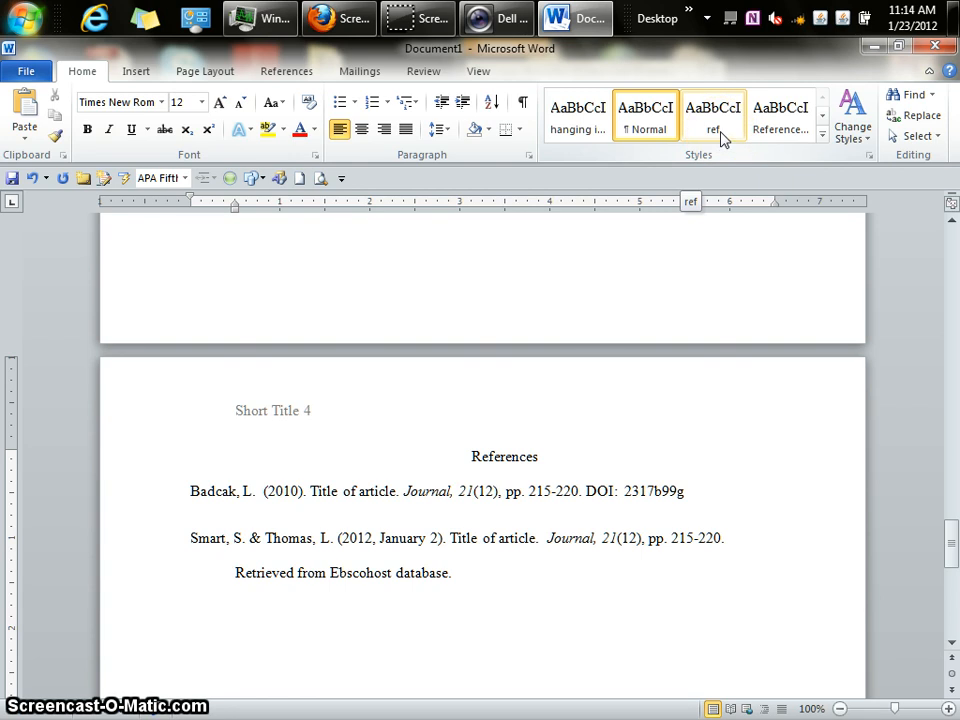
{"action": "right_click", "coordinate": [721, 139]}
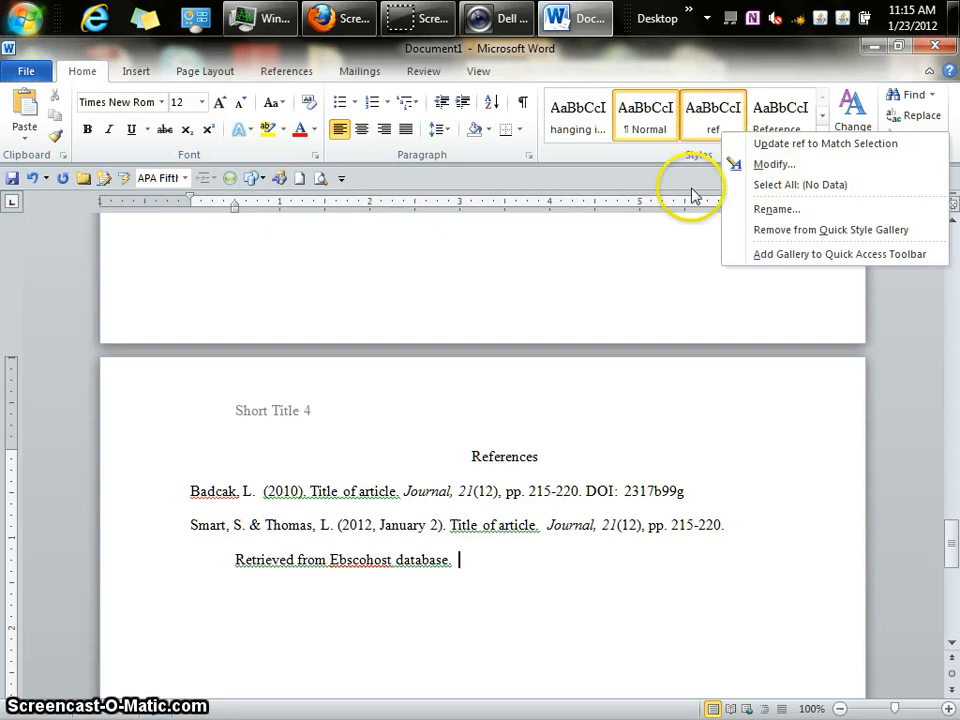
{"action": "left_click", "coordinate": [686, 294]}
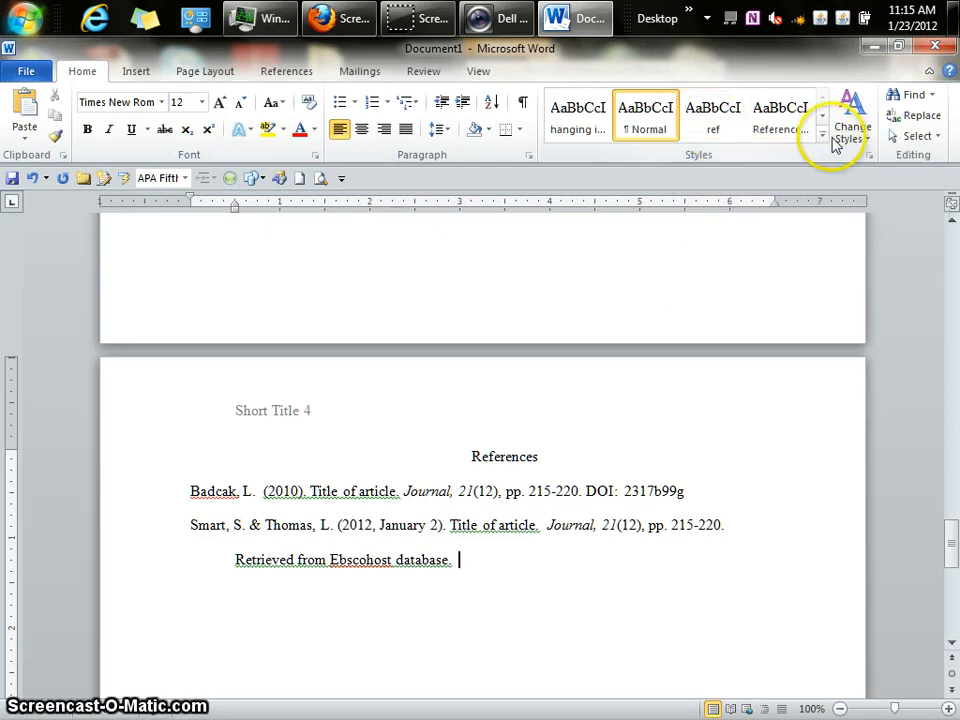
{"action": "left_click", "coordinate": [823, 138]}
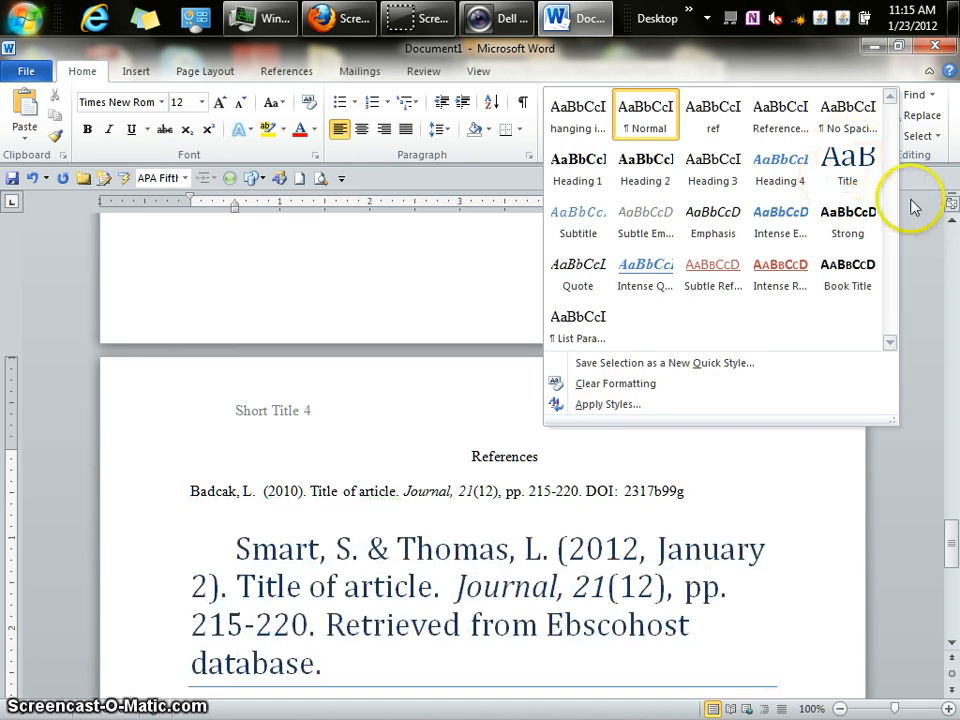
{"action": "left_click", "coordinate": [919, 247]}
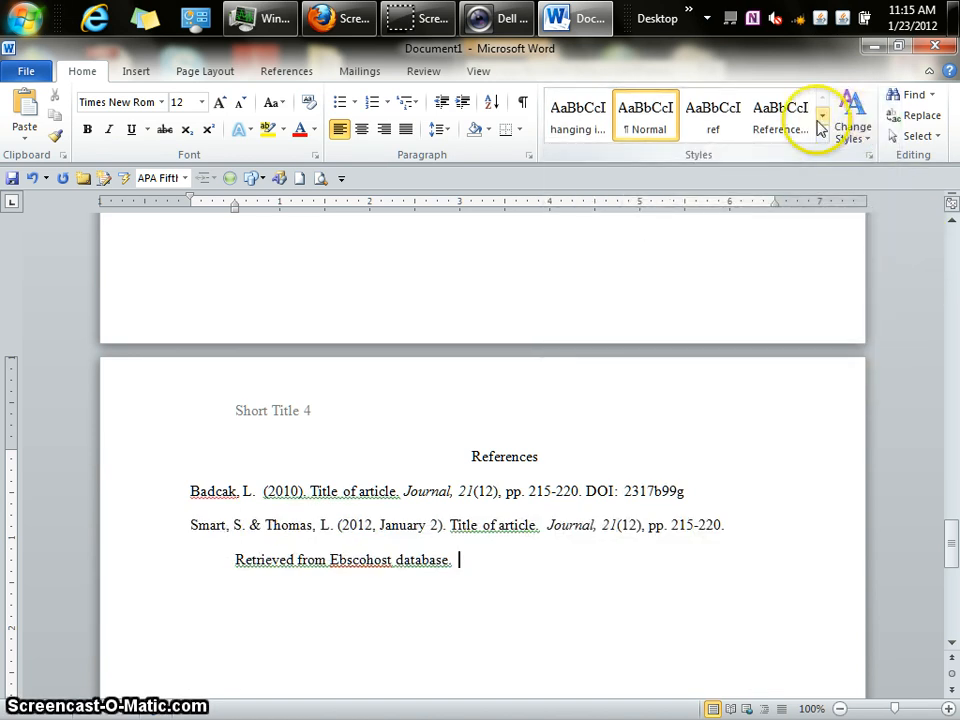
{"action": "right_click", "coordinate": [823, 124]}
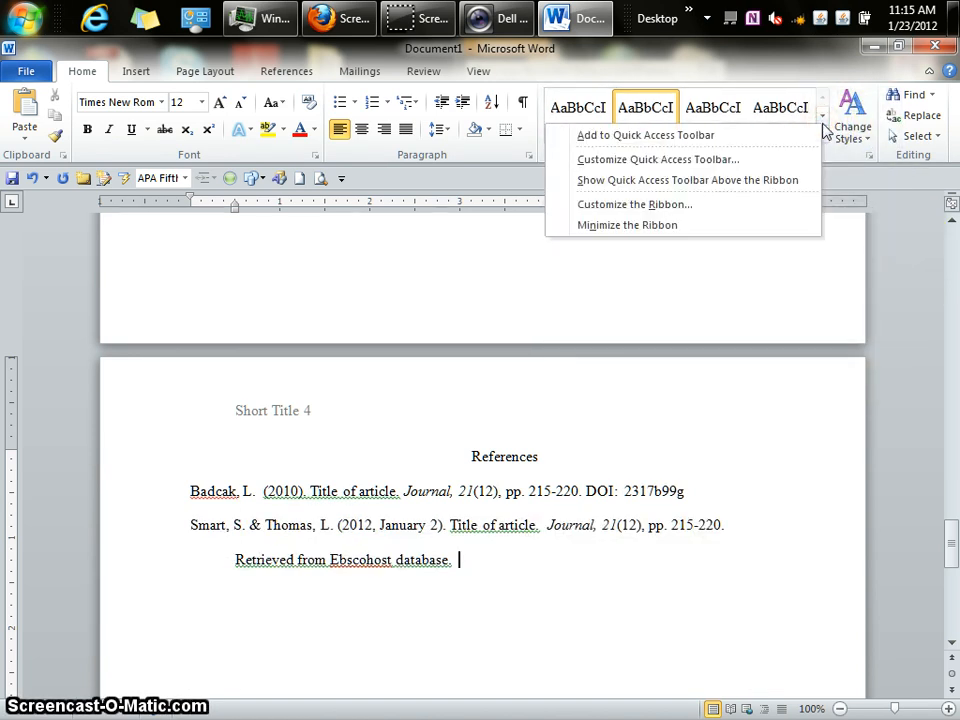
{"action": "left_click", "coordinate": [875, 265]}
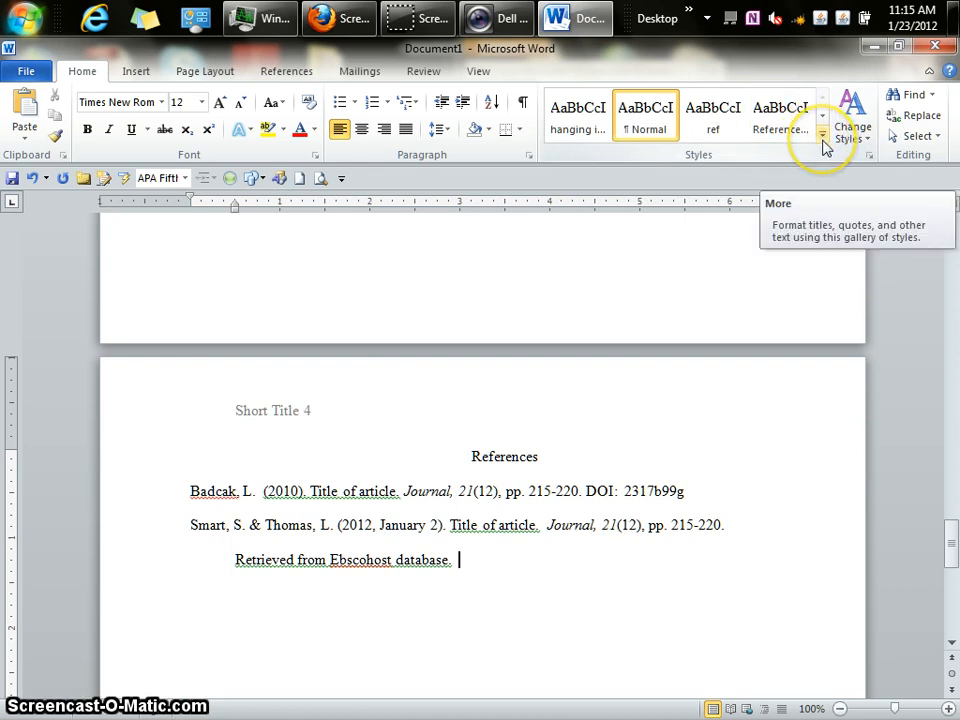
{"action": "right_click", "coordinate": [823, 143]}
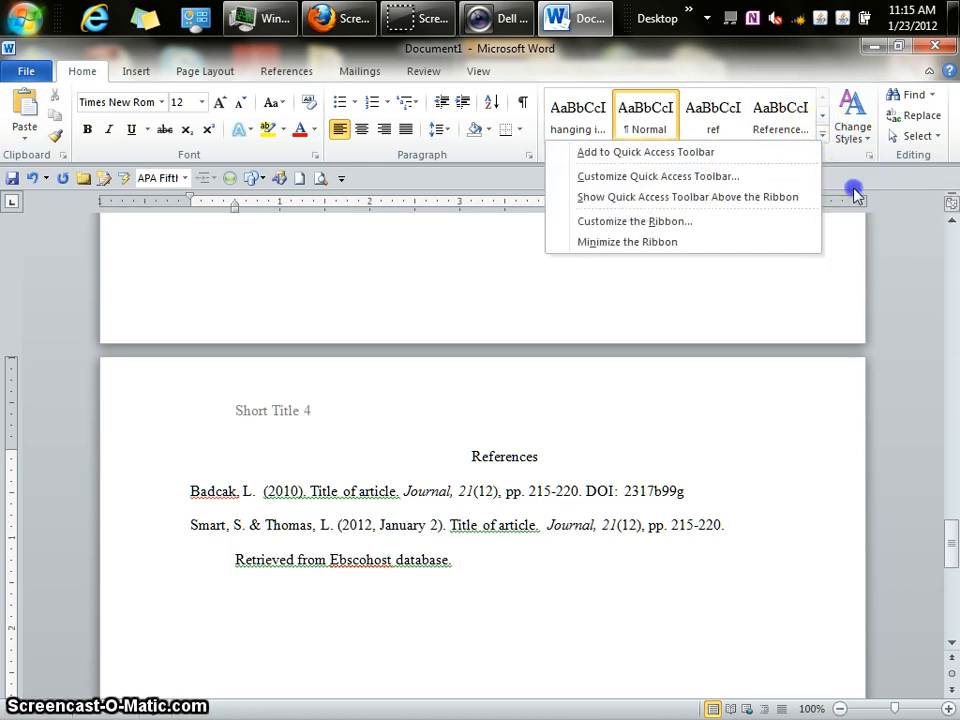
{"action": "left_click", "coordinate": [819, 152]}
{"action": "left_click", "coordinate": [823, 143]}
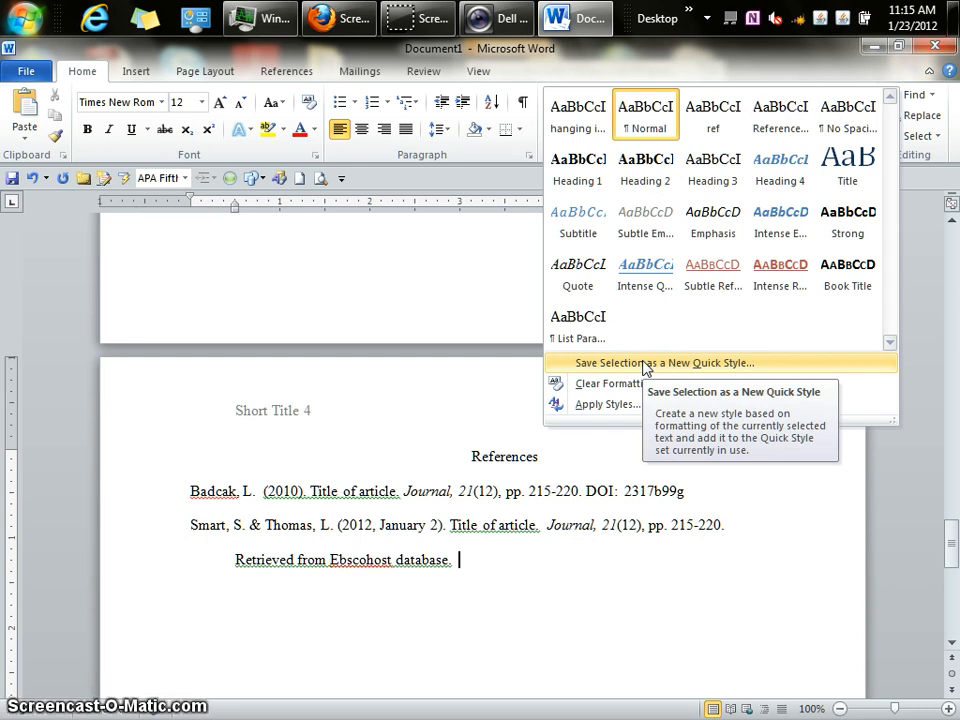
Step: Try to save the formatting of both selected reference entries as a new quick style
{"action": "left_click", "coordinate": [187, 491]}
{"action": "left_click_drag", "start_coordinate": [186, 491], "coordinate": [521, 557]}
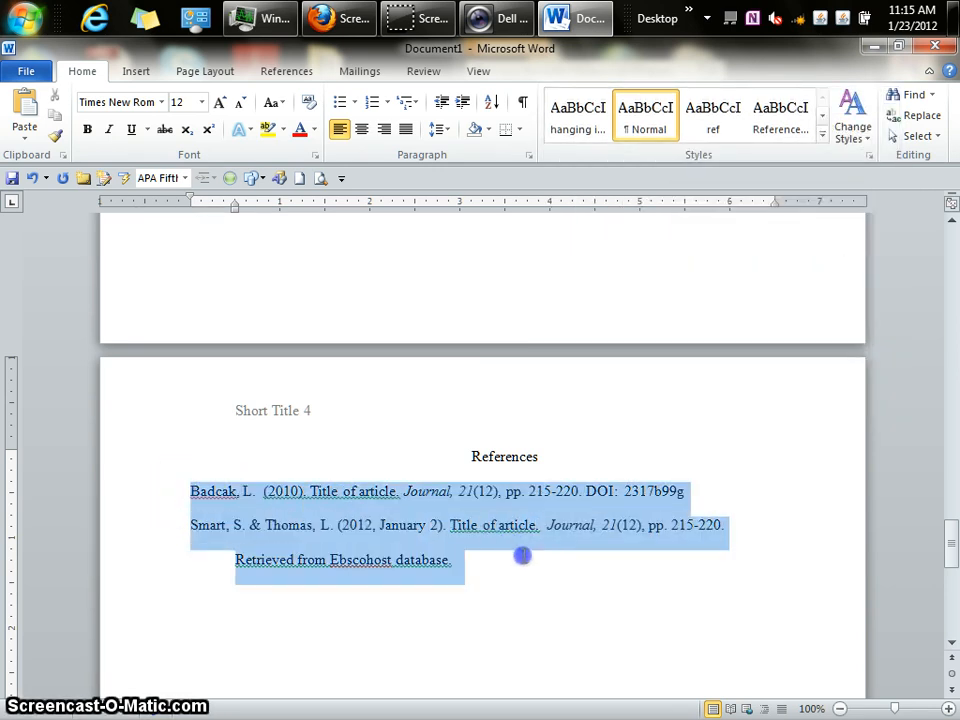
{"action": "left_click", "coordinate": [821, 141]}
{"action": "left_click", "coordinate": [688, 367]}
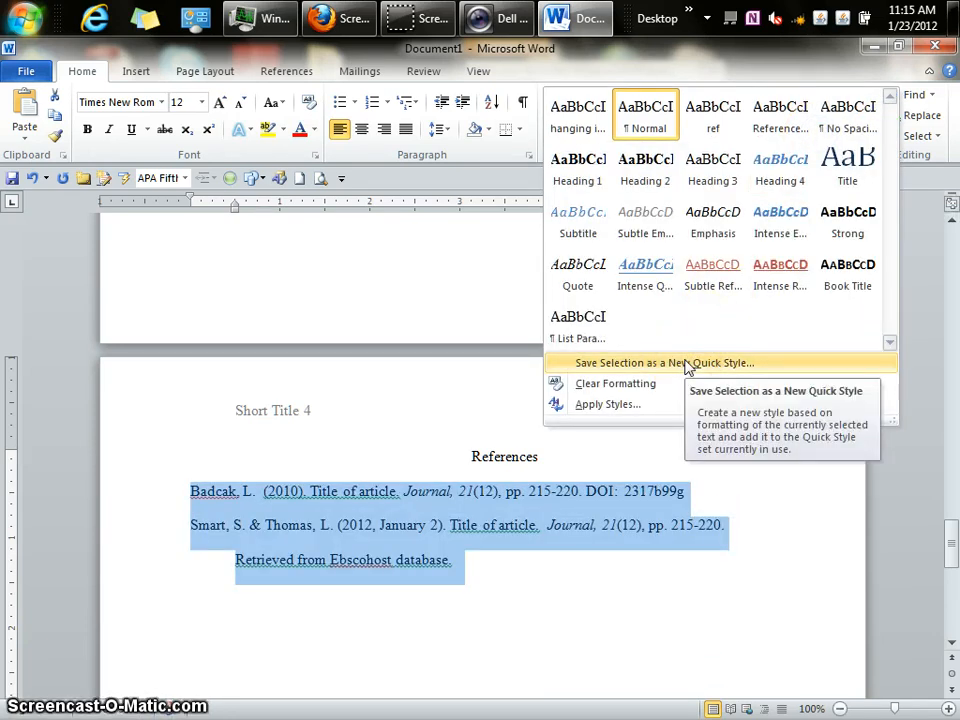
{"action": "left_click", "coordinate": [688, 366]}
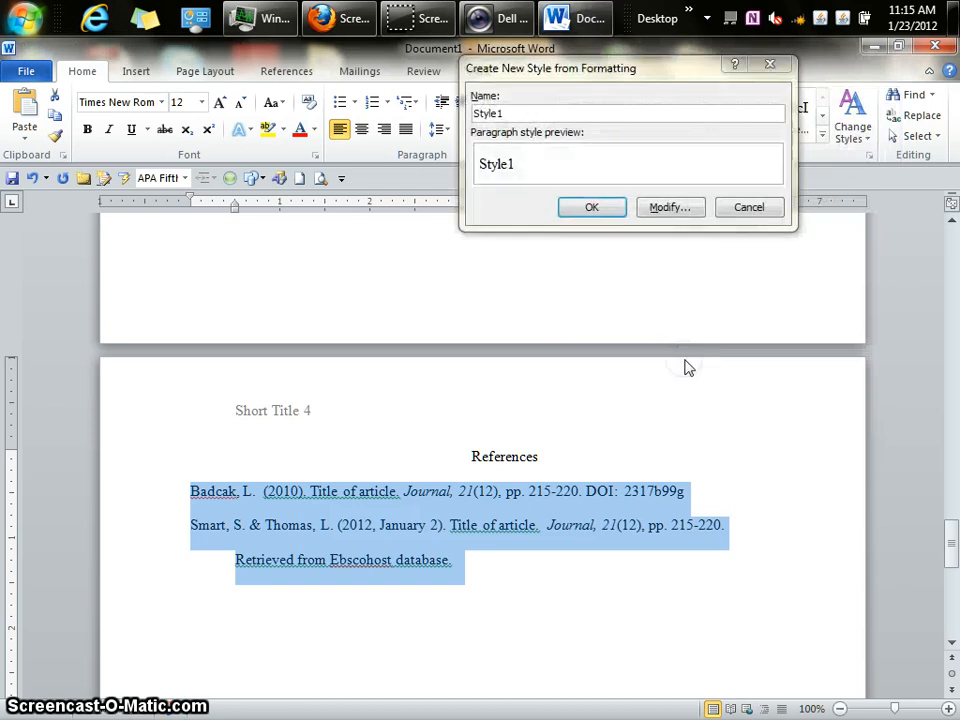
{"action": "left_click", "coordinate": [512, 118]}
{"action": "left_click", "coordinate": [746, 208]}
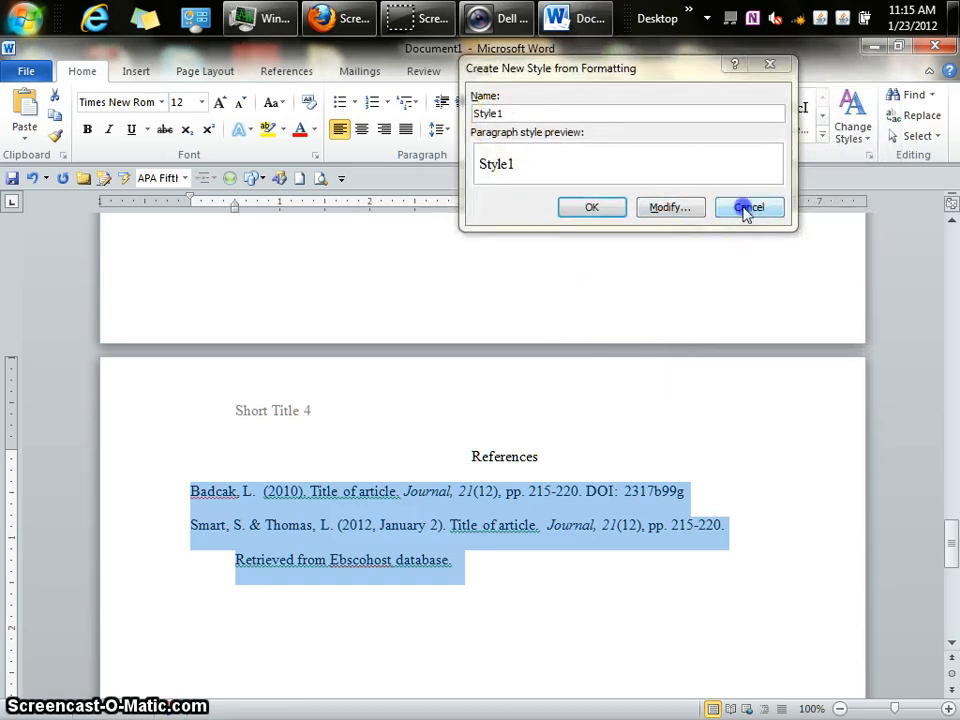
Step: Try the ref style on both reference entries and undo it
{"action": "left_click", "coordinate": [713, 140]}
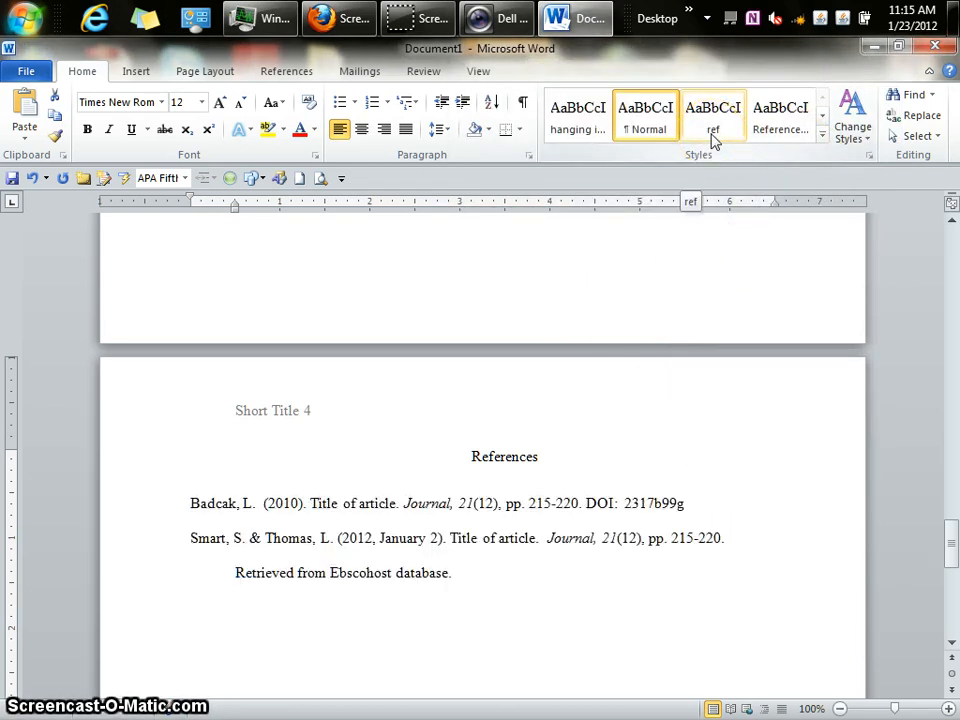
{"action": "key", "text": "ctrl+z"}
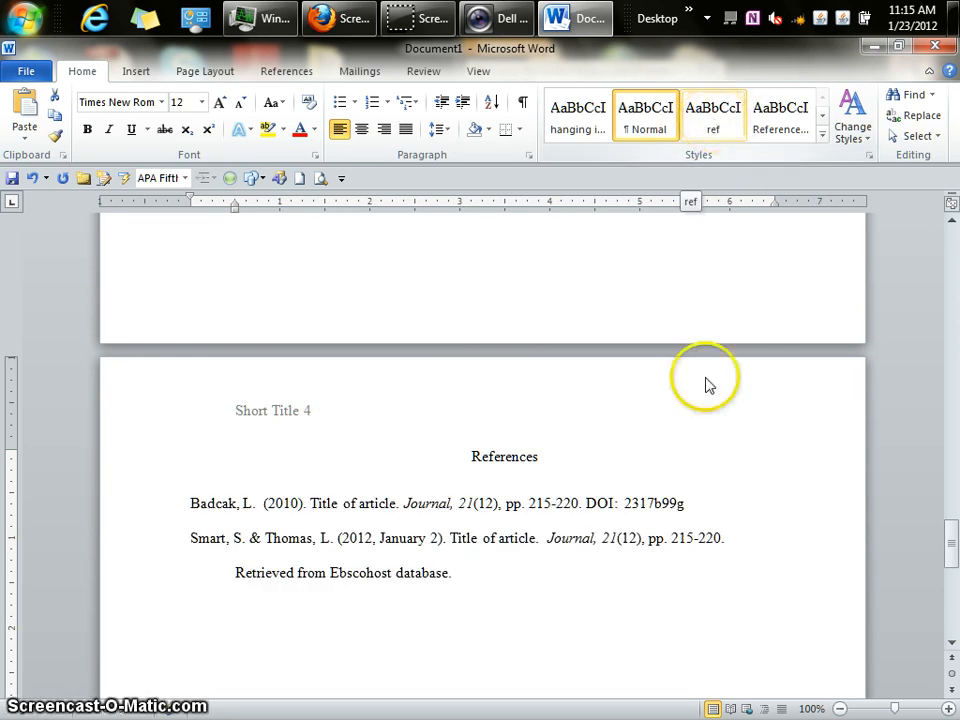
{"action": "left_click", "coordinate": [789, 552]}
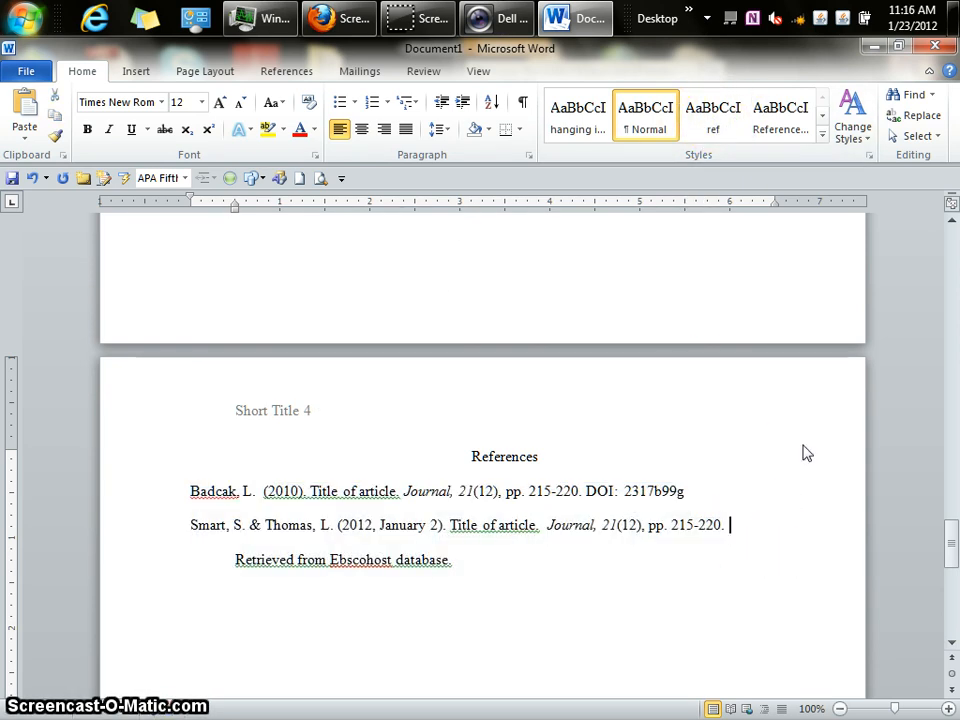
{"action": "scroll", "coordinate": [793, 440], "scroll_direction": "up", "scroll_amount": 5}
{"action": "scroll", "coordinate": [794, 445], "scroll_direction": "down", "scroll_amount": 5}
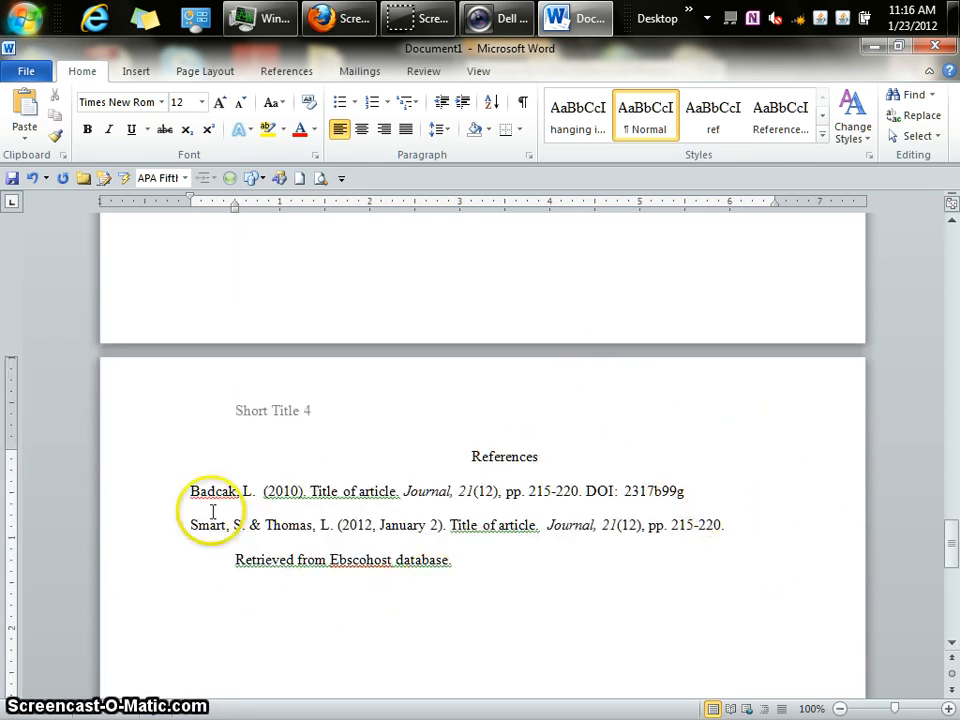
{"action": "scroll", "coordinate": [933, 573], "scroll_direction": "up", "scroll_amount": 5}
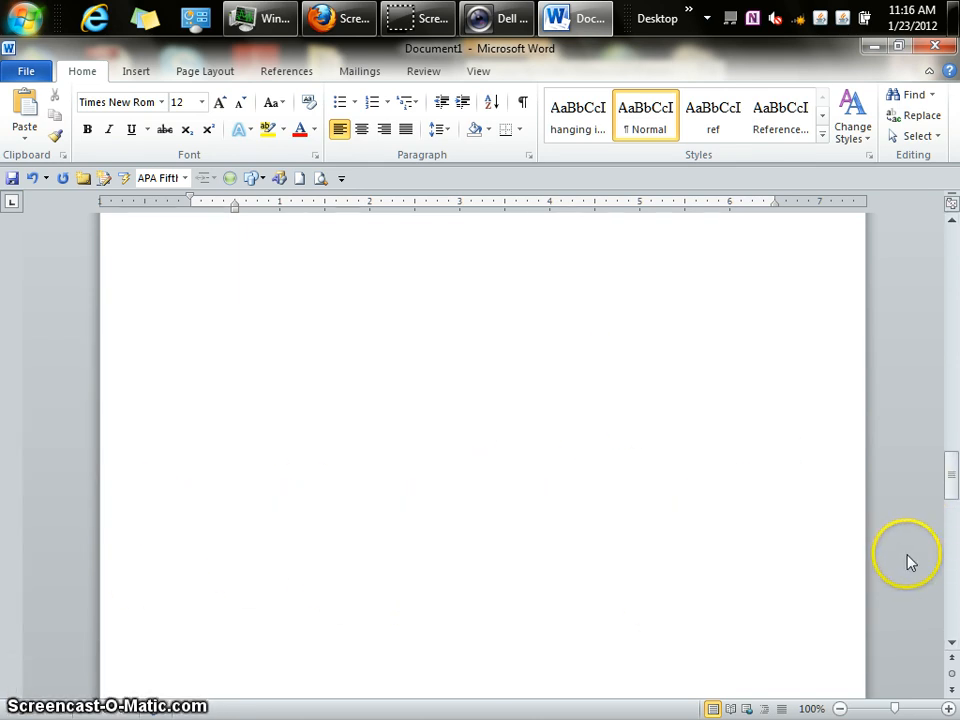
{"action": "scroll", "coordinate": [818, 497], "scroll_direction": "up", "scroll_amount": 15}
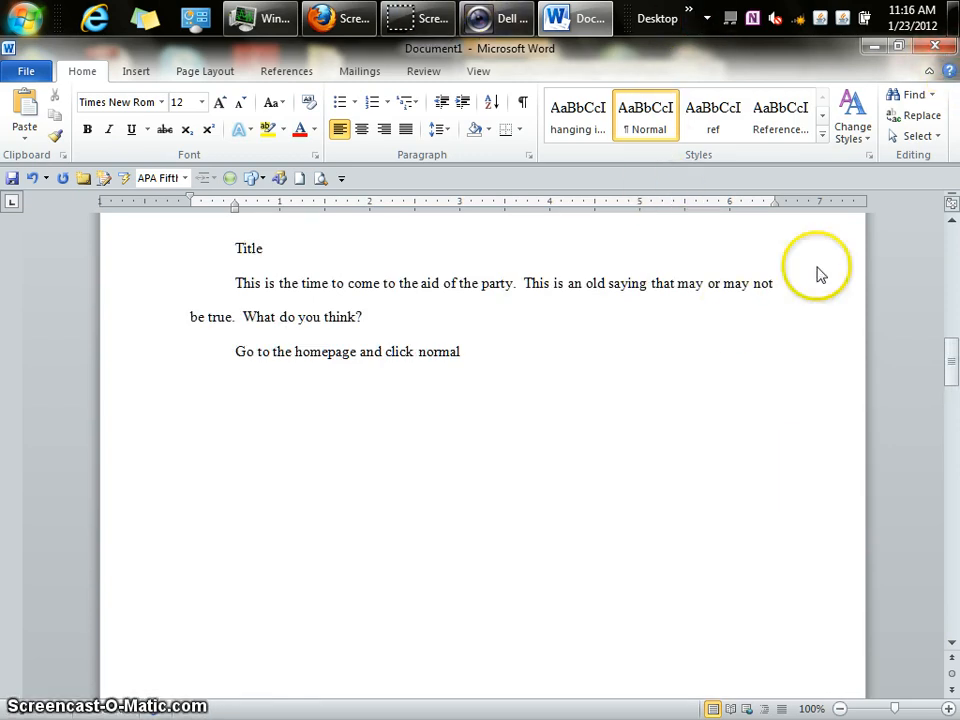
{"action": "scroll", "coordinate": [850, 276], "scroll_direction": "up", "scroll_amount": 5}
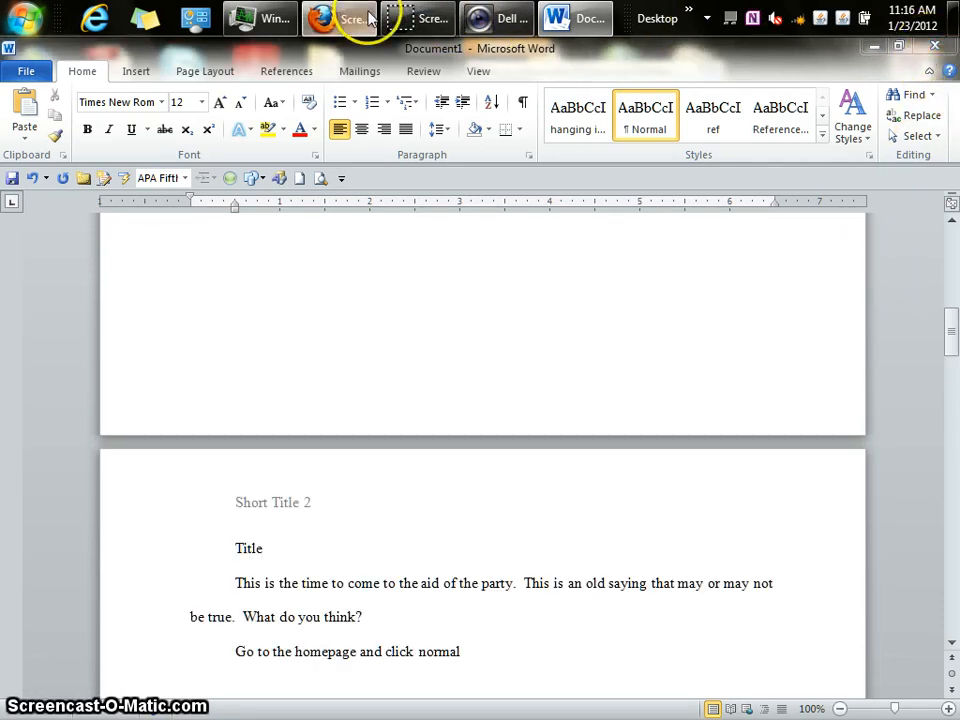
{"action": "left_click", "coordinate": [369, 24]}
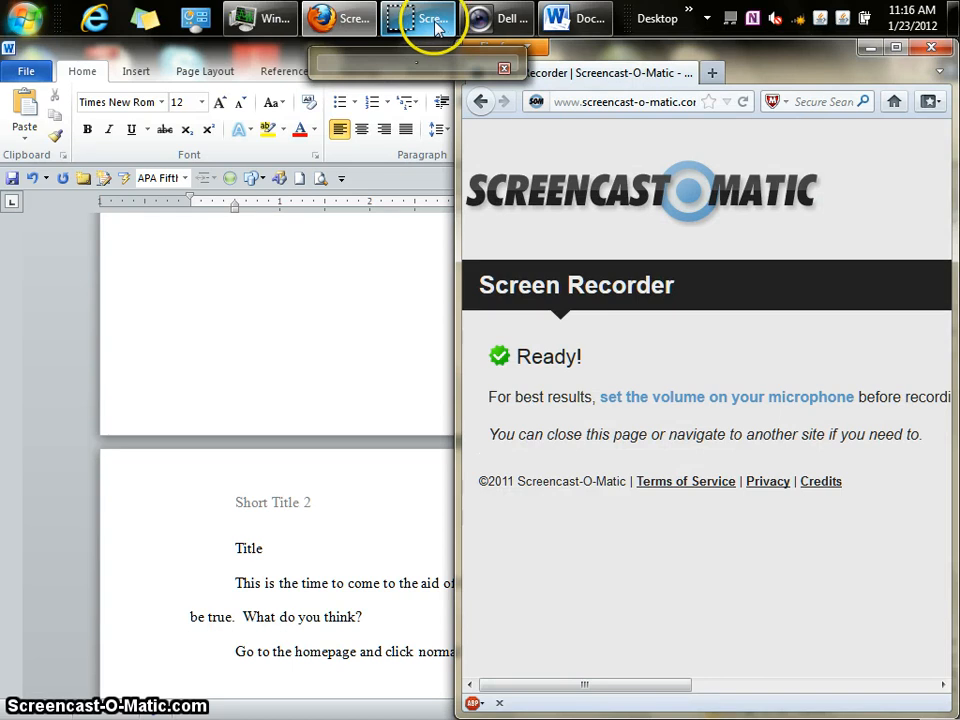